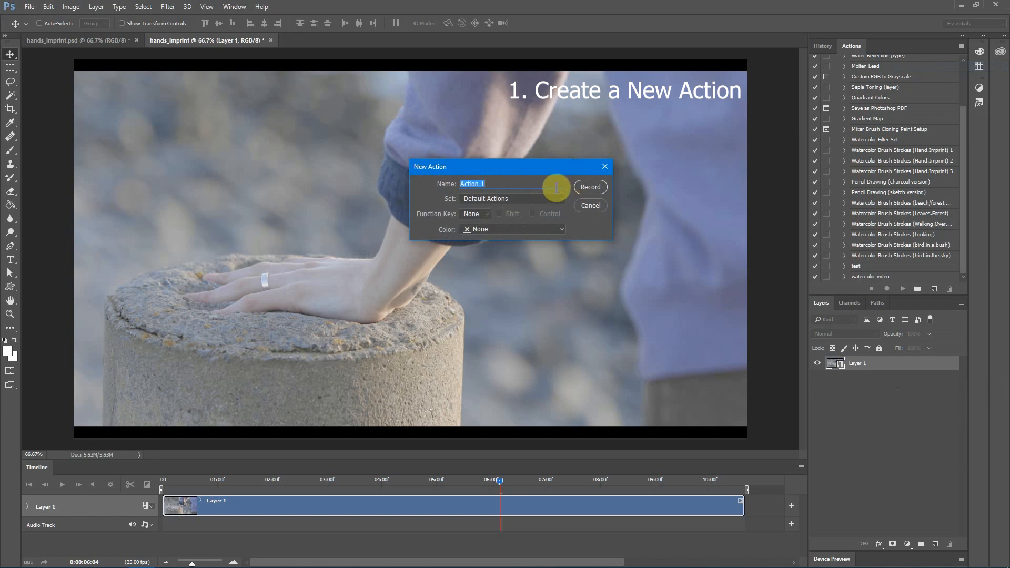
- Start recording a new action named Animated Watercolor Painting and convert Layer 1 to a smart object
{"action": "type", "text": "nimated Watercolor Pain"}
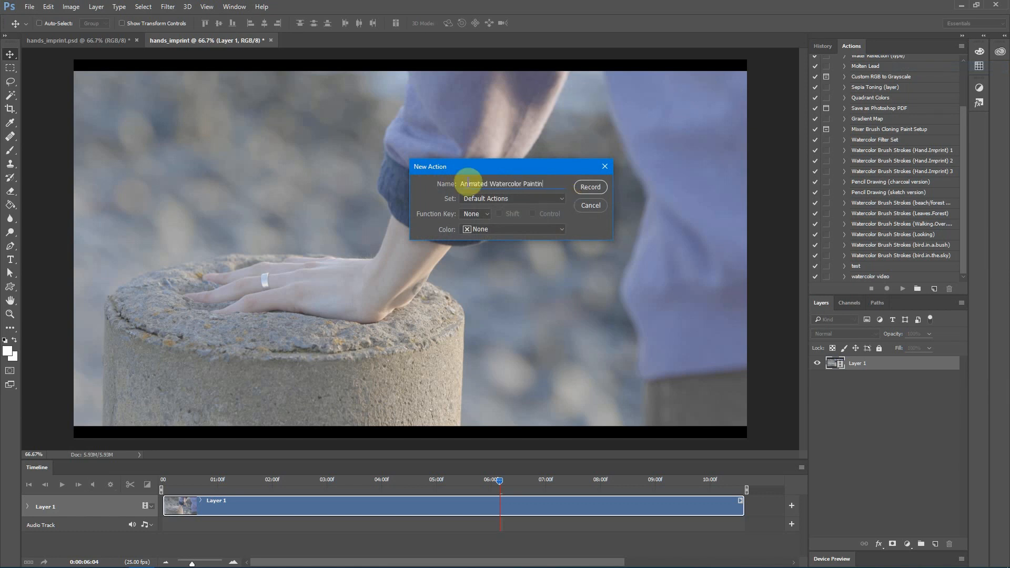
{"action": "left_click", "coordinate": [591, 187]}
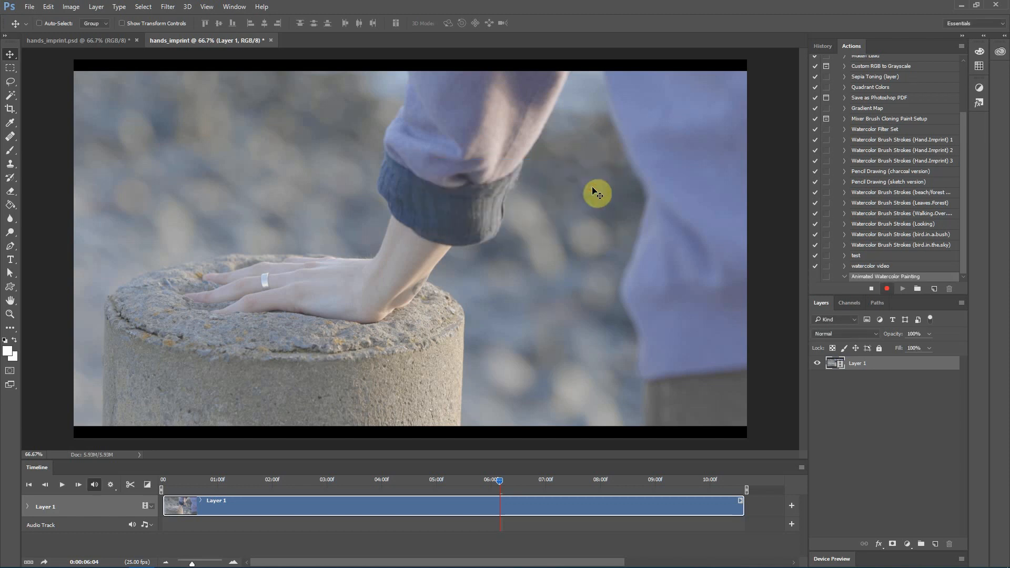
{"action": "right_click", "coordinate": [858, 368]}
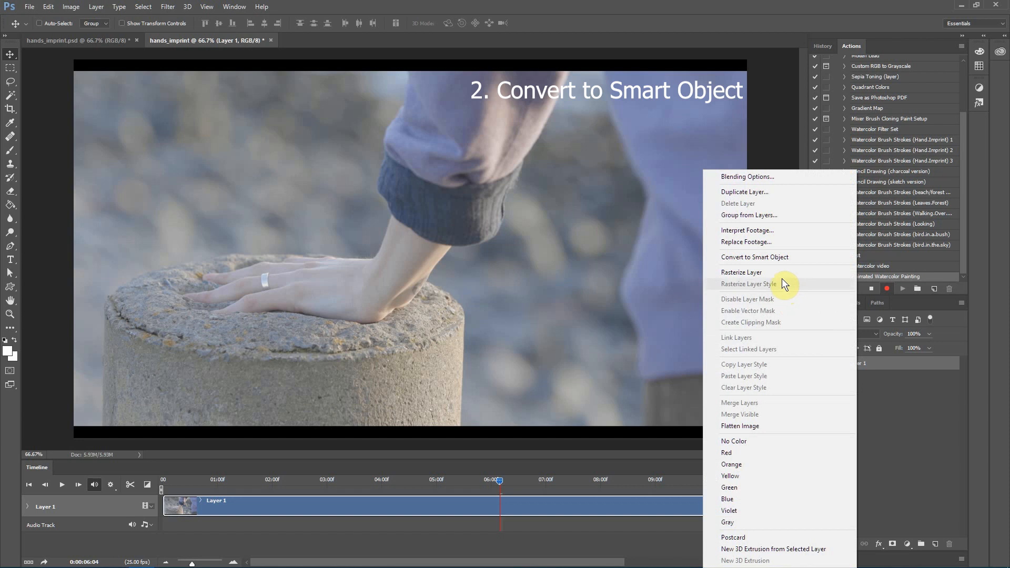
{"action": "left_click", "coordinate": [775, 259]}
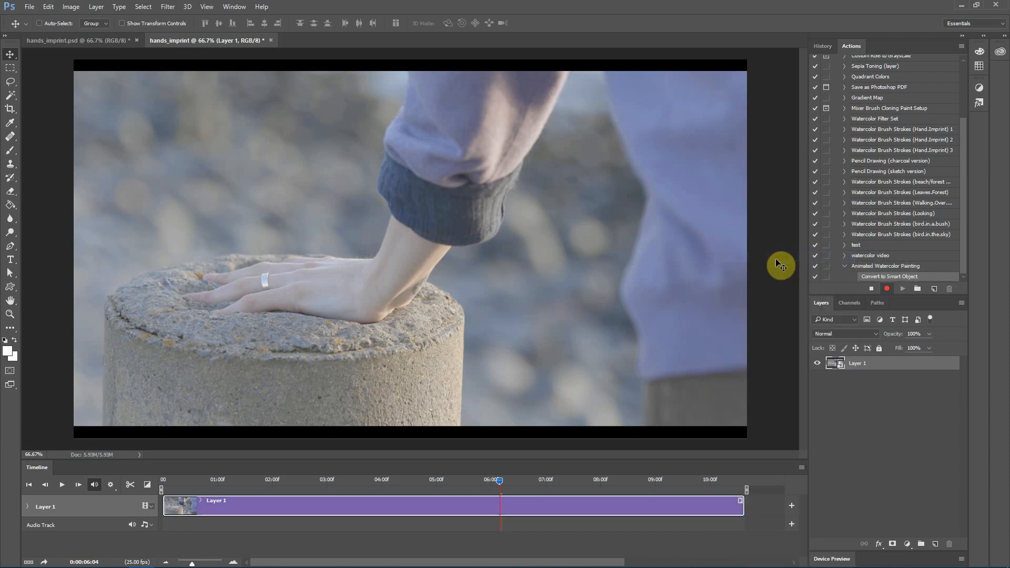
- Apply the Dry Brush filter to Layer 1 with Brush Size 2, Brush Detail 8 and Texture 1
{"action": "left_click", "coordinate": [166, 8]}
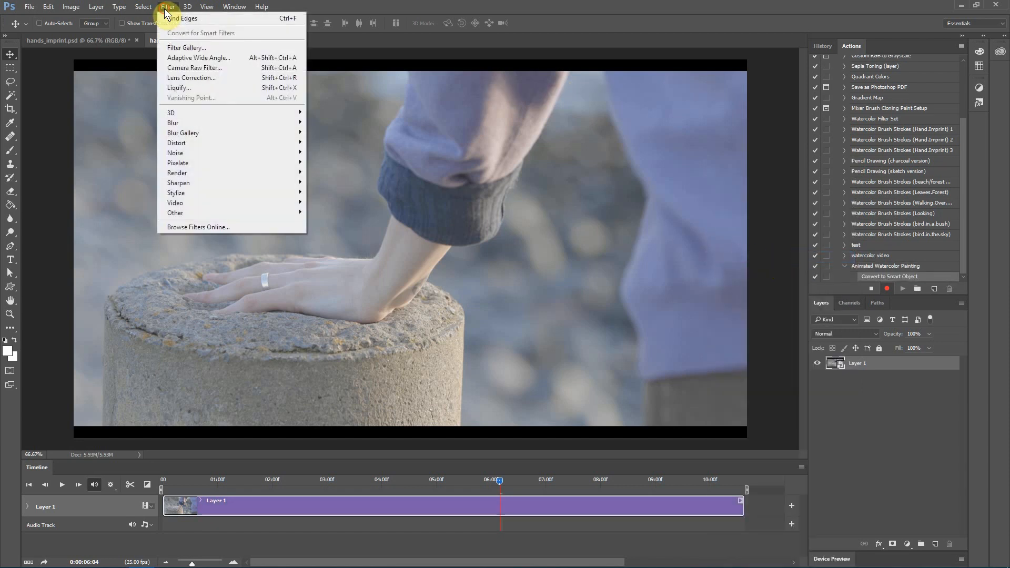
{"action": "left_click", "coordinate": [187, 49]}
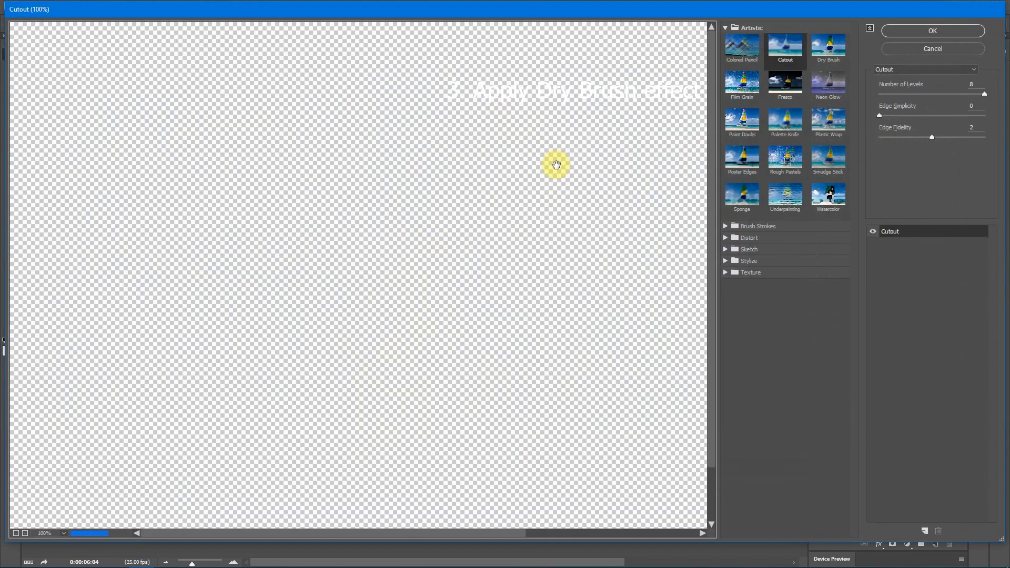
{"action": "left_click", "coordinate": [819, 53]}
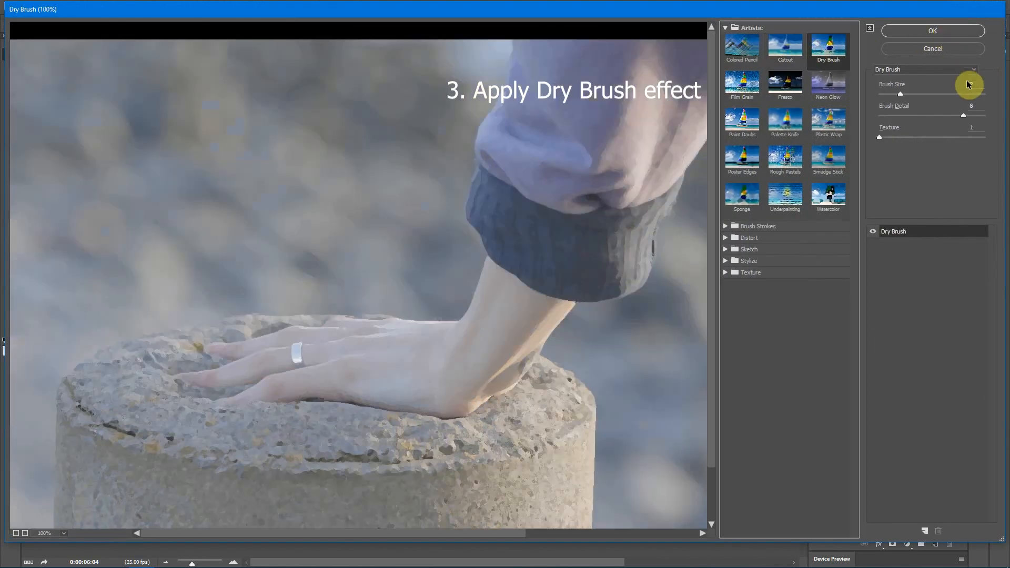
{"action": "left_click", "coordinate": [950, 32]}
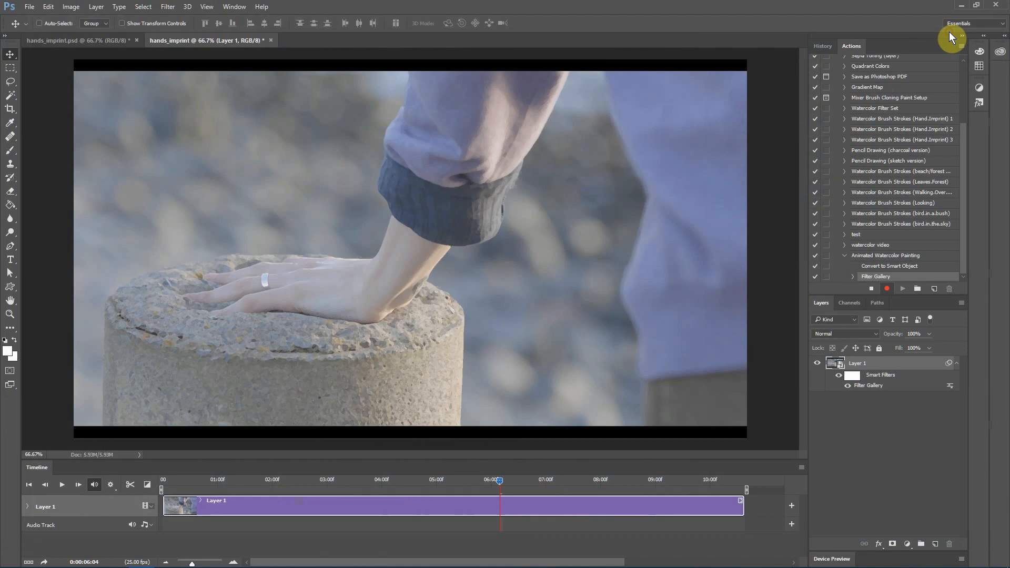
- Apply the Cutout filter to Layer 1 with 8 levels, Edge Simplicity 0 and Edge Fidelity 2
{"action": "left_click", "coordinate": [168, 6]}
{"action": "left_click", "coordinate": [182, 49]}
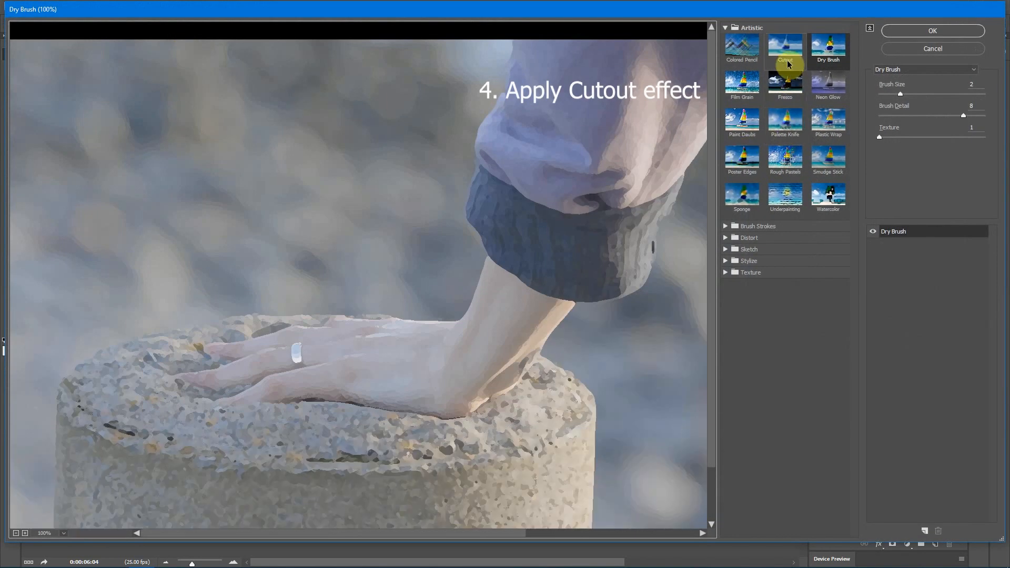
{"action": "left_click", "coordinate": [787, 53]}
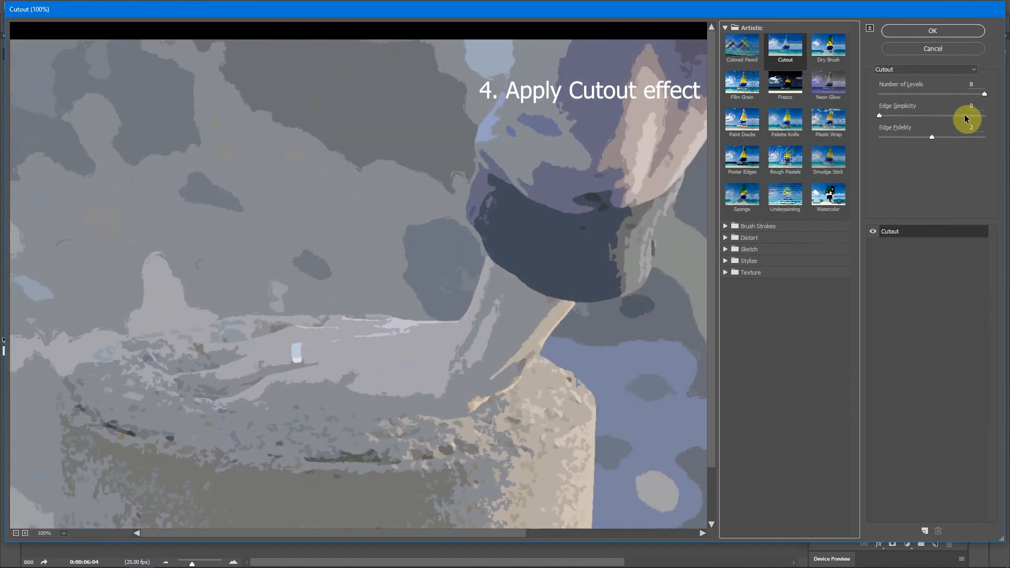
{"action": "left_click", "coordinate": [950, 30]}
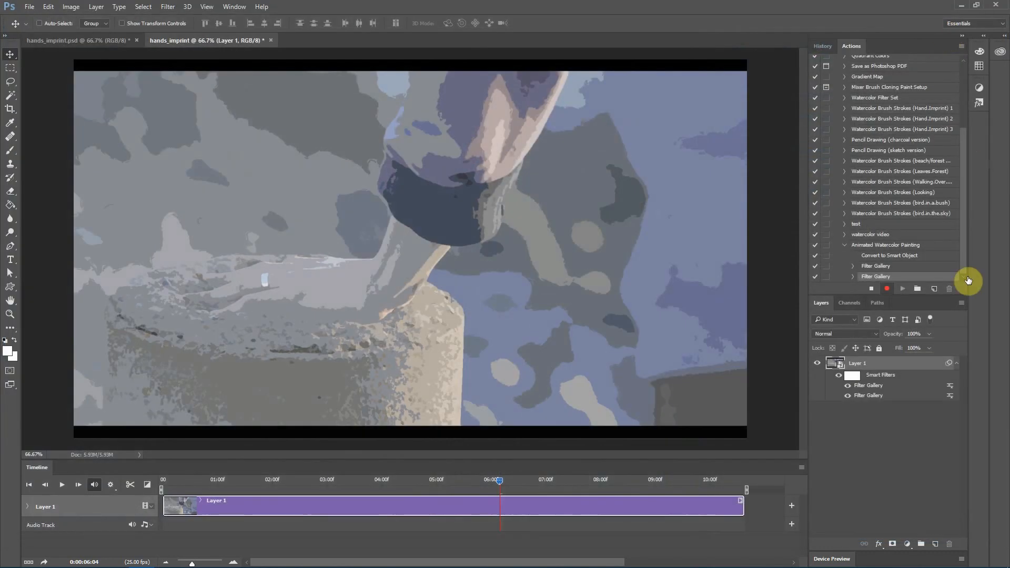
- Set the blending mode of the Cutout smart filter to Pin Light
{"action": "double_click", "coordinate": [953, 388]}
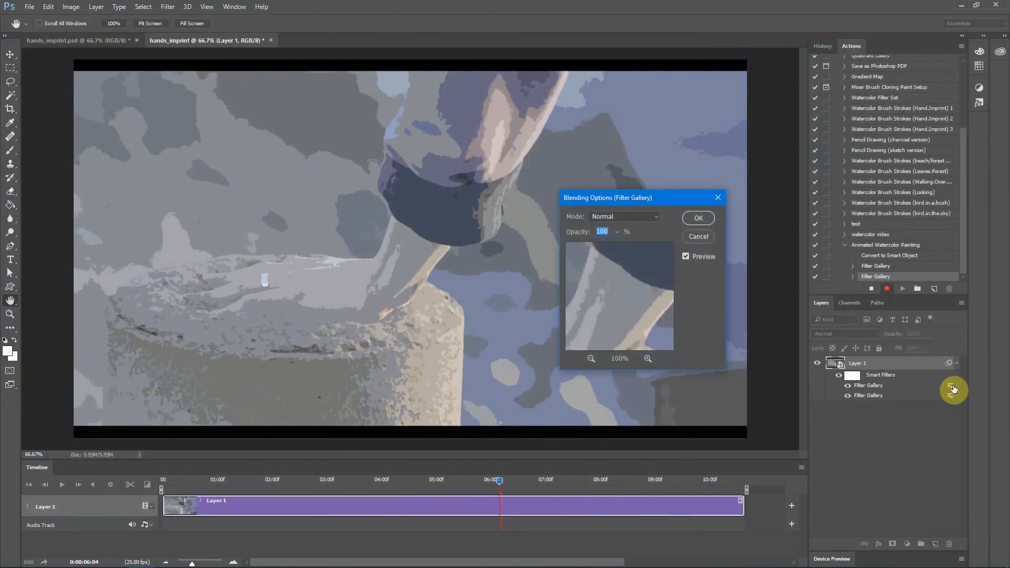
{"action": "left_click", "coordinate": [616, 216]}
{"action": "left_click", "coordinate": [602, 373]}
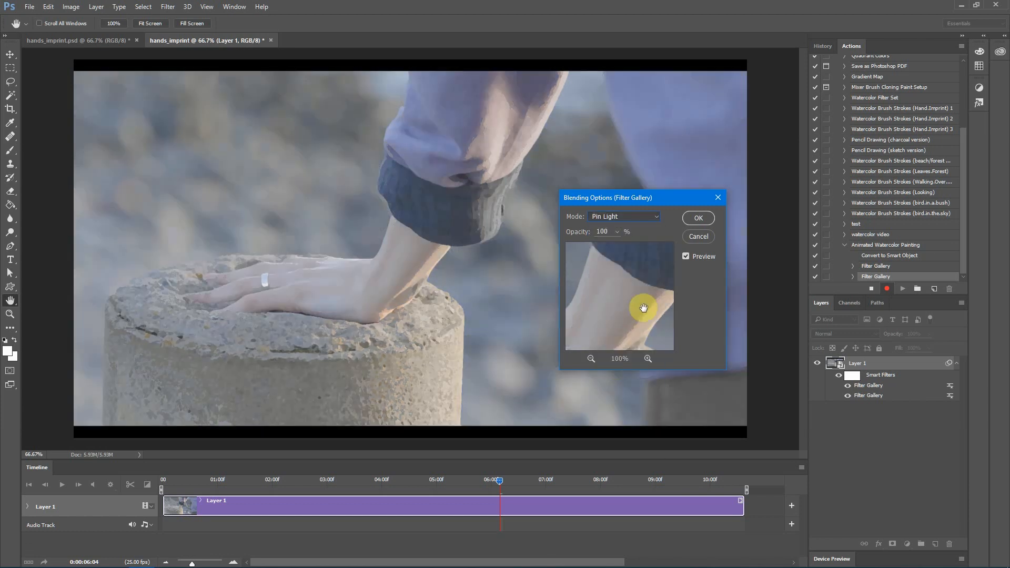
{"action": "left_click", "coordinate": [700, 218]}
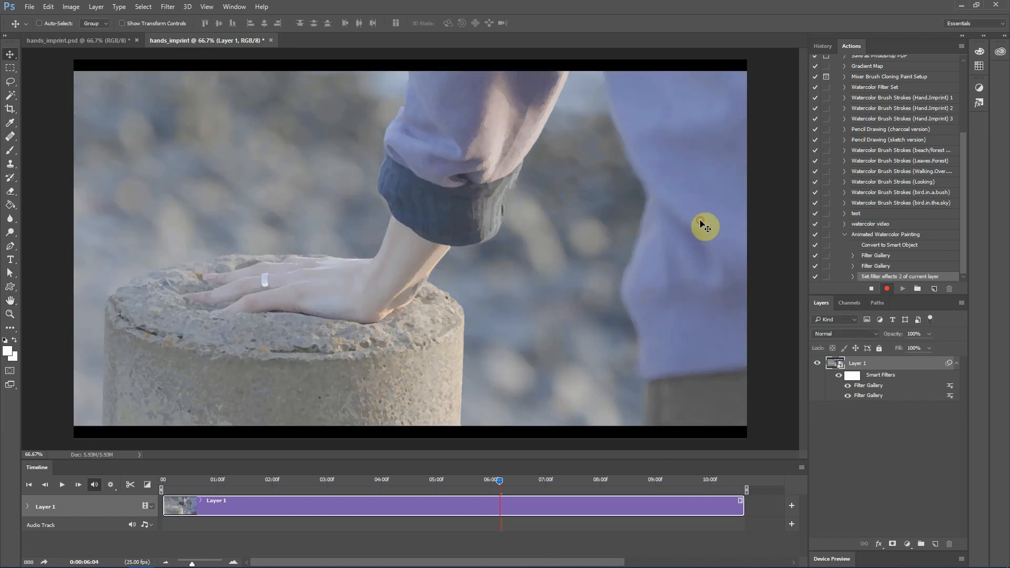
- Apply Smart Blur to Layer 1 with Radius 5.0, Threshold 100.0, Quality Low and Mode Normal
{"action": "left_click", "coordinate": [168, 7]}
{"action": "mouse_move", "coordinate": [219, 124]}
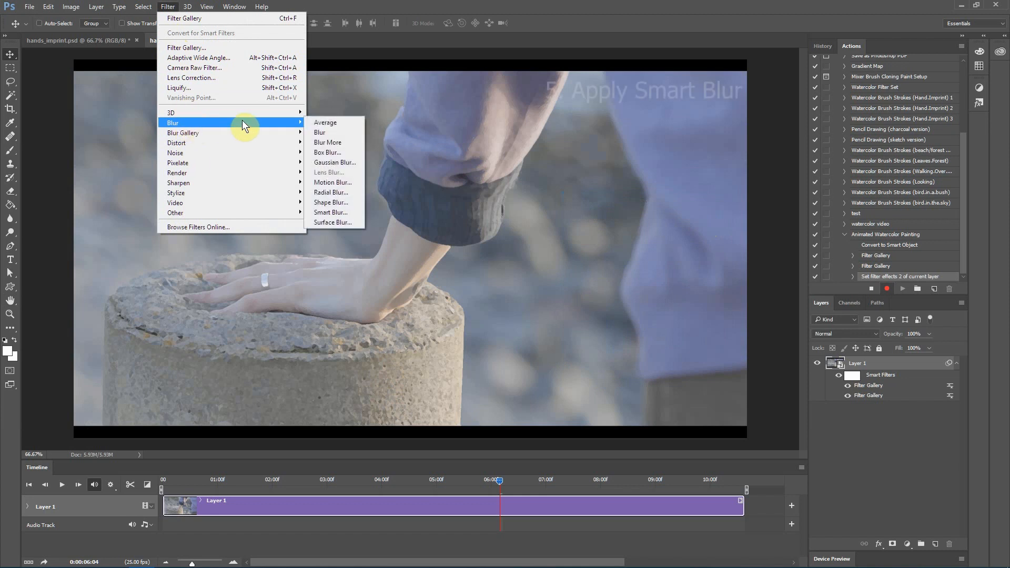
{"action": "left_click", "coordinate": [342, 212]}
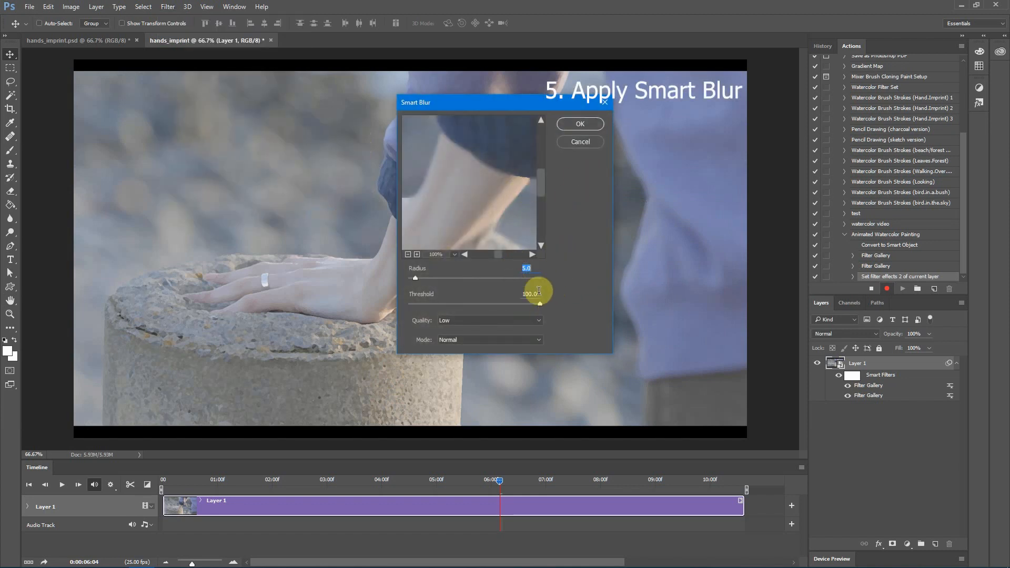
{"action": "left_click", "coordinate": [579, 125]}
- Set the Smart Blur filter's blending mode to Screen with 50% opacity
{"action": "double_click", "coordinate": [951, 387]}
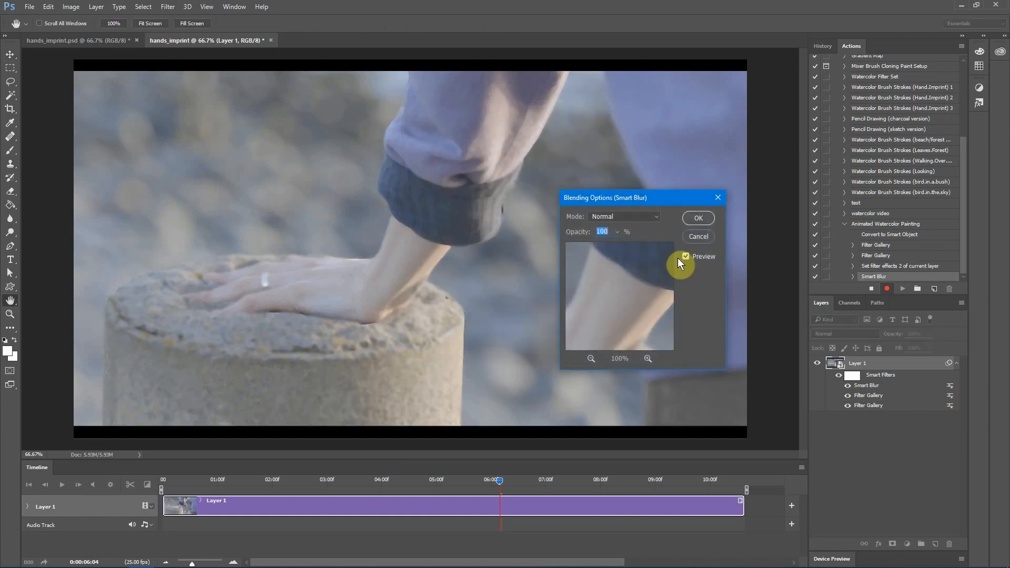
{"action": "left_click", "coordinate": [613, 217]}
{"action": "left_click", "coordinate": [605, 297]}
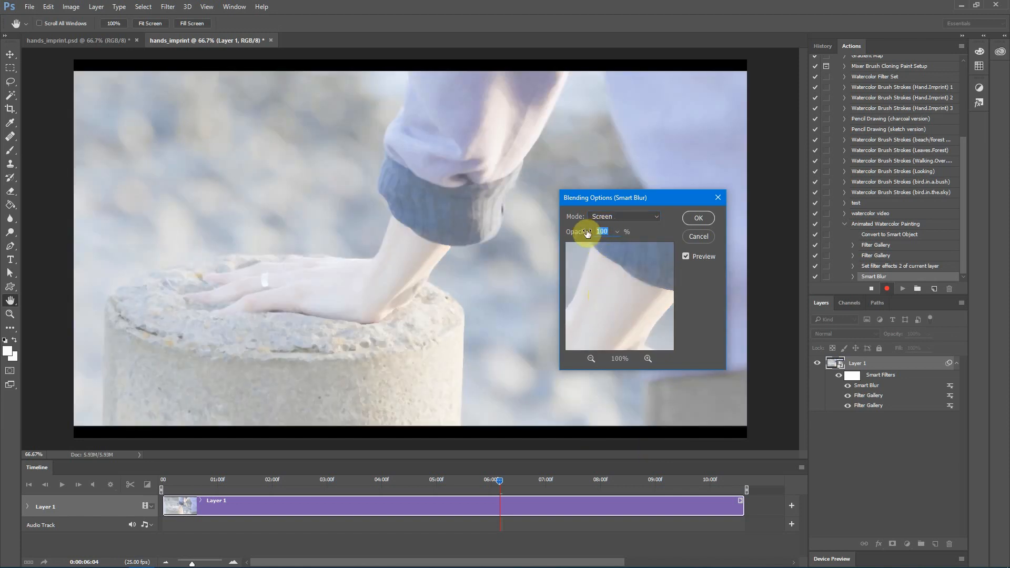
{"action": "type", "text": "50"}
{"action": "left_click", "coordinate": [700, 217]}
- Apply the Find Edges filter to Layer 1
{"action": "left_click", "coordinate": [167, 7]}
{"action": "mouse_move", "coordinate": [207, 192]}
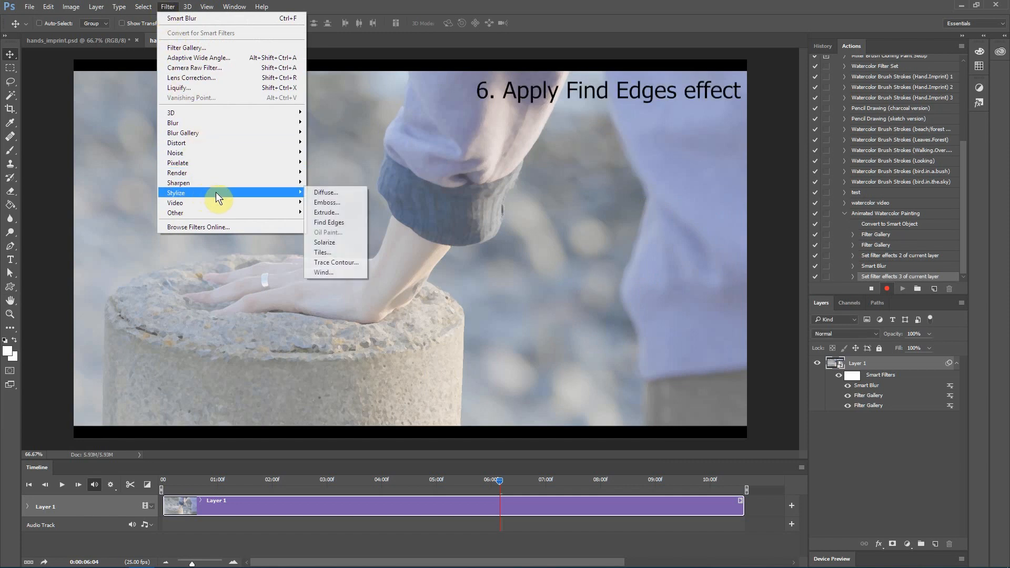
{"action": "left_click", "coordinate": [322, 221]}
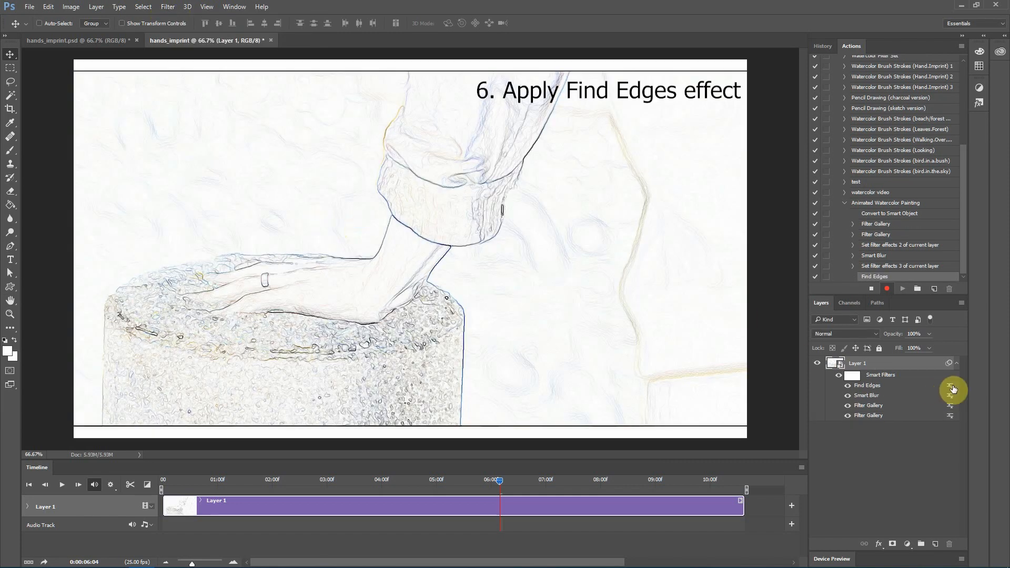
- Set the blending mode of the Find Edges smart filter to Multiply
{"action": "double_click", "coordinate": [950, 386]}
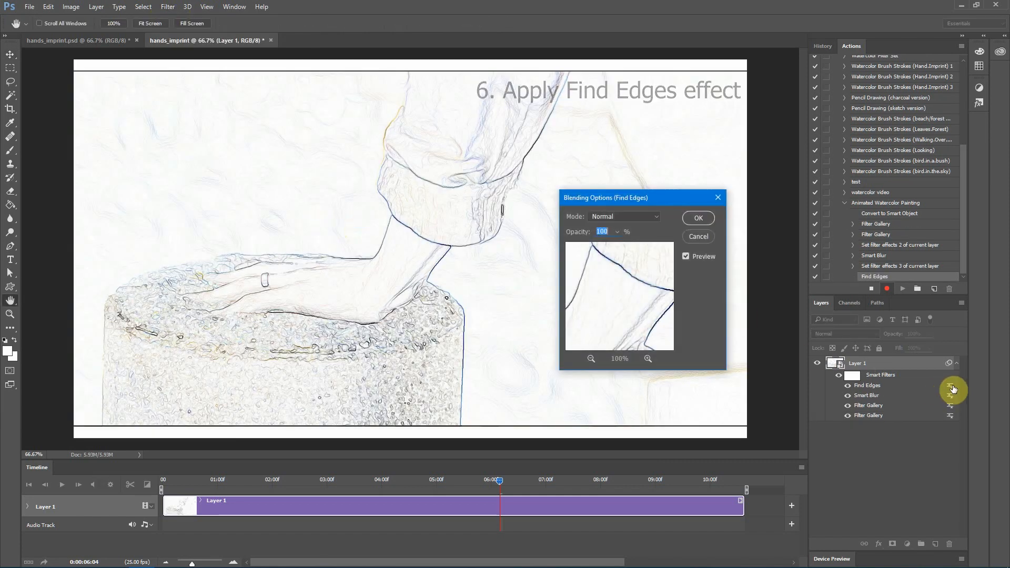
{"action": "left_click", "coordinate": [603, 216]}
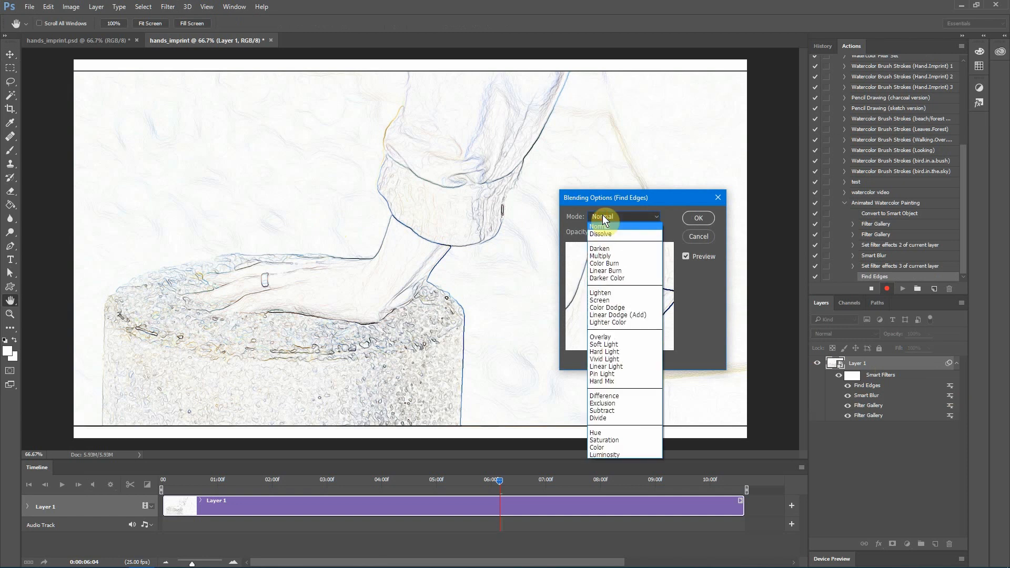
{"action": "left_click", "coordinate": [601, 256]}
{"action": "left_click", "coordinate": [693, 219]}
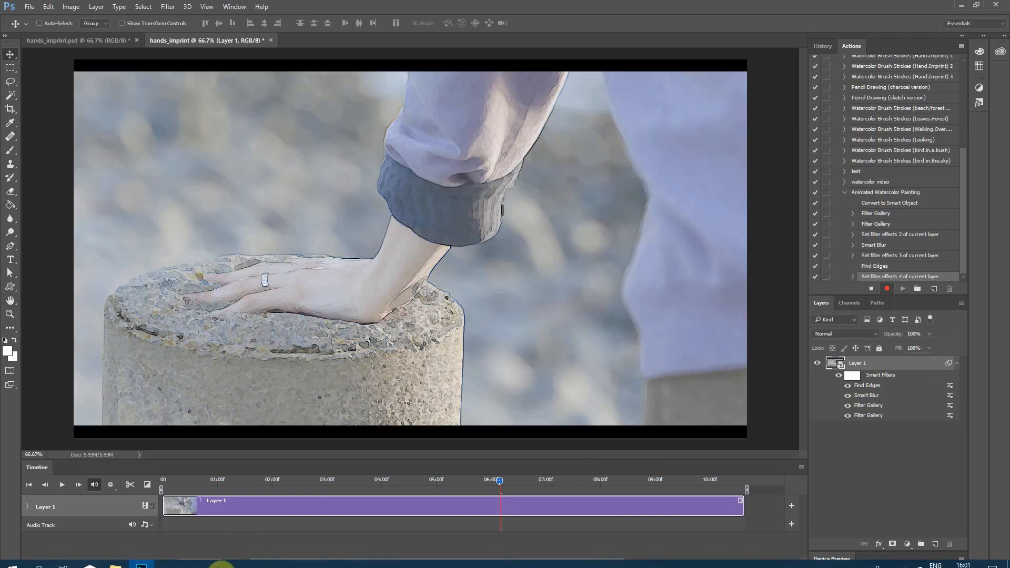
- Place the paper 4K texture image above Layer 1 and scale it to cover the whole canvas
{"action": "left_click", "coordinate": [121, 559]}
{"action": "left_click", "coordinate": [384, 152]}
{"action": "left_click_drag", "start_coordinate": [384, 153], "coordinate": [153, 188]}
{"action": "left_click_drag", "start_coordinate": [582, 135], "coordinate": [758, 52]}
{"action": "left_click_drag", "start_coordinate": [234, 212], "coordinate": [65, 210]}
{"action": "left_click_drag", "start_coordinate": [408, 363], "coordinate": [402, 443]}
{"action": "key", "text": "Return"}
- Set the blend mode of the paper 4K layer to Multiply through its blending options
{"action": "right_click", "coordinate": [897, 366]}
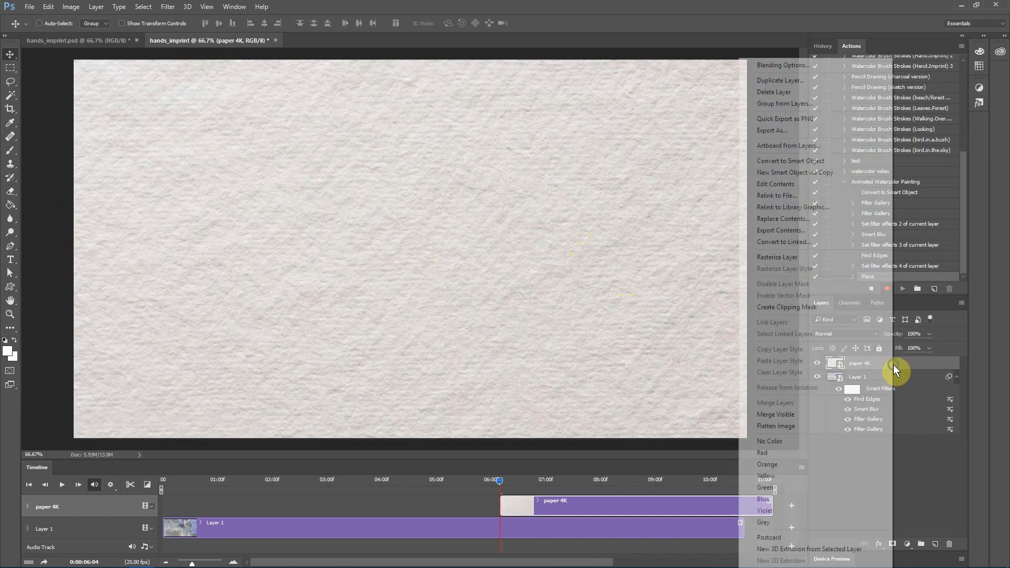
{"action": "left_click", "coordinate": [779, 65]}
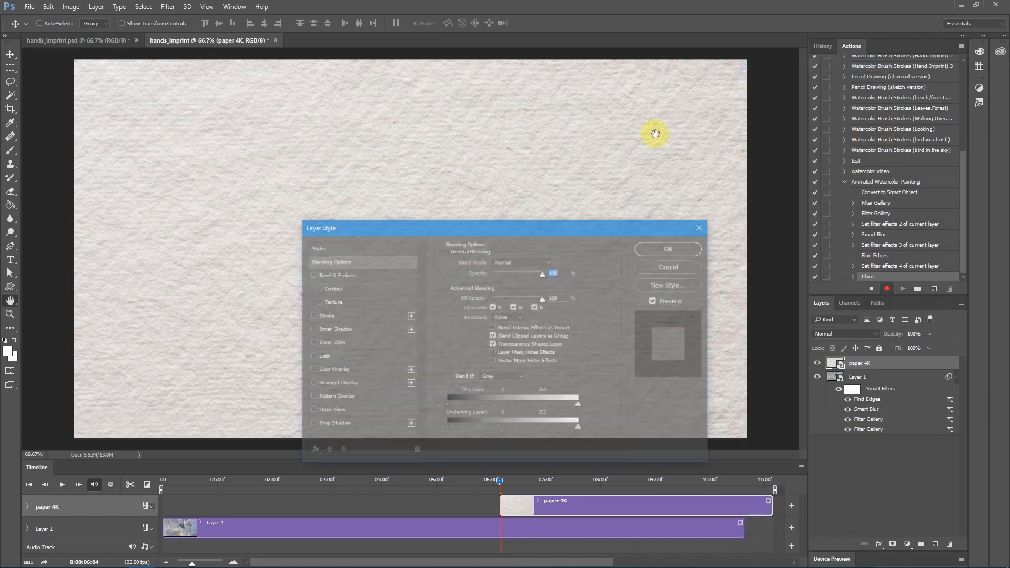
{"action": "left_click", "coordinate": [514, 260]}
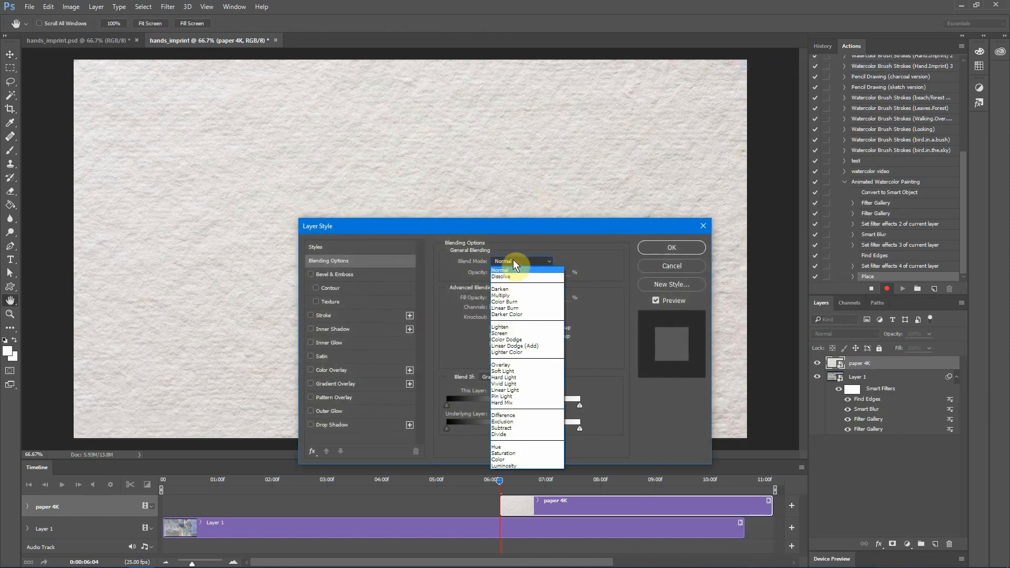
{"action": "left_click", "coordinate": [508, 297]}
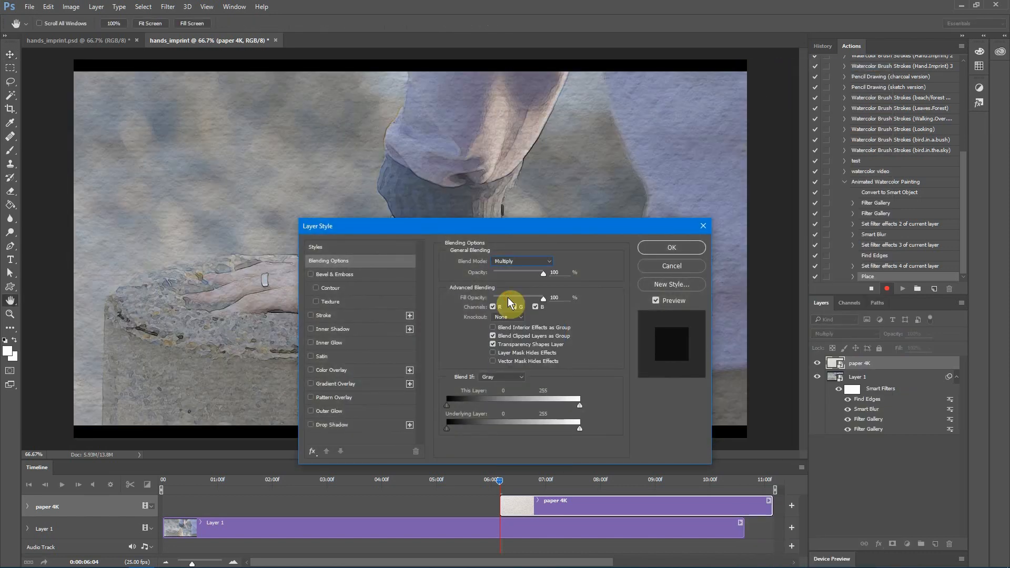
{"action": "left_click", "coordinate": [676, 248]}
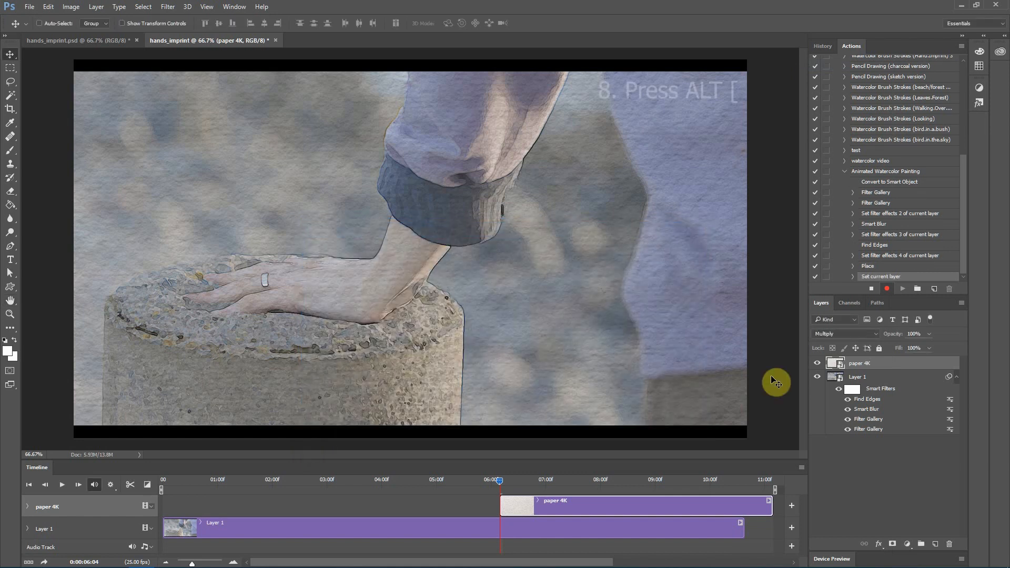
- Select Layer 1 below the paper texture, add a layer mask to it and invert the mask
{"action": "key", "text": "alt+bracketleft"}
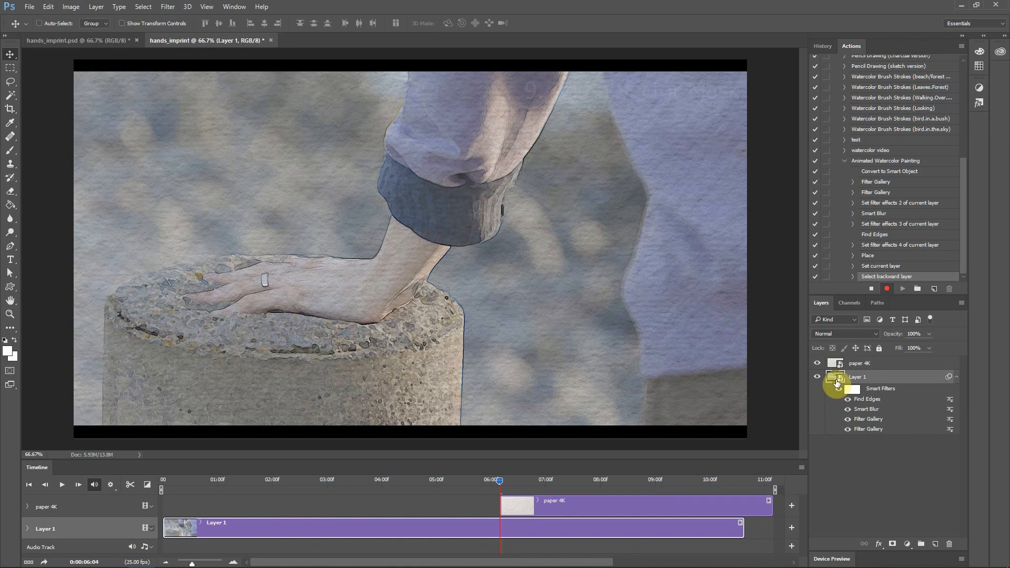
{"action": "left_click_drag", "start_coordinate": [836, 377], "coordinate": [893, 546]}
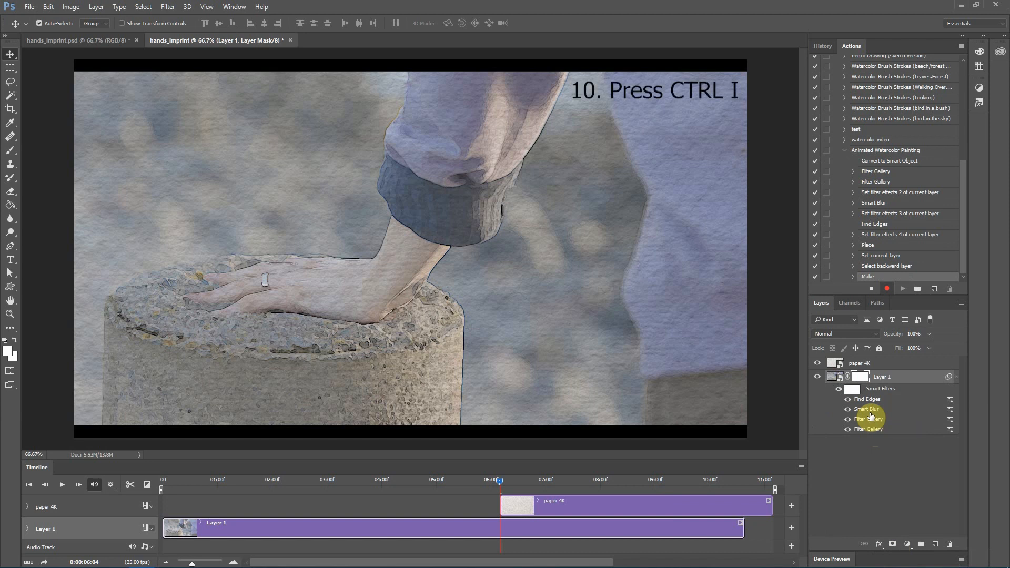
{"action": "key", "text": "ctrl+i"}
- Set the foreground colour to white (ffffff) for painting on the mask
{"action": "left_click", "coordinate": [8, 351]}
{"action": "left_click", "coordinate": [373, 161]}
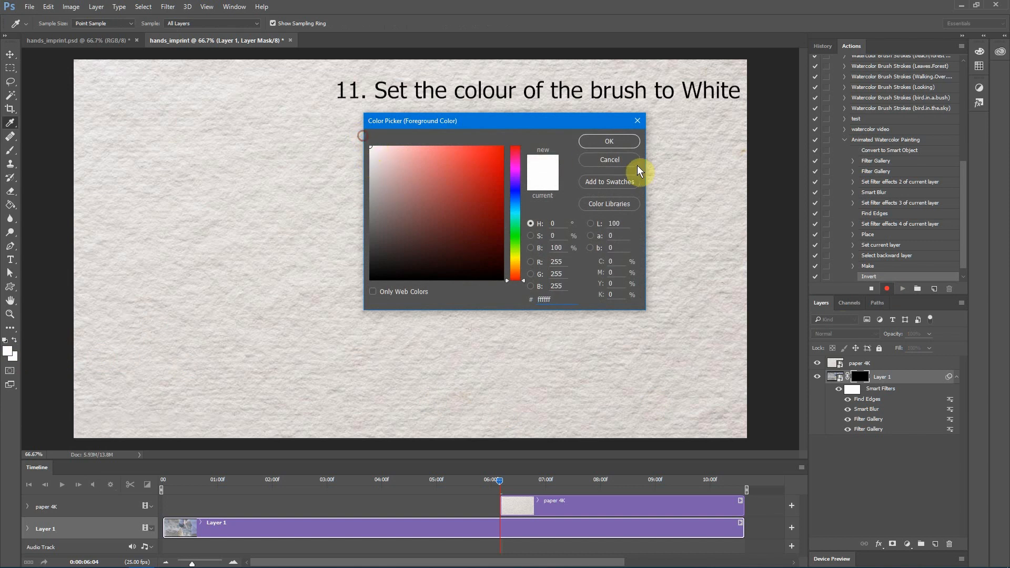
{"action": "left_click", "coordinate": [611, 146]}
- Choose the brush 8 preset, adjust its size and paint five dabs around the hand and cuff on Layer 1's mask
{"action": "key", "text": "b"}
{"action": "left_click", "coordinate": [56, 23]}
{"action": "left_click", "coordinate": [107, 157]}
{"action": "left_click", "coordinate": [475, 229]}
{"action": "mouse_move", "coordinate": [108, 59]}
{"action": "left_mouse_down"}
{"action": "mouse_move", "coordinate": [108, 142]}
{"action": "mouse_move", "coordinate": [122, 148]}
{"action": "mouse_move", "coordinate": [108, 61]}
{"action": "left_mouse_up"}
{"action": "left_click", "coordinate": [336, 291]}
{"action": "left_click", "coordinate": [338, 234]}
{"action": "left_click", "coordinate": [379, 296]}
{"action": "left_click", "coordinate": [396, 186]}
- Choose the brush 2 preset at 196 px and dab five spots around the hand and sleeve on the mask
{"action": "left_click", "coordinate": [55, 24]}
{"action": "left_click", "coordinate": [109, 161]}
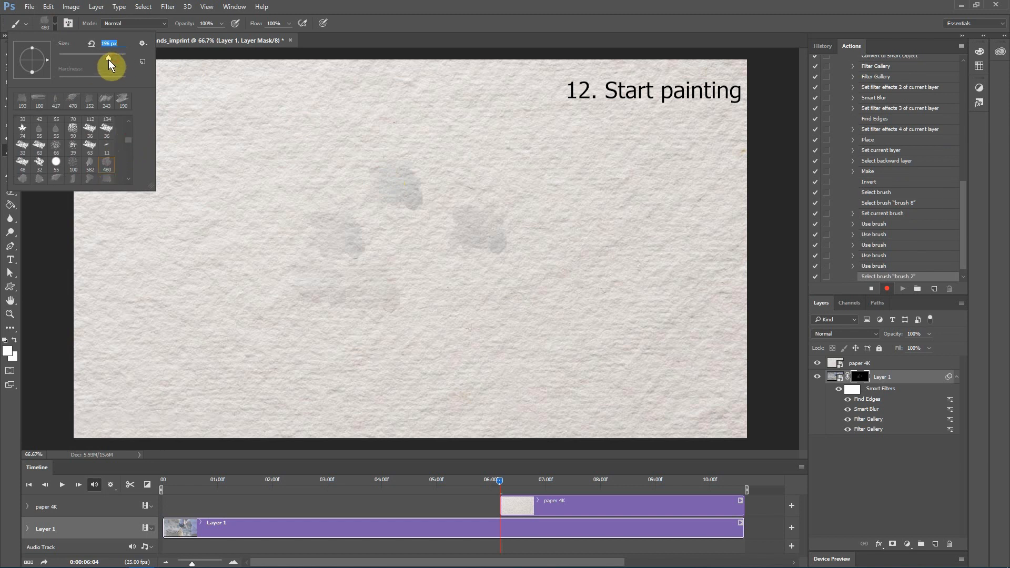
{"action": "left_click", "coordinate": [287, 322]}
{"action": "left_click", "coordinate": [295, 256]}
{"action": "left_click", "coordinate": [388, 239]}
{"action": "left_click", "coordinate": [331, 175]}
{"action": "left_click", "coordinate": [435, 213]}
- Paint faint washes across the wider canvas on Layer 1's mask using other brush tips, including one at 417 px
{"action": "left_click", "coordinate": [55, 23]}
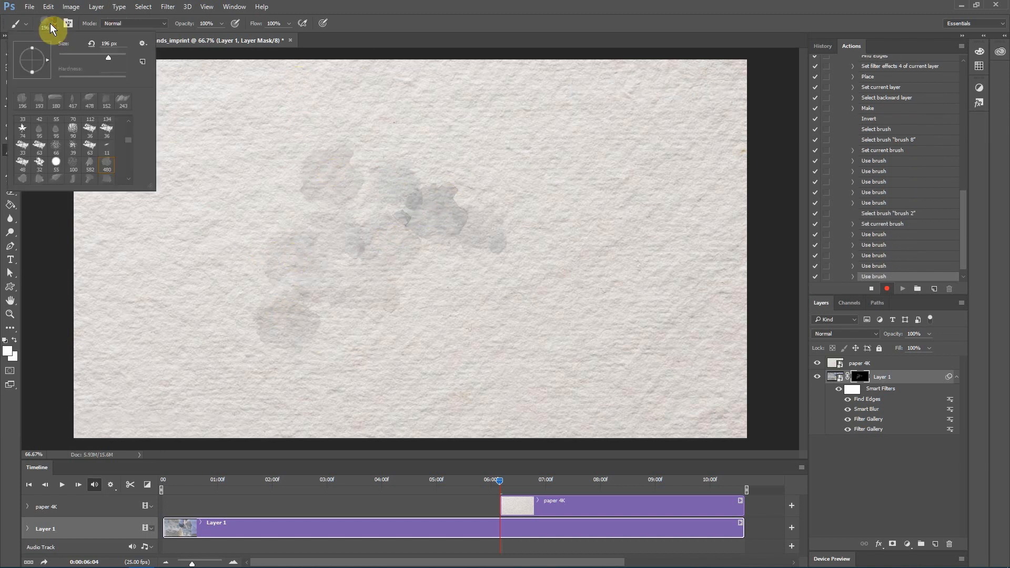
{"action": "left_click", "coordinate": [22, 165]}
{"action": "left_click_drag", "start_coordinate": [117, 60], "coordinate": [110, 61]}
{"action": "left_click", "coordinate": [411, 289]}
{"action": "left_click", "coordinate": [378, 332]}
{"action": "left_click", "coordinate": [54, 23]}
{"action": "left_click", "coordinate": [535, 248]}
{"action": "left_click", "coordinate": [200, 333]}
{"action": "left_click", "coordinate": [340, 129]}
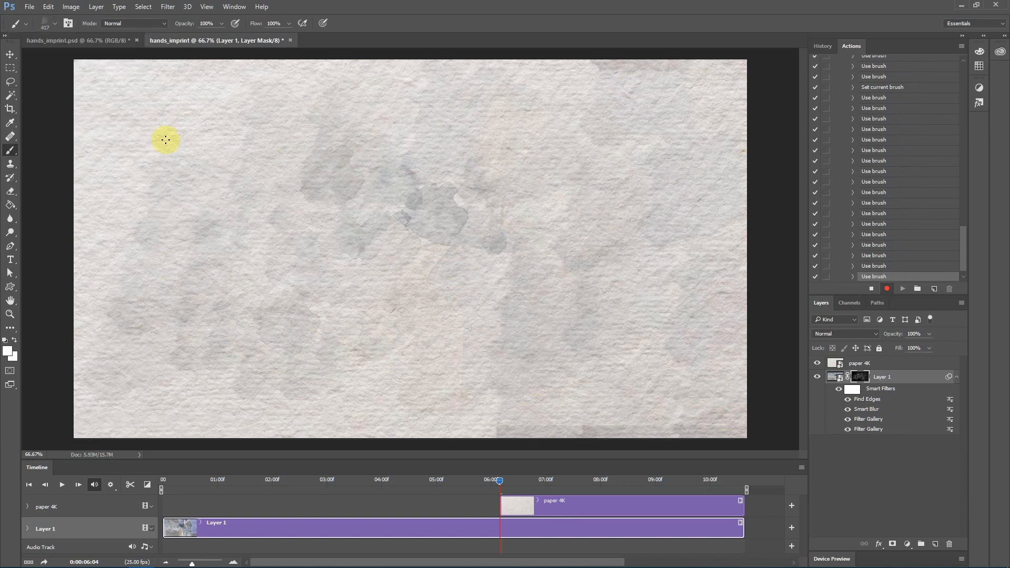
- Layer overlapping watercolor strokes over the background, sleeve and stone pillar on the mask, varying brush presets and sizes between dabs
{"action": "left_click", "coordinate": [55, 23]}
{"action": "left_click", "coordinate": [89, 178]}
{"action": "left_click", "coordinate": [308, 317]}
{"action": "left_click", "coordinate": [710, 200]}
{"action": "left_click", "coordinate": [476, 150]}
{"action": "left_click", "coordinate": [55, 23]}
{"action": "left_click", "coordinate": [38, 165]}
{"action": "left_click", "coordinate": [361, 328]}
{"action": "left_click_drag", "start_coordinate": [118, 58], "coordinate": [108, 58]}
{"action": "left_click", "coordinate": [445, 116]}
{"action": "left_click", "coordinate": [55, 24]}
{"action": "left_click", "coordinate": [99, 149]}
{"action": "left_click", "coordinate": [718, 157]}
{"action": "left_click", "coordinate": [241, 332]}
{"action": "left_click", "coordinate": [282, 353]}
{"action": "left_click", "coordinate": [55, 23]}
{"action": "left_click", "coordinate": [142, 284]}
{"action": "left_click", "coordinate": [55, 23]}
{"action": "left_click", "coordinate": [74, 152]}
{"action": "left_click", "coordinate": [404, 303]}
{"action": "left_click", "coordinate": [217, 198]}
{"action": "left_click", "coordinate": [55, 23]}
{"action": "left_click", "coordinate": [649, 114]}
{"action": "left_click", "coordinate": [642, 150]}
{"action": "left_click", "coordinate": [96, 85]}
{"action": "left_click", "coordinate": [729, 379]}
{"action": "left_click", "coordinate": [400, 137]}
{"action": "left_click", "coordinate": [55, 23]}
{"action": "left_click", "coordinate": [55, 23]}
{"action": "left_click", "coordinate": [354, 361]}
{"action": "left_click", "coordinate": [506, 198]}
{"action": "left_click", "coordinate": [55, 23]}
{"action": "left_click", "coordinate": [295, 251]}
{"action": "left_click", "coordinate": [212, 154]}
{"action": "left_click", "coordinate": [155, 112]}
{"action": "left_click", "coordinate": [682, 397]}
- Dab watercolor washes over the background, blue garment and sleeve on Layer 1's mask, changing the brush preset between dabs
{"action": "left_click", "coordinate": [54, 23]}
{"action": "left_click", "coordinate": [38, 178]}
{"action": "left_click", "coordinate": [716, 227]}
{"action": "left_click", "coordinate": [55, 23]}
{"action": "left_click", "coordinate": [683, 318]}
{"action": "left_click", "coordinate": [397, 112]}
{"action": "left_click", "coordinate": [586, 204]}
- Choose another brush preset, swap the foreground color and dab the background, wrist, stone top and sleeve on the mask
{"action": "left_click", "coordinate": [55, 23]}
{"action": "left_click", "coordinate": [106, 158]}
{"action": "left_click", "coordinate": [8, 352]}
{"action": "left_click", "coordinate": [575, 203]}
{"action": "left_click", "coordinate": [55, 23]}
{"action": "left_click", "coordinate": [374, 268]}
{"action": "left_click", "coordinate": [312, 315]}
{"action": "left_click", "coordinate": [721, 306]}
{"action": "left_click", "coordinate": [444, 119]}
{"action": "left_click", "coordinate": [613, 170]}
- Switch the brush preset again and dab the stone top, the sleeve's upper edge and the pillar on the mask
{"action": "left_click", "coordinate": [55, 23]}
{"action": "left_click", "coordinate": [274, 302]}
{"action": "left_click", "coordinate": [415, 75]}
{"action": "left_click", "coordinate": [315, 379]}
- Set the foreground color to white and paint the sleeve and the pillar's lower left corner with two different brush presets
{"action": "left_click", "coordinate": [7, 352]}
{"action": "left_click", "coordinate": [55, 23]}
{"action": "left_click", "coordinate": [90, 142]}
{"action": "left_click", "coordinate": [530, 87]}
{"action": "left_click", "coordinate": [54, 23]}
{"action": "left_click", "coordinate": [39, 173]}
{"action": "left_click", "coordinate": [141, 376]}
- Pick a new brush preset and reveal the blue garment, the dark lower right area and the stone top on the mask
{"action": "left_click", "coordinate": [54, 23]}
{"action": "left_click", "coordinate": [90, 158]}
{"action": "left_click", "coordinate": [54, 23]}
{"action": "left_click", "coordinate": [90, 141]}
{"action": "left_click", "coordinate": [640, 121]}
{"action": "left_click", "coordinate": [730, 405]}
{"action": "left_click", "coordinate": [399, 330]}
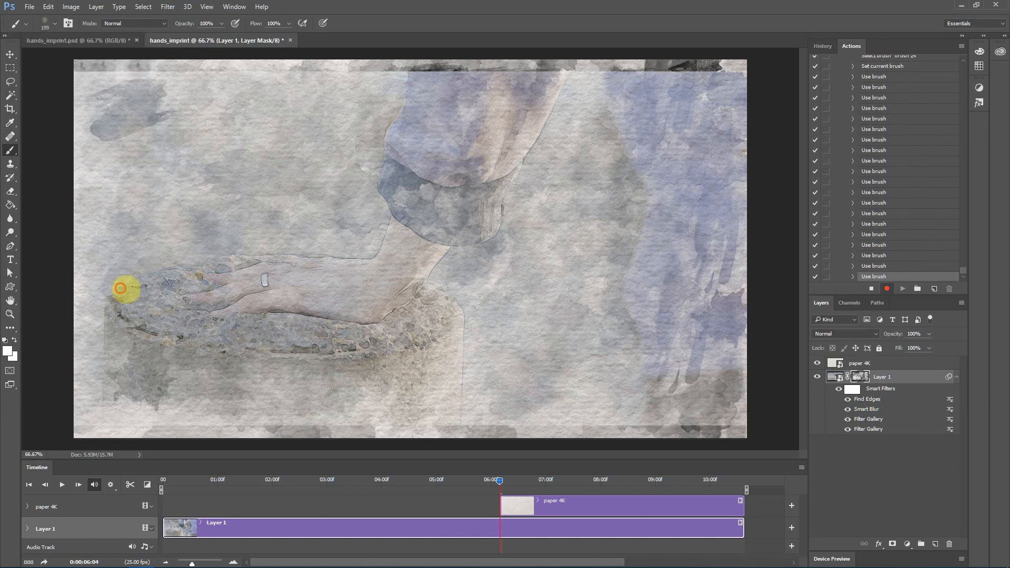
- Dab the upper left and central background on the mask, then paint the blue garment with the brush 38 preset at 417 px
{"action": "left_click", "coordinate": [129, 100]}
{"action": "left_click", "coordinate": [511, 276]}
{"action": "left_click", "coordinate": [582, 121]}
{"action": "left_click", "coordinate": [679, 396]}
{"action": "left_click", "coordinate": [54, 23]}
{"action": "left_click", "coordinate": [674, 162]}
- Choose a different brush preset and dab the upper background, sleeve and lower edge of the picture on the mask
{"action": "left_click", "coordinate": [55, 23]}
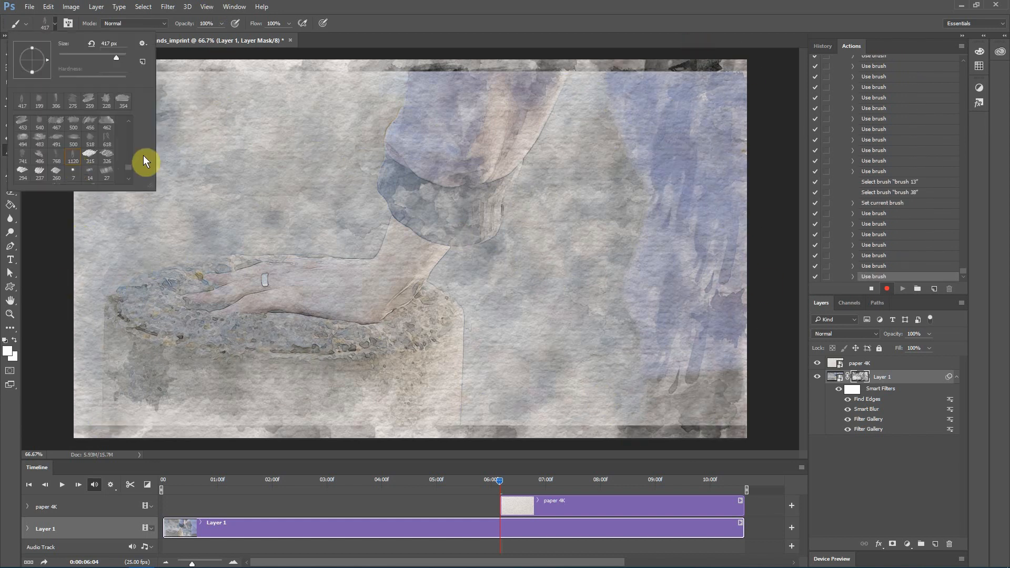
{"action": "left_click", "coordinate": [264, 181]}
{"action": "left_click", "coordinate": [473, 121]}
{"action": "left_click", "coordinate": [305, 405]}
{"action": "left_click", "coordinate": [693, 407]}
{"action": "left_click", "coordinate": [296, 138]}
{"action": "left_click", "coordinate": [458, 88]}
{"action": "left_click", "coordinate": [615, 88]}
- Try the brush 1 preset, choose brush 11 and paint black over the blue garment and cuff on the mask
{"action": "left_click", "coordinate": [55, 23]}
{"action": "left_click", "coordinate": [56, 156]}
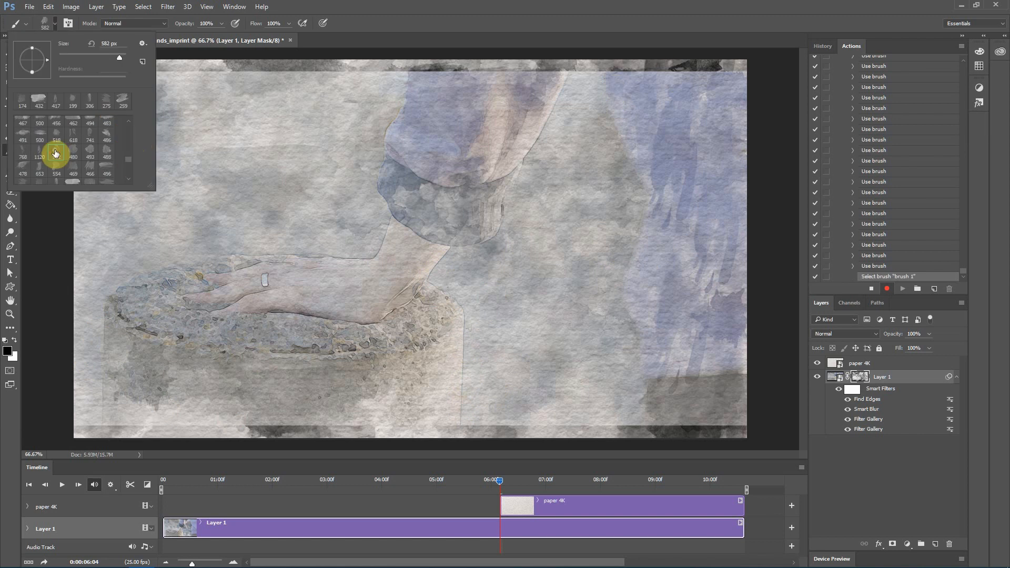
{"action": "left_click", "coordinate": [80, 141]}
{"action": "left_click", "coordinate": [720, 317]}
{"action": "left_click", "coordinate": [724, 139]}
{"action": "left_click", "coordinate": [399, 171]}
- Switch the foreground to white and dab the left side of the blue garment with the brush 11 preset at 228 px
{"action": "left_click", "coordinate": [7, 351]}
{"action": "left_click", "coordinate": [608, 142]}
{"action": "left_click", "coordinate": [639, 97]}
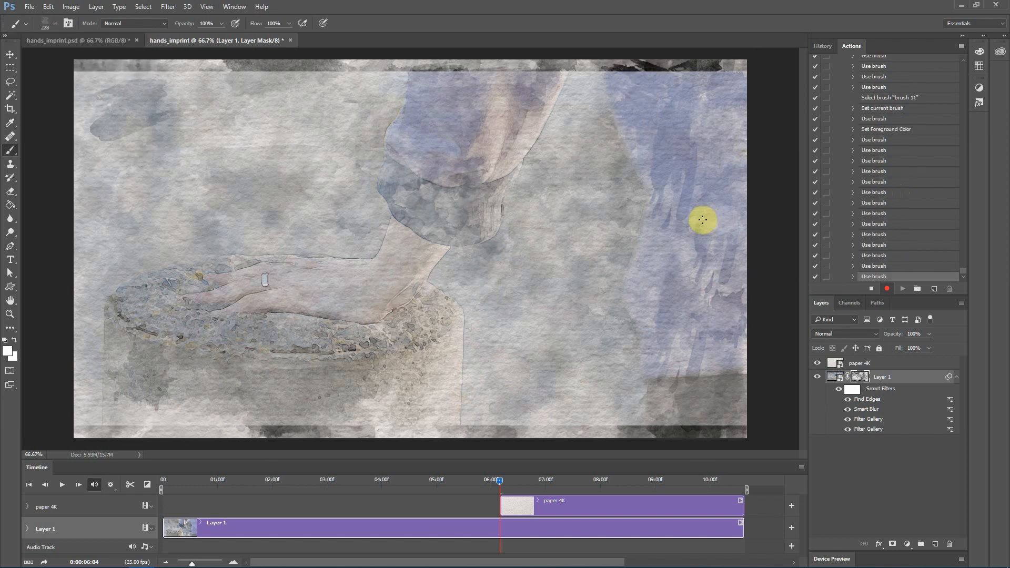
{"action": "left_click", "coordinate": [702, 221]}
- Choose another brush preset and add strokes over the blue garment and the upper sleeve on the mask
{"action": "left_click", "coordinate": [55, 23]}
{"action": "left_click", "coordinate": [719, 138]}
{"action": "left_click", "coordinate": [658, 140]}
{"action": "left_click", "coordinate": [436, 97]}
- Paint white with a 174 px brush over the cuff, the upper left background and the area beside the pillar
{"action": "left_click", "coordinate": [54, 23]}
{"action": "left_click", "coordinate": [8, 351]}
{"action": "left_click", "coordinate": [439, 197]}
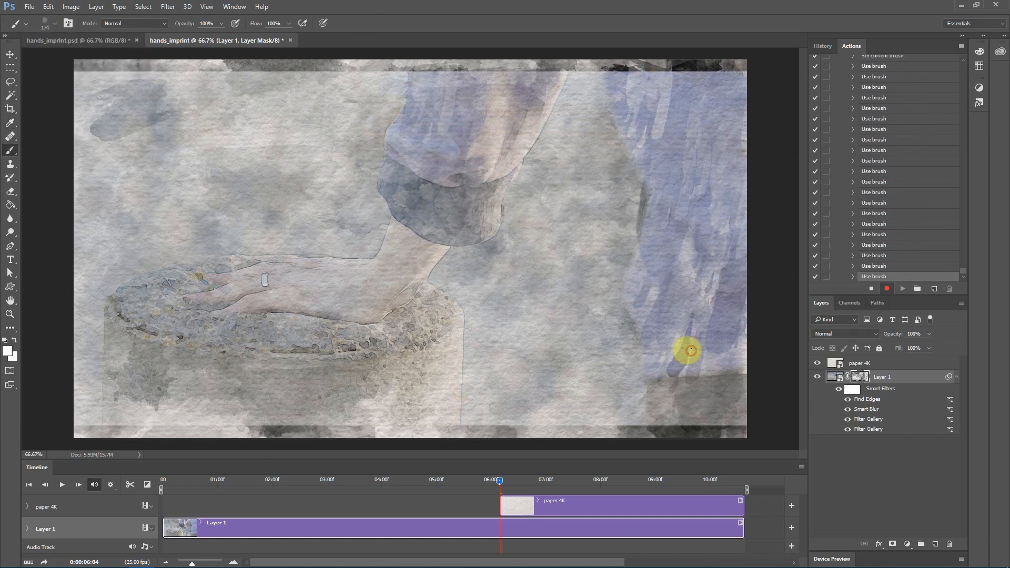
{"action": "left_click", "coordinate": [264, 133]}
{"action": "left_click", "coordinate": [351, 100]}
{"action": "left_click", "coordinate": [551, 388]}
{"action": "left_click", "coordinate": [232, 161]}
{"action": "left_click", "coordinate": [293, 114]}
{"action": "left_click", "coordinate": [330, 221]}
- Paint black over the cuff, background and pillar on the mask, using the brush 19 preset and a 180 px tip
{"action": "left_click", "coordinate": [55, 23]}
{"action": "left_click", "coordinate": [7, 351]}
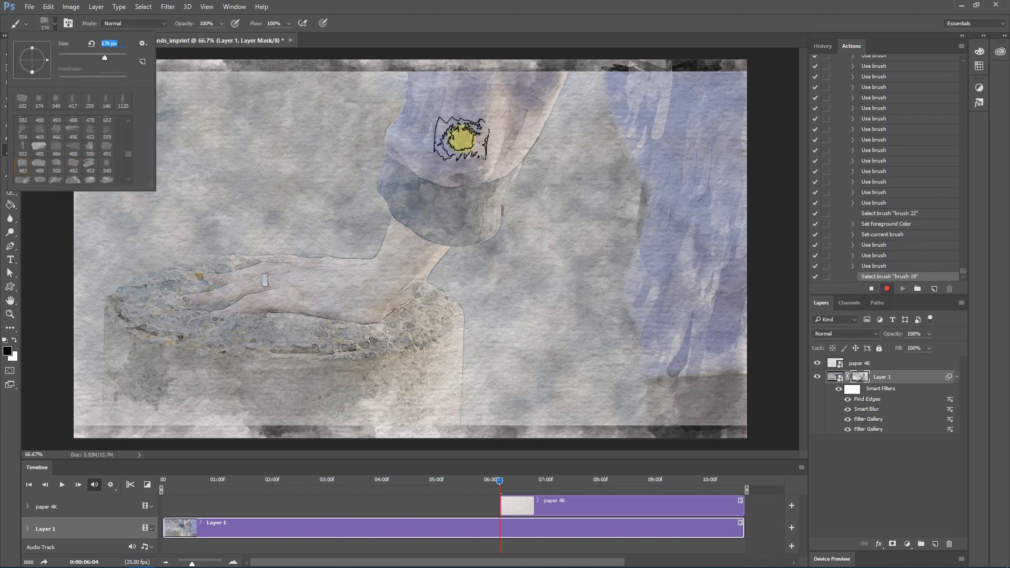
{"action": "left_click", "coordinate": [423, 205]}
{"action": "left_click", "coordinate": [253, 91]}
{"action": "left_click", "coordinate": [57, 156]}
{"action": "left_click", "coordinate": [306, 392]}
{"action": "left_click", "coordinate": [593, 270]}
{"action": "left_click", "coordinate": [484, 333]}
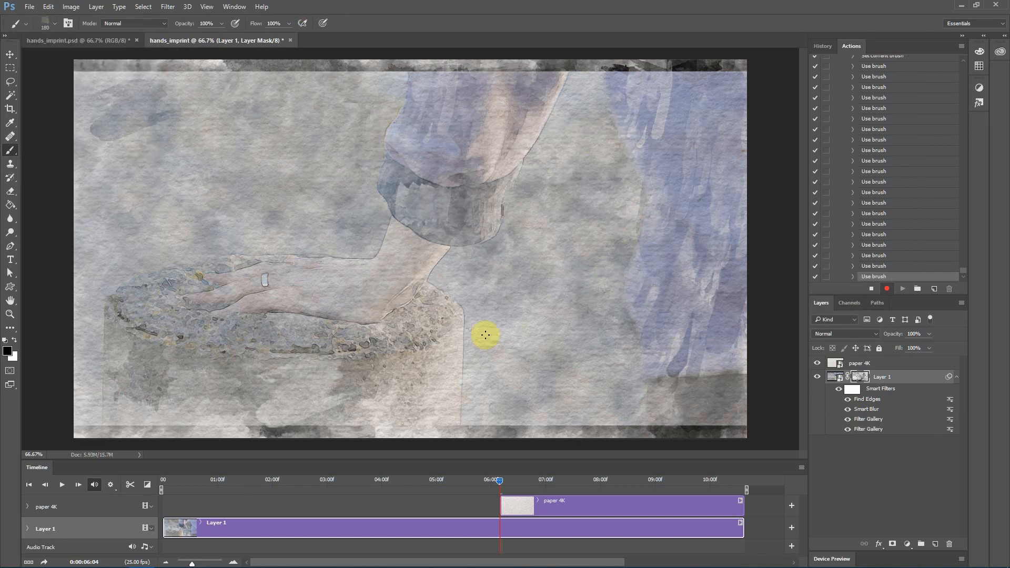
- Change the brush preset and paint white over the cuff, the lower right corner and the blue garment's left edge
{"action": "left_click", "coordinate": [55, 23]}
{"action": "left_click", "coordinate": [7, 351]}
{"action": "left_click", "coordinate": [407, 190]}
{"action": "left_click", "coordinate": [430, 219]}
{"action": "left_click", "coordinate": [729, 429]}
{"action": "left_click", "coordinate": [634, 198]}
- Choose the brush 17 preset and paint white dabs over the background, blue garment and lower pillar on the mask
{"action": "left_click", "coordinate": [55, 23]}
{"action": "left_click", "coordinate": [90, 138]}
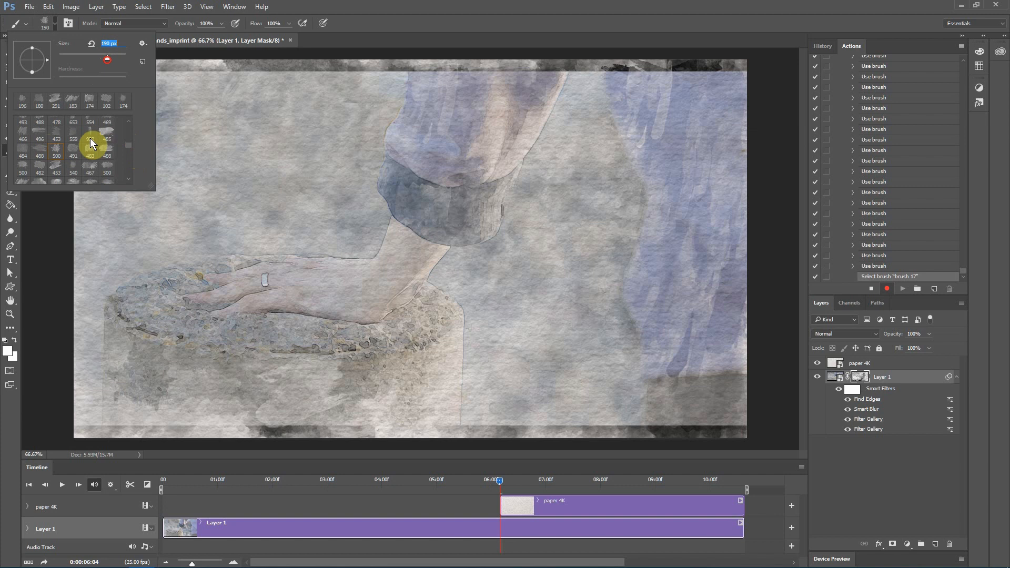
{"action": "left_click", "coordinate": [7, 351]}
{"action": "left_click", "coordinate": [246, 164]}
{"action": "left_click", "coordinate": [138, 376]}
{"action": "left_click", "coordinate": [55, 23]}
{"action": "left_click", "coordinate": [698, 161]}
{"action": "left_click", "coordinate": [295, 394]}
{"action": "left_click", "coordinate": [246, 164]}
{"action": "left_click", "coordinate": [55, 23]}
{"action": "left_click", "coordinate": [142, 379]}
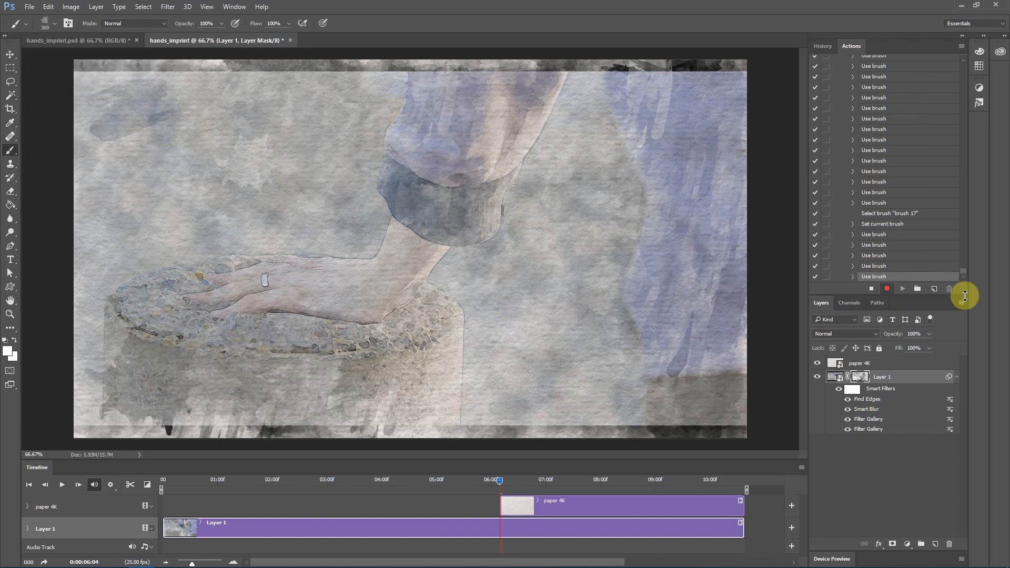
- Paint black with a 275 px brush over the lower pillar, blue garment and the picture's upper and lower edges
{"action": "left_click", "coordinate": [7, 351]}
{"action": "left_click", "coordinate": [139, 378]}
{"action": "left_click", "coordinate": [714, 301]}
{"action": "left_click", "coordinate": [280, 413]}
{"action": "left_click", "coordinate": [316, 393]}
{"action": "left_click", "coordinate": [682, 437]}
{"action": "left_click", "coordinate": [695, 59]}
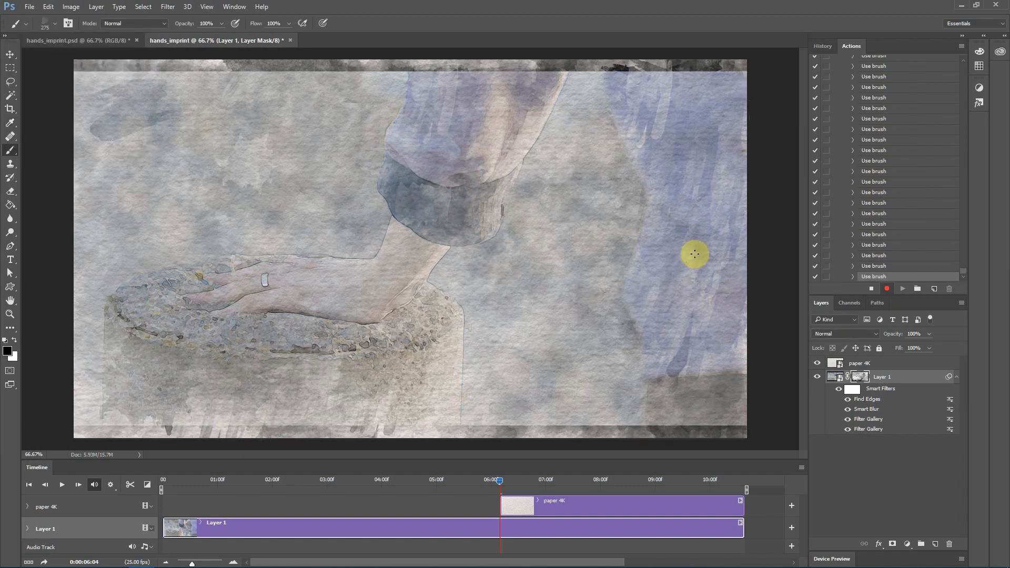
- Select the brush 38 preset, reduce its size and paint white streaks over the blue garment and background on the mask
{"action": "left_click", "coordinate": [55, 23]}
{"action": "left_click", "coordinate": [73, 150]}
{"action": "left_click_drag", "start_coordinate": [122, 56], "coordinate": [109, 59]}
{"action": "left_click", "coordinate": [697, 255]}
{"action": "left_click", "coordinate": [212, 180]}
{"action": "left_click", "coordinate": [703, 171]}
{"action": "left_click", "coordinate": [747, 98]}
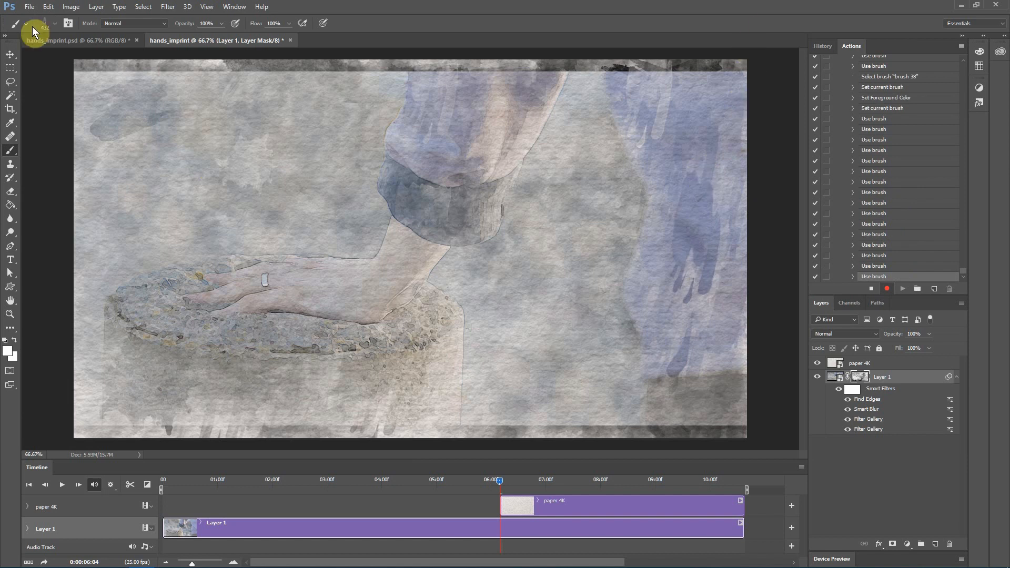
- Select the brush 23 preset, reduce it to 228 px and dab the garment's edges, upper left background and sleeve
{"action": "left_click", "coordinate": [55, 23]}
{"action": "left_click_drag", "start_coordinate": [130, 168], "coordinate": [129, 164]}
{"action": "left_click", "coordinate": [23, 175]}
{"action": "left_click_drag", "start_coordinate": [118, 57], "coordinate": [110, 57]}
{"action": "left_click", "coordinate": [730, 88]}
{"action": "left_click", "coordinate": [126, 112]}
{"action": "left_click", "coordinate": [413, 99]}
{"action": "left_click", "coordinate": [445, 89]}
{"action": "left_click", "coordinate": [756, 305]}
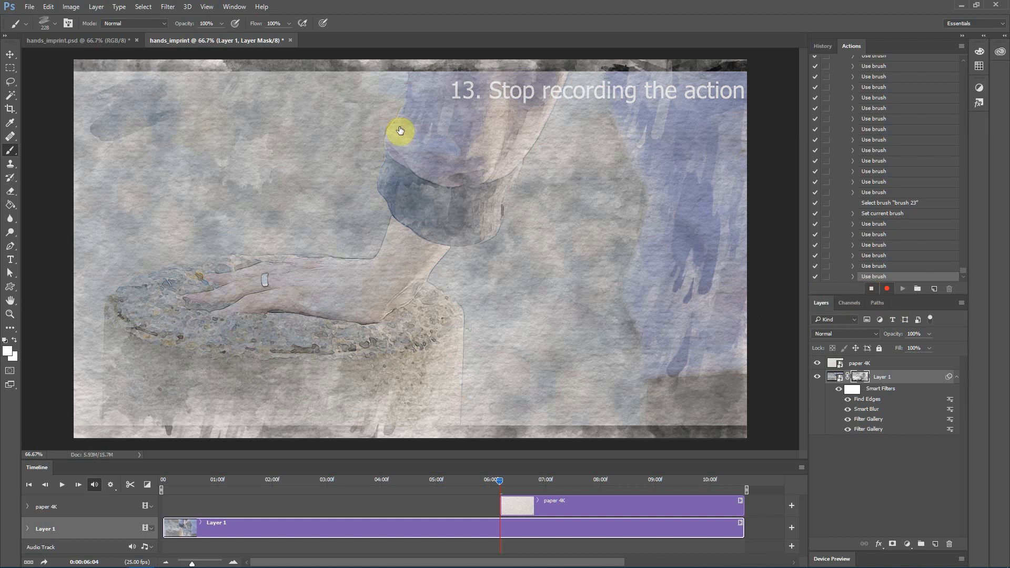
- Stop recording the action and extend the start of the paper 4K clip to match Layer 1's duration on the timeline
{"action": "left_click", "coordinate": [9, 54]}
{"action": "left_click_drag", "start_coordinate": [501, 506], "coordinate": [164, 506]}
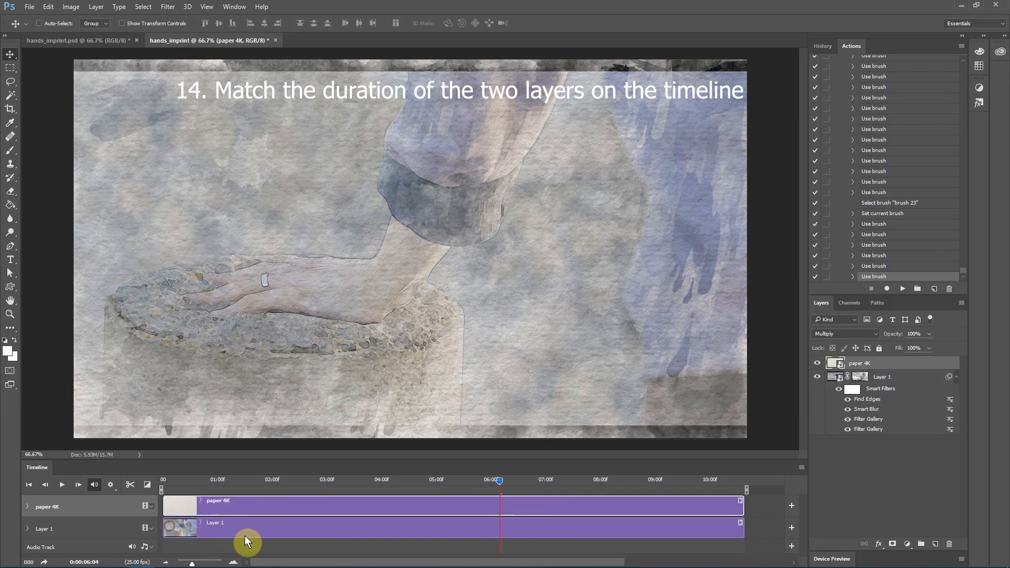
- Render the whole timeline as an H.264 video into a new subfolder named watercolor video
{"action": "left_click", "coordinate": [29, 7]}
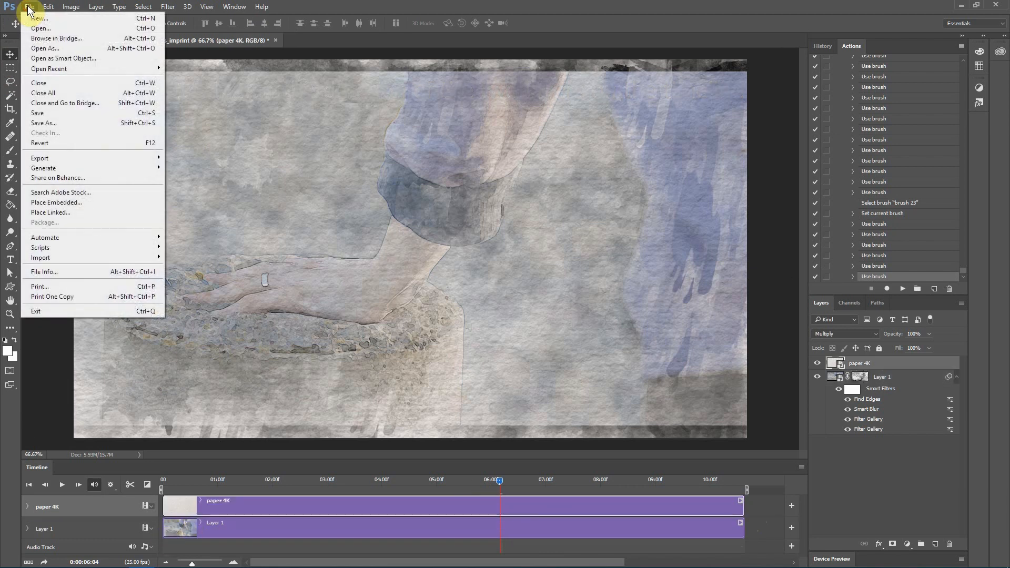
{"action": "mouse_move", "coordinate": [61, 158]}
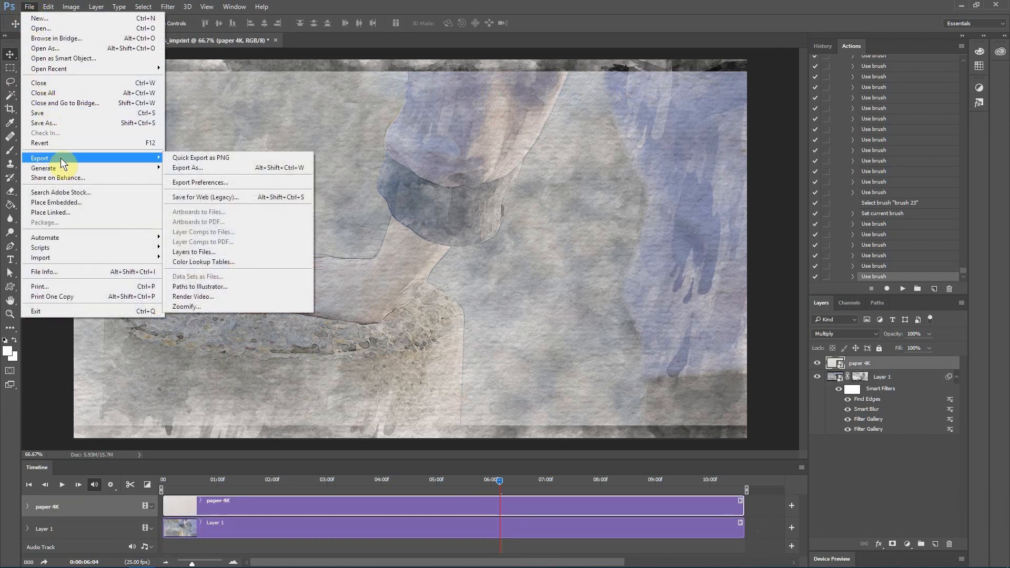
{"action": "left_click", "coordinate": [224, 297]}
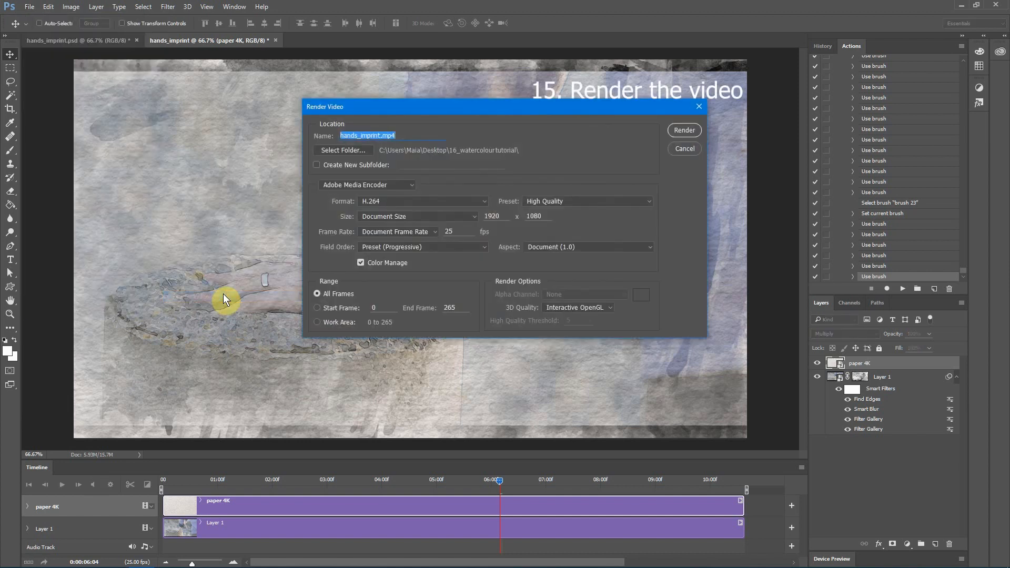
{"action": "left_click", "coordinate": [316, 165]}
{"action": "type", "text": "watercolor video"}
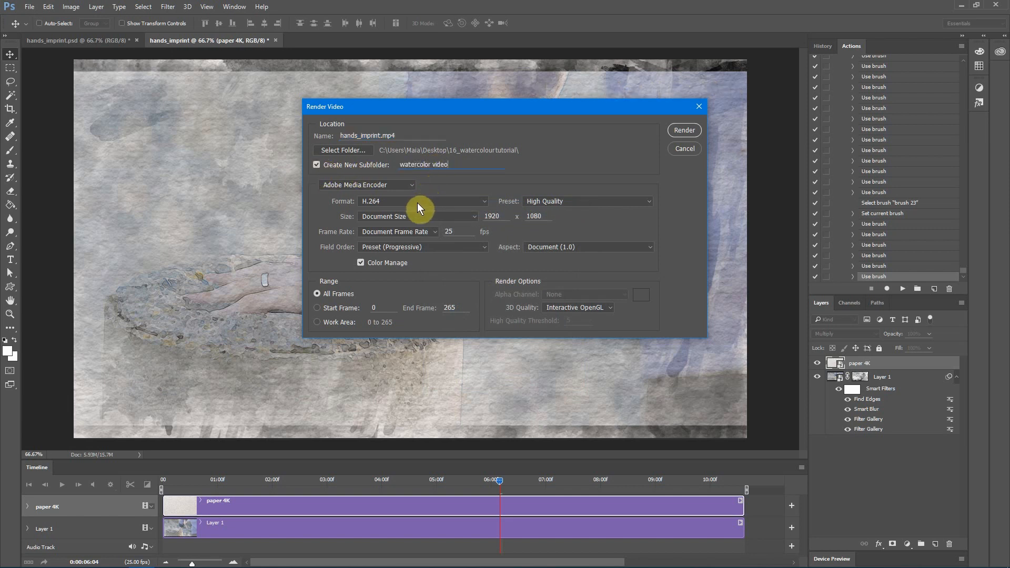
{"action": "left_click", "coordinate": [684, 131]}
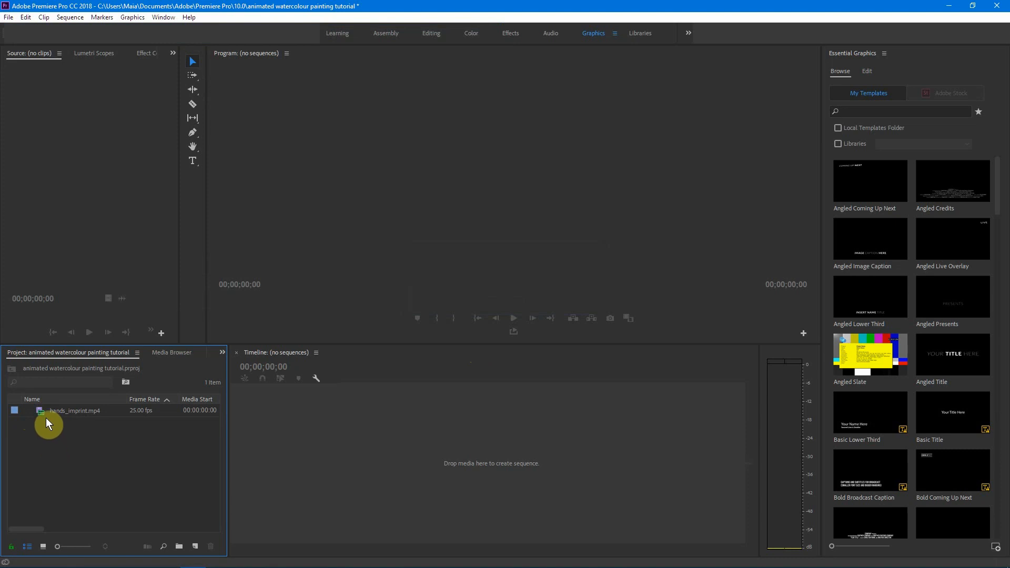
- In Premiere Pro, create a sequence from the imported hands_imprint.mp4 and delete its audio clip
{"action": "left_click_drag", "start_coordinate": [40, 411], "coordinate": [337, 457]}
{"action": "left_click", "coordinate": [390, 466]}
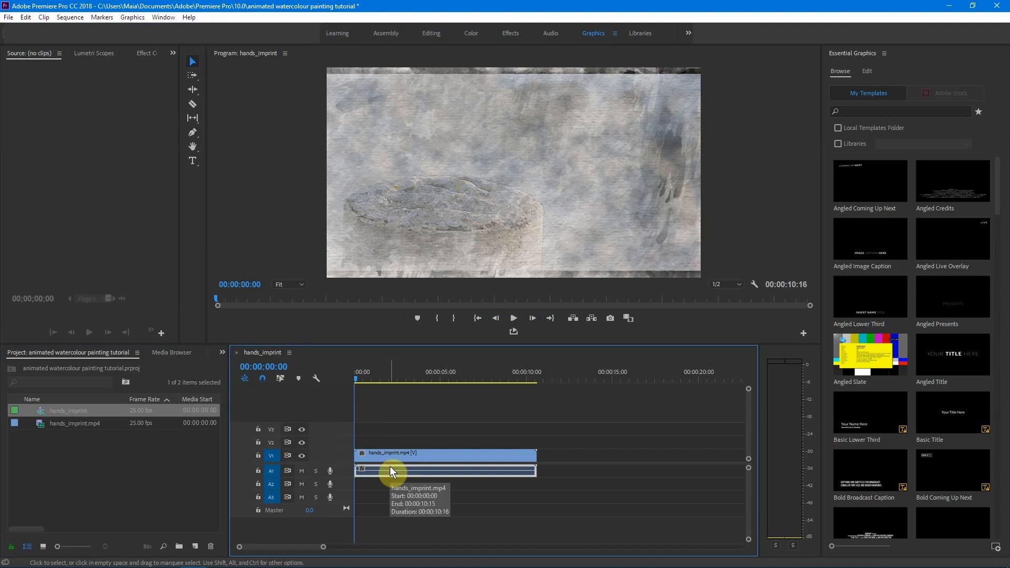
{"action": "key", "text": "Delete"}
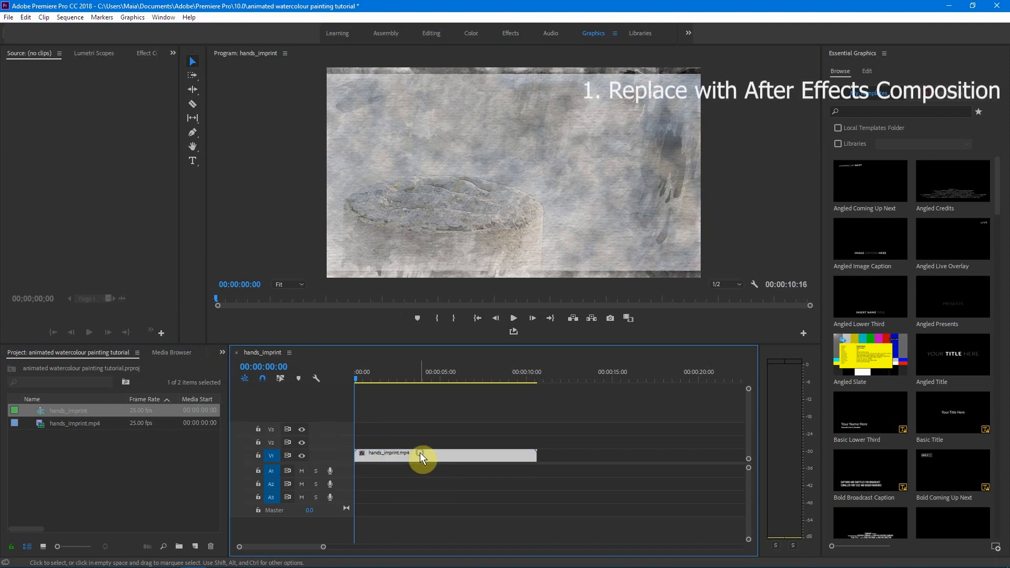
- Replace the hands_imprint.mp4 clip with an After Effects composition and save the After Effects project as watercolour painting tutorial
{"action": "right_click", "coordinate": [421, 454]}
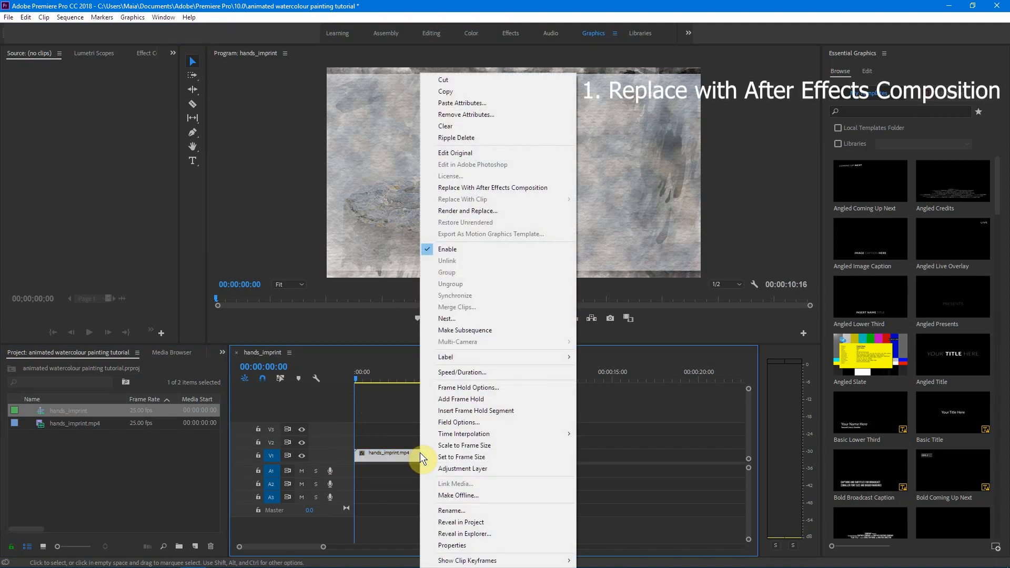
{"action": "left_click", "coordinate": [490, 187]}
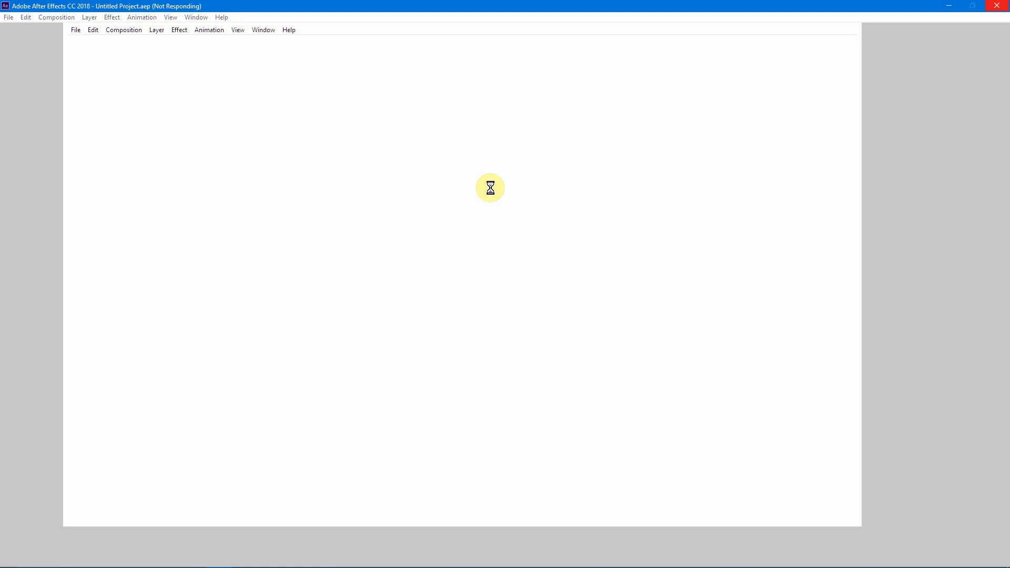
{"action": "key", "text": "ctrl+s"}
{"action": "type", "text": "wa"}
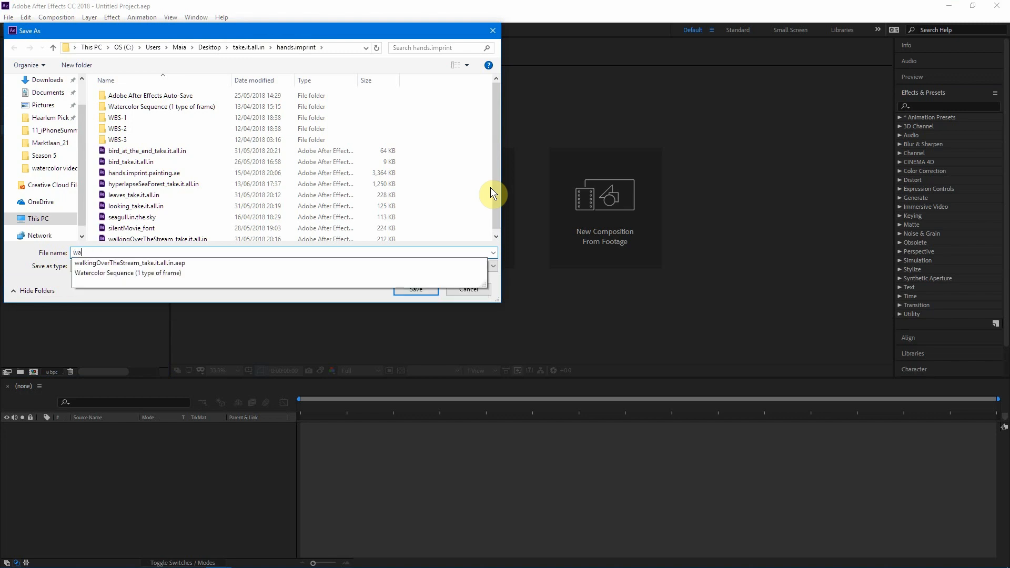
{"action": "type", "text": "tercolour painting tutorial"}
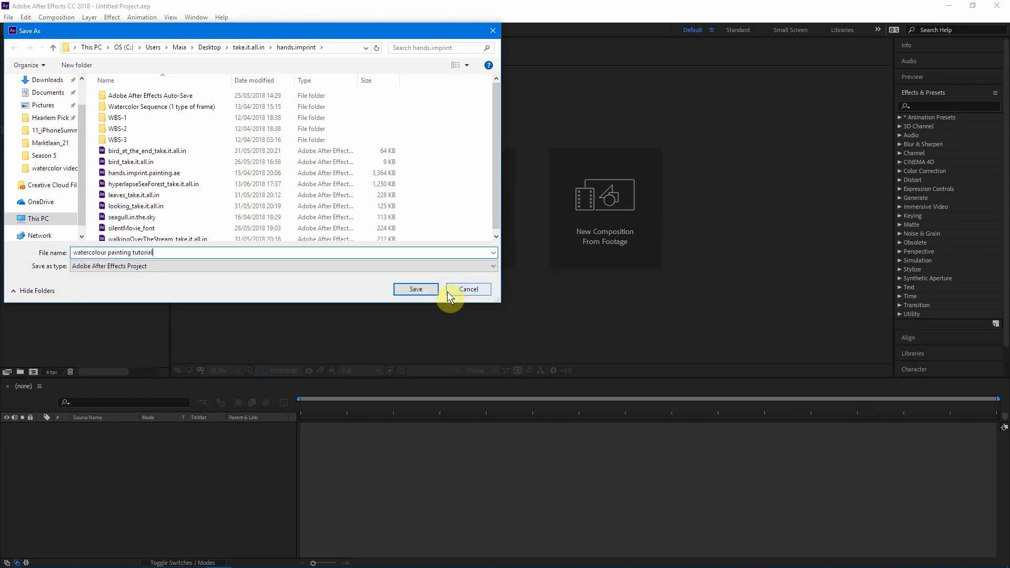
{"action": "left_click", "coordinate": [427, 289]}
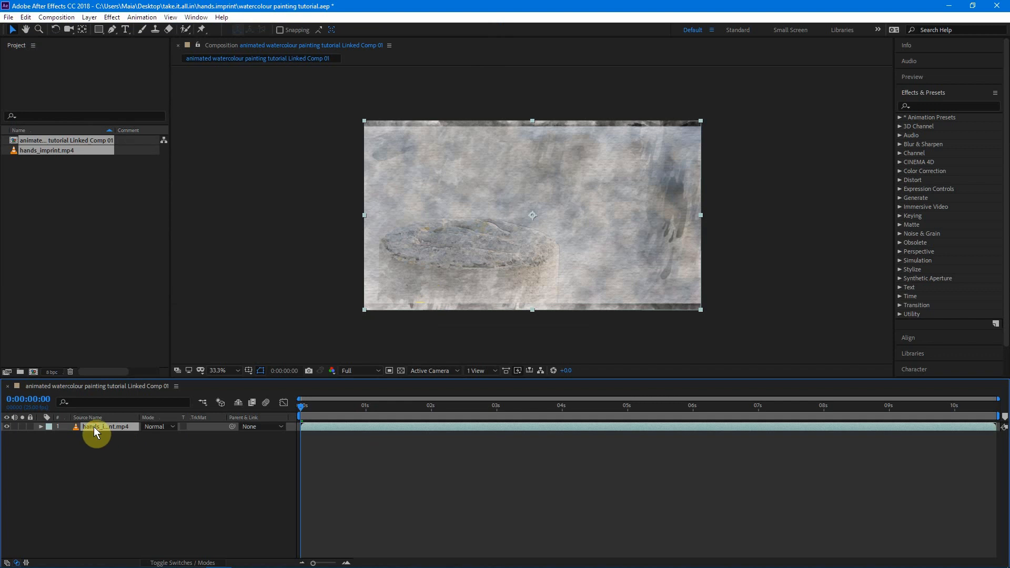
- Duplicate the hands_imprint.mp4 layer and advance the time to 0:00:00:01
{"action": "key", "text": "ctrl+c"}
{"action": "key", "text": "ctrl+v"}
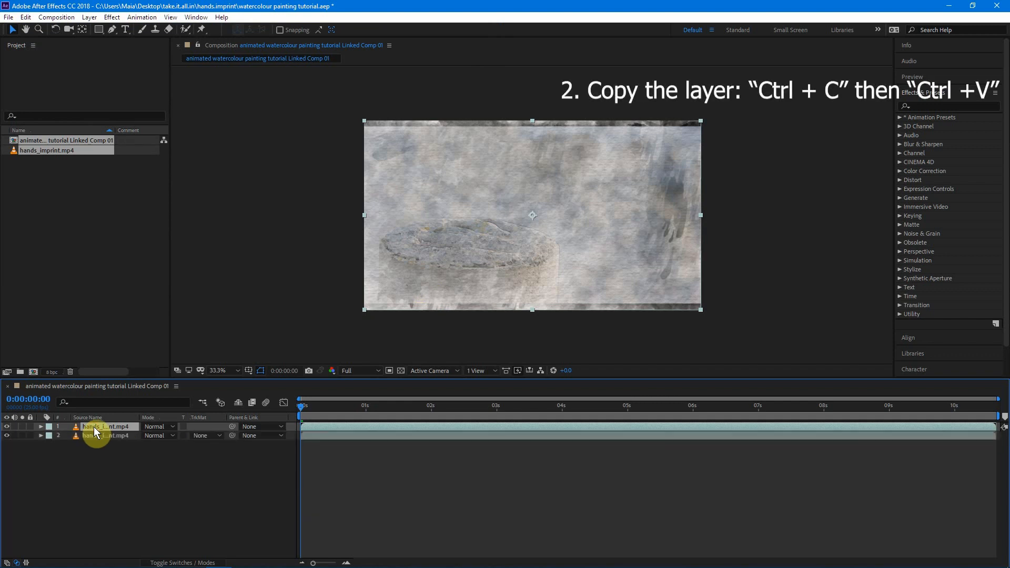
{"action": "key", "text": "Page_Down"}
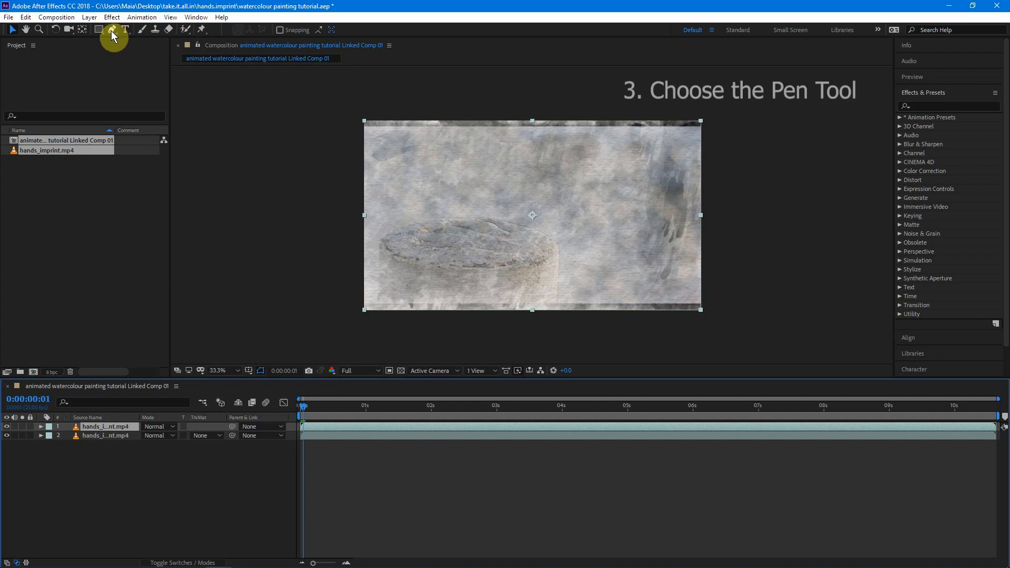
- Outline the picture's lower right corner with a closed RotoBezier Pen mask on the top layer and enable Mask Path keyframing
{"action": "left_click", "coordinate": [111, 31]}
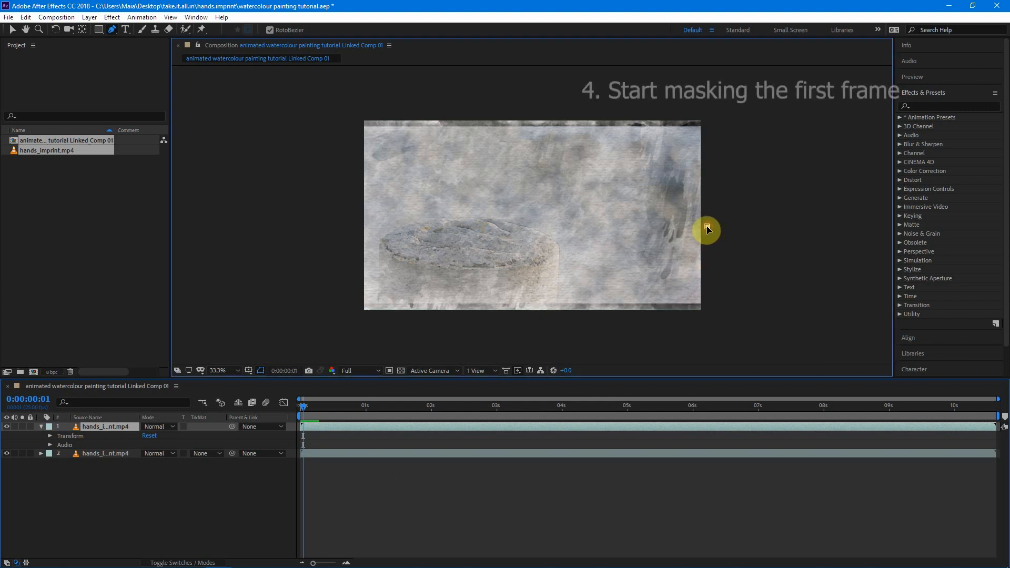
{"action": "left_click", "coordinate": [707, 227]}
{"action": "left_click", "coordinate": [666, 313]}
{"action": "left_click", "coordinate": [703, 315]}
{"action": "left_click", "coordinate": [708, 228]}
{"action": "left_click_drag", "start_coordinate": [693, 247], "coordinate": [687, 272]}
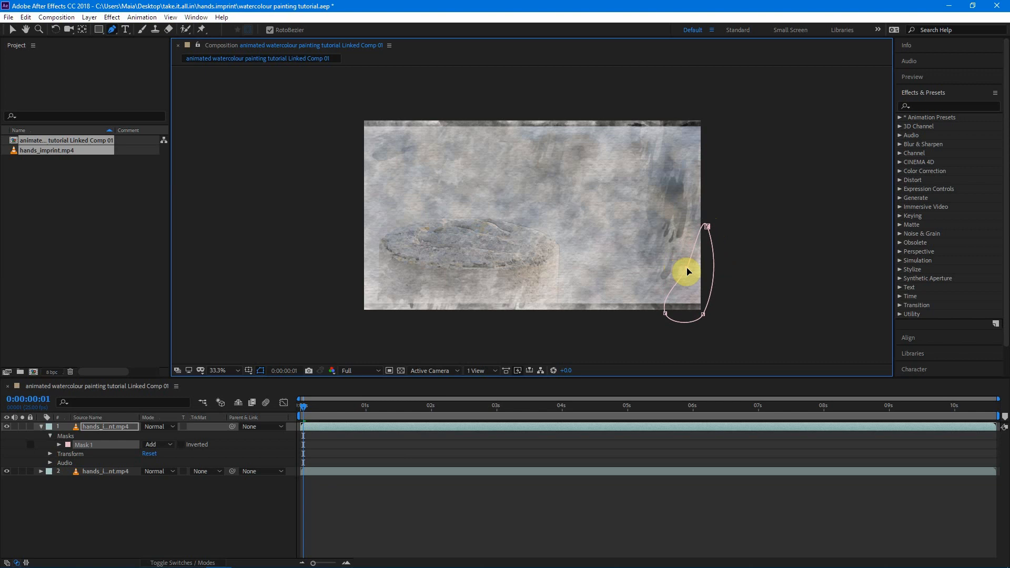
{"action": "left_click_drag", "start_coordinate": [665, 315], "coordinate": [668, 317]}
{"action": "left_click", "coordinate": [60, 445]}
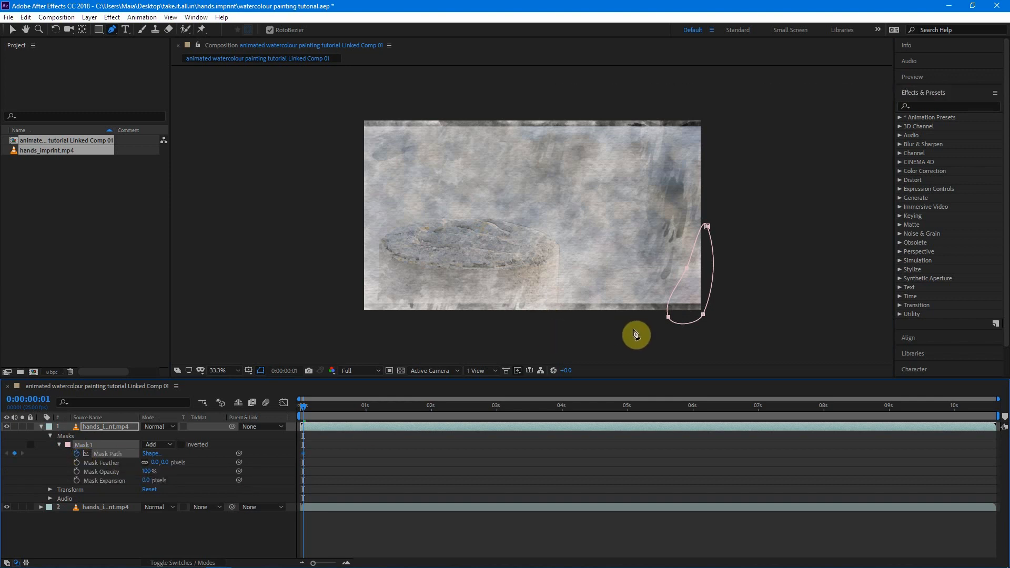
- Shift the mask up and left at frame 2, then reshape and extend it along the picture's right edge at frame 3
{"action": "key", "text": "ctrl+Right"}
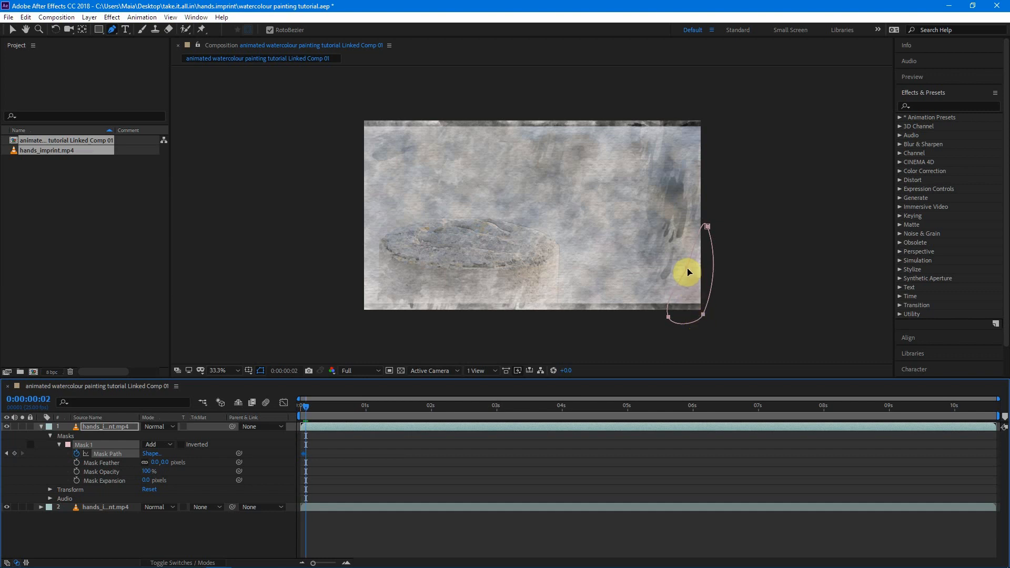
{"action": "left_click_drag", "start_coordinate": [689, 272], "coordinate": [682, 263]}
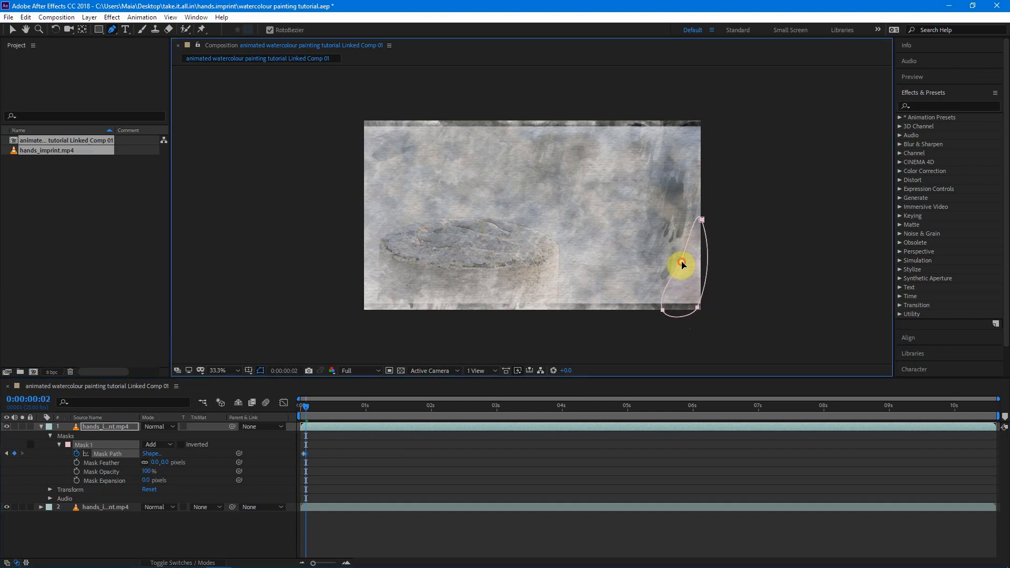
{"action": "key", "text": "ctrl+Right"}
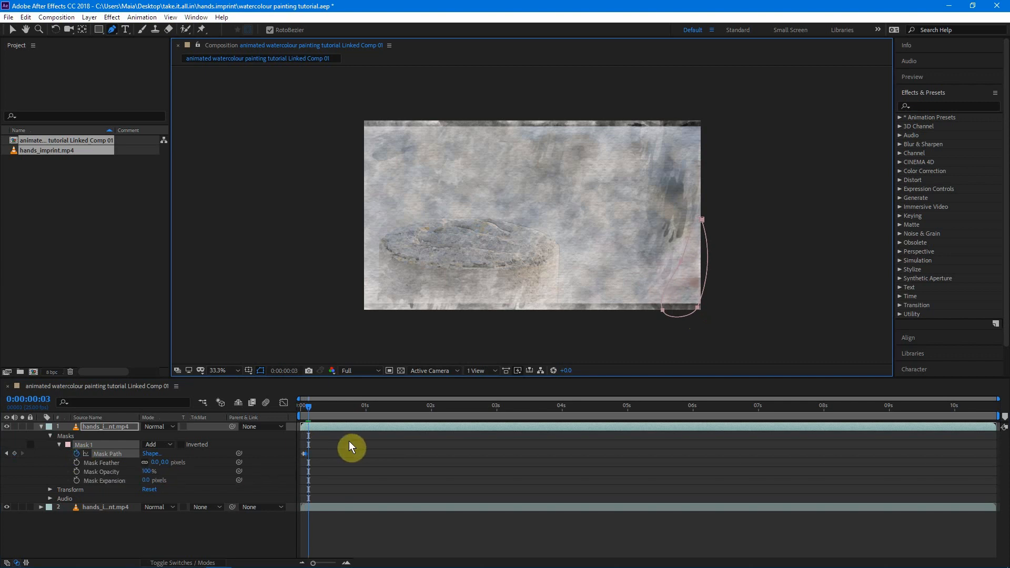
{"action": "left_click_drag", "start_coordinate": [702, 225], "coordinate": [706, 153]}
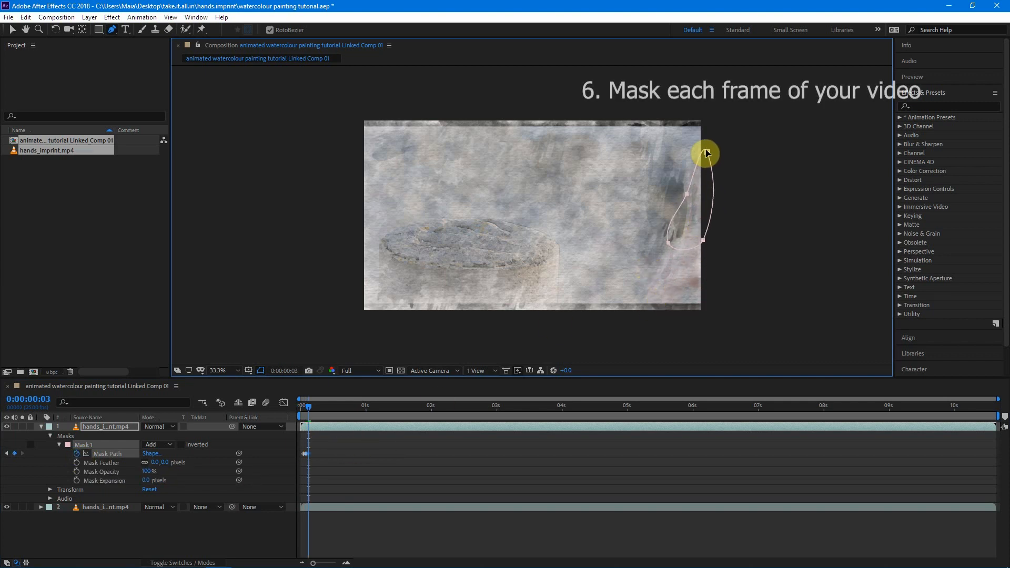
{"action": "left_click", "coordinate": [121, 532]}
{"action": "left_click", "coordinate": [112, 426]}
{"action": "left_click_drag", "start_coordinate": [668, 242], "coordinate": [643, 335]}
{"action": "left_click", "coordinate": [683, 233]}
{"action": "left_click_drag", "start_coordinate": [708, 153], "coordinate": [707, 112]}
{"action": "left_click", "coordinate": [701, 286]}
{"action": "left_click_drag", "start_coordinate": [644, 334], "coordinate": [643, 320]}
- Reshape the mask at frame 4 by adjusting its left side and lower points around the arm entering the picture
{"action": "key", "text": "ctrl+Right"}
{"action": "left_click_drag", "start_coordinate": [683, 233], "coordinate": [674, 238]}
{"action": "left_click", "coordinate": [689, 146]}
{"action": "left_click_drag", "start_coordinate": [680, 295], "coordinate": [669, 294]}
{"action": "left_click_drag", "start_coordinate": [643, 319], "coordinate": [636, 305]}
{"action": "left_click_drag", "start_coordinate": [701, 286], "coordinate": [697, 270]}
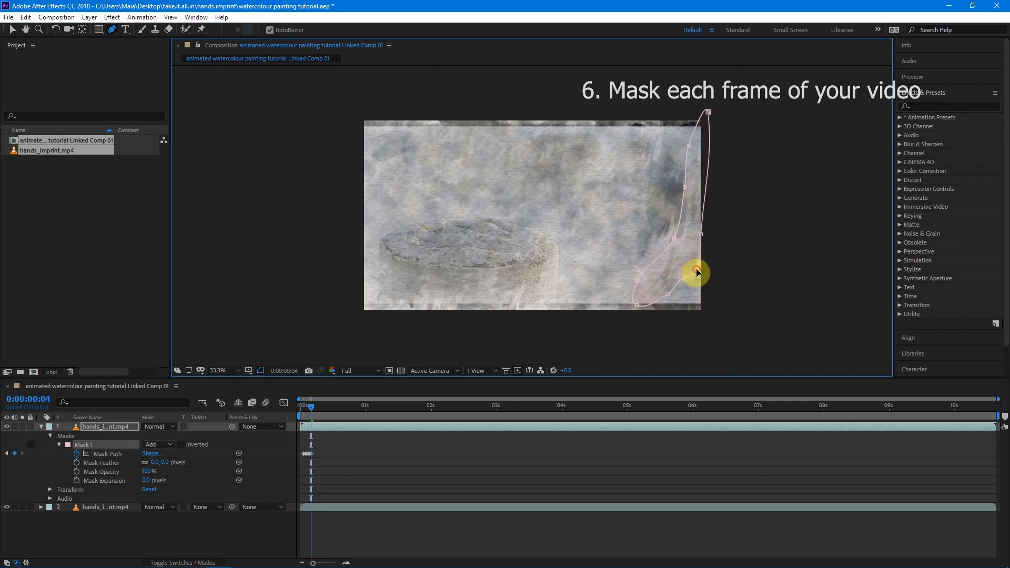
- Widen the mask leftward at frame 5 by moving its left-side and lower points to follow the arm
{"action": "key", "text": "ctrl+Right"}
{"action": "left_click_drag", "start_coordinate": [689, 146], "coordinate": [684, 141]}
{"action": "left_click_drag", "start_coordinate": [685, 187], "coordinate": [674, 186]}
{"action": "left_click_drag", "start_coordinate": [638, 281], "coordinate": [629, 251]}
{"action": "left_click_drag", "start_coordinate": [637, 306], "coordinate": [623, 306]}
{"action": "left_click_drag", "start_coordinate": [697, 269], "coordinate": [698, 270]}
- Keyframe the mask shape frame by frame from frame 6 to frame 10, fitting it to the arm moving toward the pillar
{"action": "key", "text": "ctrl+Right"}
{"action": "left_click_drag", "start_coordinate": [628, 251], "coordinate": [616, 237]}
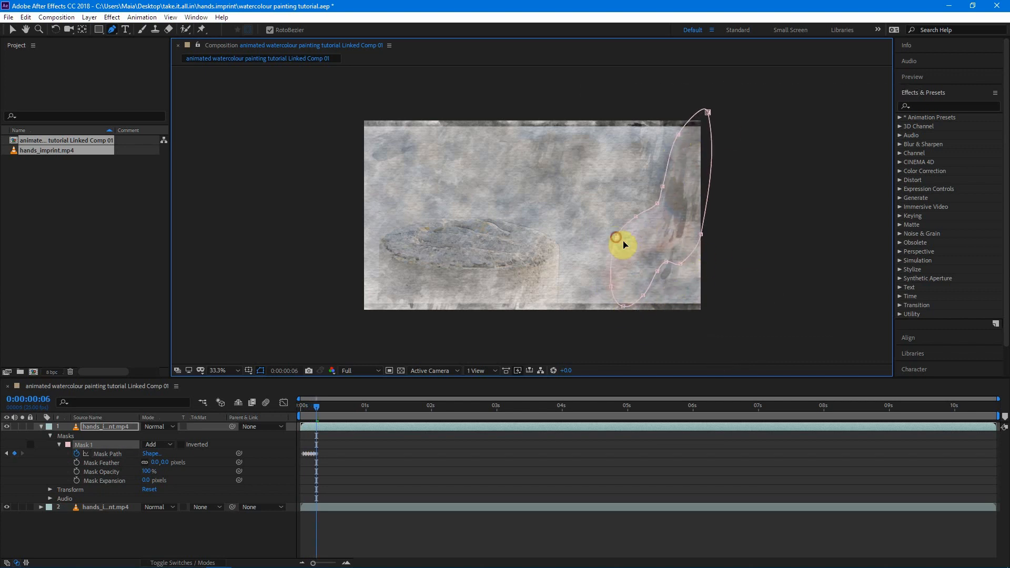
{"action": "key", "text": "ctrl+Right"}
{"action": "left_click_drag", "start_coordinate": [701, 234], "coordinate": [690, 221]}
{"action": "key", "text": "ctrl+Right"}
{"action": "left_click_drag", "start_coordinate": [679, 134], "coordinate": [668, 129]}
{"action": "key", "text": "ctrl+Right"}
{"action": "left_click_drag", "start_coordinate": [586, 258], "coordinate": [560, 250]}
{"action": "key", "text": "ctrl+Right"}
{"action": "left_click_drag", "start_coordinate": [707, 210], "coordinate": [696, 183]}
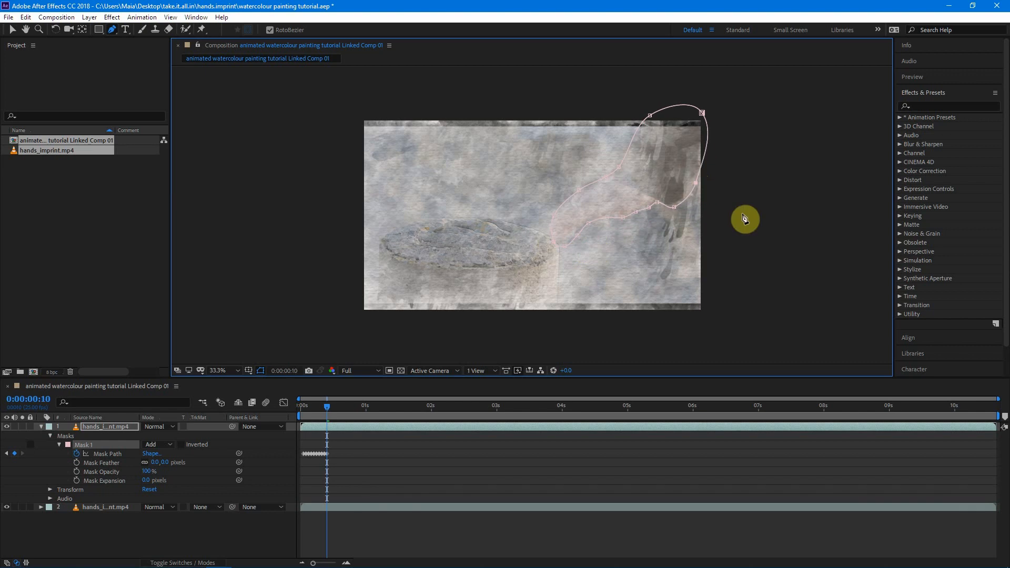
- Keyframe the mask shape frame by frame from frame 11 to frame 15, shifting its tip and lower edge up and left with the reaching hand
{"action": "key", "text": "ctrl+Right"}
{"action": "key", "text": "ctrl+Right"}
{"action": "key", "text": "ctrl+Right"}
{"action": "left_click_drag", "start_coordinate": [553, 241], "coordinate": [535, 223]}
{"action": "key", "text": "ctrl+Right"}
{"action": "key", "text": "ctrl+Right"}
{"action": "left_click_drag", "start_coordinate": [652, 203], "coordinate": [643, 198]}
- Continue keyframing the mask from frame 16 to frame 20, fitting its right side and the hand's lower edge to the arm above the pillar
{"action": "key", "text": "ctrl+Right"}
{"action": "key", "text": "ctrl+Right"}
{"action": "key", "text": "ctrl+Right"}
{"action": "left_click_drag", "start_coordinate": [666, 163], "coordinate": [656, 153]}
{"action": "key", "text": "ctrl+Right"}
{"action": "key", "text": "ctrl+Right"}
{"action": "left_click_drag", "start_coordinate": [517, 208], "coordinate": [524, 212]}
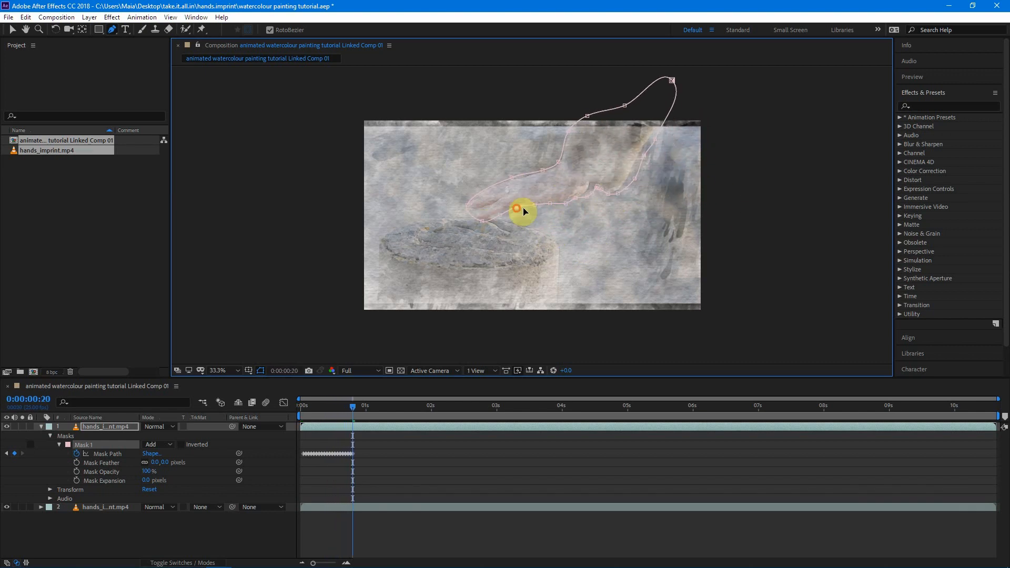
- Continue keyframing the mask past frame 20, fitting its lower edge and the bend in its upper edge to the reaching arm
{"action": "key", "text": "v"}
{"action": "key", "text": "ctrl+Right"}
{"action": "key", "text": "ctrl+Right"}
{"action": "key", "text": "ctrl+Right"}
{"action": "double_click", "coordinate": [535, 205]}
{"action": "key", "text": "ctrl+Right"}
{"action": "key", "text": "ctrl+Right"}
{"action": "left_click_drag", "start_coordinate": [545, 169], "coordinate": [538, 174]}
- Advance through the following frames and shift the mask's lower-edge point rightward along the underside of the forearm
{"action": "key", "text": "ctrl+Right"}
{"action": "key", "text": "ctrl+Right"}
{"action": "key", "text": "ctrl+Right"}
{"action": "key", "text": "ctrl+Right"}
{"action": "key", "text": "ctrl+Right"}
{"action": "left_click_drag", "start_coordinate": [559, 212], "coordinate": [586, 208]}
- Keep following the hand frame by frame and nudge the mask's far-left point slightly down and right over the pillar
{"action": "key", "text": "ctrl+Right"}
{"action": "key", "text": "ctrl+Right"}
{"action": "key", "text": "ctrl+Right"}
{"action": "key", "text": "ctrl+Right"}
{"action": "key", "text": "ctrl+Right"}
{"action": "key", "text": "ctrl+Right"}
{"action": "key", "text": "ctrl+Right"}
{"action": "key", "text": "ctrl+Right"}
{"action": "key", "text": "ctrl+Right"}
{"action": "key", "text": "ctrl+Right"}
{"action": "left_click_drag", "start_coordinate": [439, 218], "coordinate": [445, 224]}
- Keyframe the mask on further frames, lowering its bottom edge over the pillar top to cover the hand
{"action": "key", "text": "ctrl+Right"}
{"action": "key", "text": "ctrl+Right"}
{"action": "key", "text": "ctrl+Right"}
{"action": "key", "text": "ctrl+Right"}
{"action": "key", "text": "ctrl+Right"}
{"action": "key", "text": "ctrl+Right"}
{"action": "key", "text": "ctrl+Right"}
{"action": "mouse_move", "coordinate": [509, 249]}
{"action": "left_mouse_down"}
{"action": "mouse_move", "coordinate": [537, 251]}
{"action": "mouse_move", "coordinate": [502, 259]}
{"action": "left_mouse_up"}
- Check the mask frame by frame through the slower middle section and move its lower arm point leftward where the arm shifts
{"action": "key", "text": "ctrl+Right"}
{"action": "key", "text": "ctrl+Right"}
{"action": "key", "text": "ctrl+Right"}
{"action": "key", "text": "ctrl+Right"}
{"action": "key", "text": "ctrl+Right"}
{"action": "key", "text": "ctrl+Right"}
{"action": "key", "text": "ctrl+Right"}
{"action": "key", "text": "ctrl+Right"}
{"action": "key", "text": "ctrl+Right"}
{"action": "key", "text": "ctrl+Right"}
{"action": "key", "text": "ctrl+Right"}
{"action": "key", "text": "ctrl+Right"}
{"action": "key", "text": "ctrl+Right"}
{"action": "key", "text": "ctrl+Right"}
{"action": "key", "text": "ctrl+Right"}
{"action": "key", "text": "ctrl+Right"}
{"action": "key", "text": "ctrl+Right"}
{"action": "key", "text": "ctrl+Right"}
{"action": "key", "text": "ctrl+Right"}
{"action": "key", "text": "ctrl+Right"}
{"action": "key", "text": "ctrl+Right"}
{"action": "key", "text": "ctrl+Right"}
{"action": "key", "text": "ctrl+Right"}
{"action": "key", "text": "ctrl+Right"}
{"action": "key", "text": "ctrl+Right"}
{"action": "key", "text": "ctrl+Right"}
{"action": "key", "text": "ctrl+Right"}
{"action": "key", "text": "ctrl+Right"}
{"action": "key", "text": "ctrl+Right"}
{"action": "key", "text": "ctrl+Right"}
{"action": "key", "text": "ctrl+Right"}
{"action": "key", "text": "ctrl+Right"}
{"action": "key", "text": "ctrl+Right"}
{"action": "key", "text": "ctrl+Right"}
{"action": "key", "text": "ctrl+Right"}
{"action": "key", "text": "ctrl+Right"}
{"action": "key", "text": "ctrl+Right"}
{"action": "key", "text": "ctrl+Right"}
{"action": "key", "text": "ctrl+Right"}
{"action": "key", "text": "ctrl+Right"}
{"action": "key", "text": "ctrl+Right"}
{"action": "key", "text": "ctrl+Right"}
{"action": "key", "text": "ctrl+Right"}
{"action": "key", "text": "ctrl+Right"}
{"action": "key", "text": "ctrl+Right"}
{"action": "key", "text": "ctrl+Right"}
{"action": "key", "text": "ctrl+Right"}
{"action": "key", "text": "ctrl+Right"}
{"action": "key", "text": "ctrl+Right"}
{"action": "left_click_drag", "start_coordinate": [579, 215], "coordinate": [548, 210]}
- Step through the next stretch of frames and raise the mask's upper-edge point slightly to keep the arm covered
{"action": "key", "text": "ctrl+Right"}
{"action": "key", "text": "ctrl+Right"}
{"action": "key", "text": "ctrl+Right"}
{"action": "key", "text": "ctrl+Right"}
{"action": "key", "text": "ctrl+Right"}
{"action": "key", "text": "ctrl+Right"}
{"action": "key", "text": "ctrl+Right"}
{"action": "key", "text": "ctrl+Right"}
{"action": "key", "text": "ctrl+Right"}
{"action": "key", "text": "ctrl+Right"}
{"action": "key", "text": "ctrl+Right"}
{"action": "key", "text": "ctrl+Right"}
{"action": "key", "text": "ctrl+Right"}
{"action": "key", "text": "ctrl+Right"}
{"action": "key", "text": "ctrl+Right"}
{"action": "key", "text": "ctrl+Right"}
{"action": "key", "text": "ctrl+Right"}
{"action": "key", "text": "ctrl+Right"}
{"action": "key", "text": "ctrl+Right"}
{"action": "key", "text": "ctrl+Right"}
{"action": "key", "text": "ctrl+Right"}
{"action": "key", "text": "ctrl+Right"}
{"action": "key", "text": "ctrl+Right"}
{"action": "key", "text": "ctrl+Right"}
{"action": "key", "text": "ctrl+Right"}
{"action": "key", "text": "ctrl+Right"}
{"action": "key", "text": "ctrl+Right"}
{"action": "key", "text": "ctrl+Right"}
{"action": "key", "text": "ctrl+Right"}
{"action": "key", "text": "ctrl+Right"}
{"action": "key", "text": "ctrl+Right"}
{"action": "key", "text": "ctrl+Right"}
{"action": "key", "text": "ctrl+Right"}
{"action": "key", "text": "ctrl+Right"}
{"action": "key", "text": "ctrl+Right"}
{"action": "key", "text": "ctrl+Right"}
{"action": "key", "text": "ctrl+Right"}
{"action": "key", "text": "ctrl+Right"}
{"action": "key", "text": "ctrl+Right"}
{"action": "key", "text": "ctrl+Right"}
{"action": "key", "text": "ctrl+Right"}
{"action": "key", "text": "ctrl+Right"}
{"action": "key", "text": "ctrl+Right"}
{"action": "key", "text": "ctrl+Right"}
{"action": "key", "text": "ctrl+Right"}
{"action": "key", "text": "ctrl+Right"}
{"action": "key", "text": "ctrl+Right"}
{"action": "left_click_drag", "start_coordinate": [513, 174], "coordinate": [516, 169]}
- Keyframe the mask to follow the arm's movement, shifting its lower hand point and its upper arm point up and right
{"action": "key", "text": "ctrl+Right"}
{"action": "key", "text": "ctrl+Right"}
{"action": "key", "text": "ctrl+Right"}
{"action": "left_click_drag", "start_coordinate": [481, 238], "coordinate": [487, 232]}
{"action": "key", "text": "ctrl+Right"}
{"action": "key", "text": "ctrl+Right"}
{"action": "key", "text": "ctrl+Right"}
{"action": "left_click_drag", "start_coordinate": [550, 182], "coordinate": [586, 163]}
- Finish keyframing the mask path up to the clip's end at 0:00:10:16, moving its upper-right point further up and right
{"action": "key", "text": "ctrl+Right"}
{"action": "key", "text": "ctrl+Right"}
{"action": "key", "text": "ctrl+Right"}
{"action": "key", "text": "ctrl+Right"}
{"action": "key", "text": "ctrl+Right"}
{"action": "key", "text": "ctrl+Right"}
{"action": "key", "text": "ctrl+Right"}
{"action": "key", "text": "ctrl+Right"}
{"action": "left_click_drag", "start_coordinate": [651, 95], "coordinate": [658, 86]}
{"action": "key", "text": "ctrl+Right"}
{"action": "key", "text": "ctrl+Right"}
{"action": "key", "text": "ctrl+Right"}
{"action": "key", "text": "ctrl+Right"}
{"action": "key", "text": "ctrl+Right"}
{"action": "key", "text": "ctrl+Right"}
{"action": "key", "text": "ctrl+Right"}
{"action": "key", "text": "ctrl+Right"}
{"action": "key", "text": "ctrl+Right"}
- Save the project and return the playhead to the beginning of the timeline
{"action": "key", "text": "ctrl+s"}
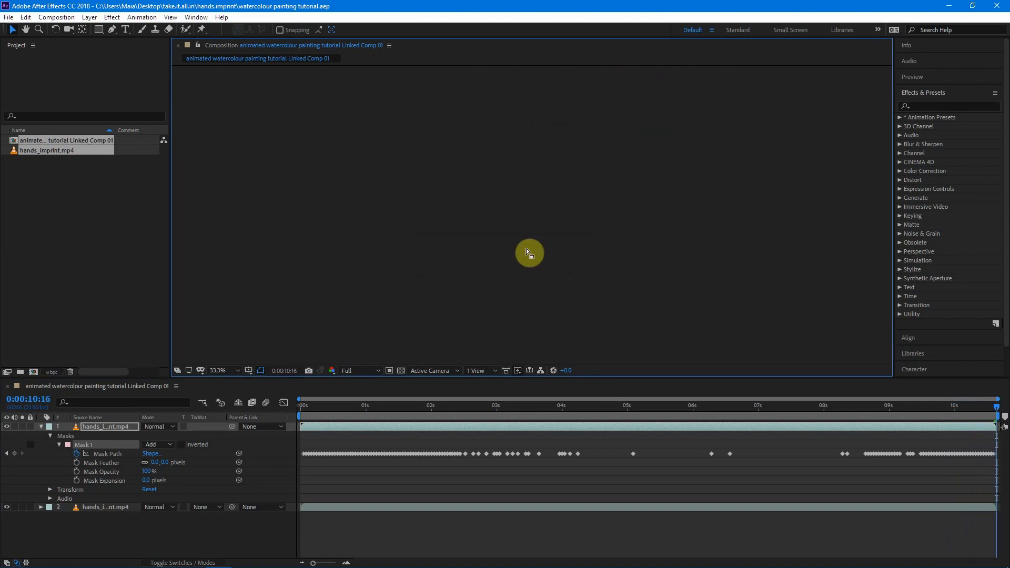
{"action": "left_click_drag", "start_coordinate": [999, 410], "coordinate": [626, 414]}
{"action": "left_click_drag", "start_coordinate": [515, 402], "coordinate": [298, 387]}
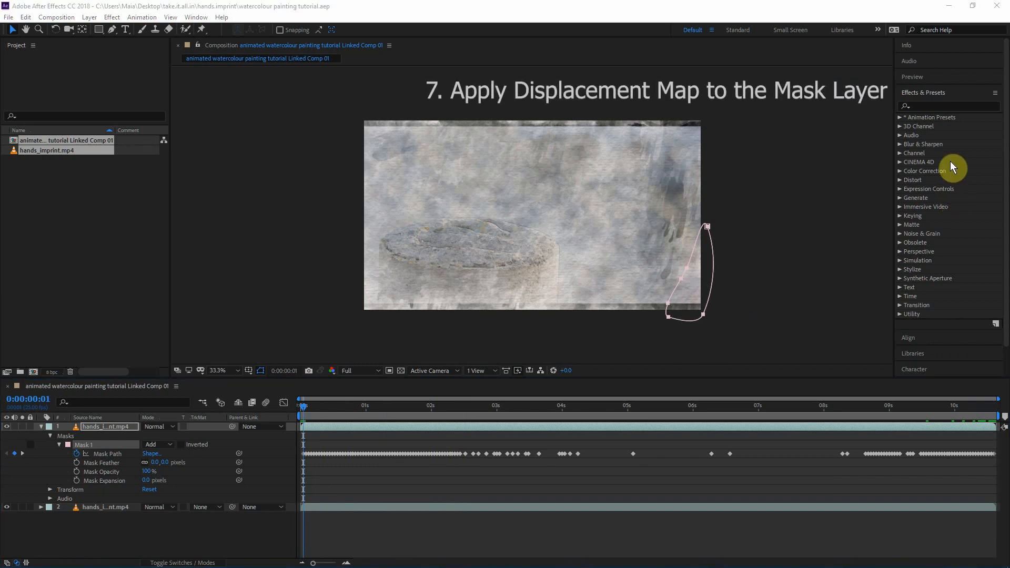
- Find the Displacement Map effect and apply it to the masked hands_imprint.mp4 layer
{"action": "left_click", "coordinate": [927, 105]}
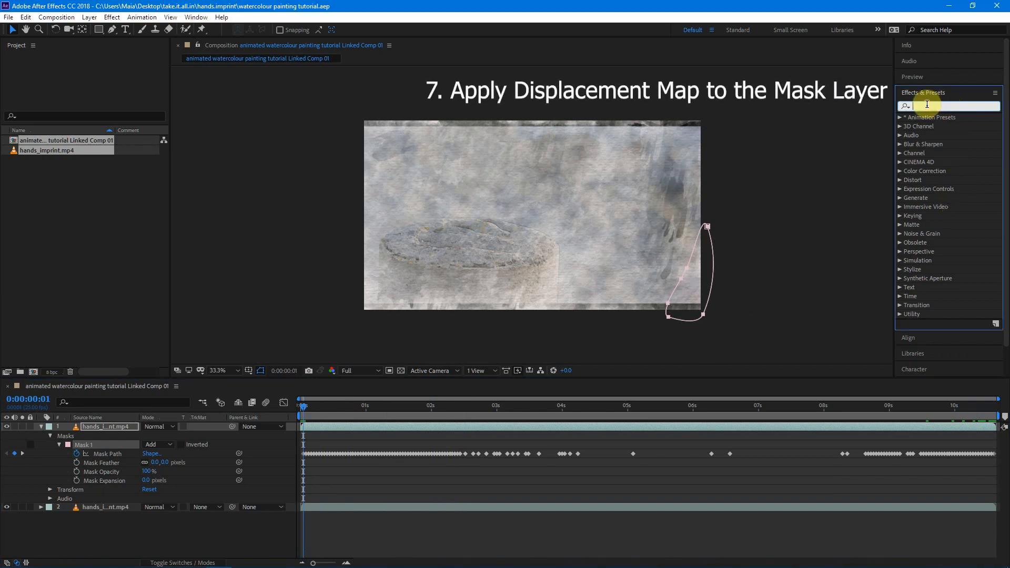
{"action": "type", "text": "dis"}
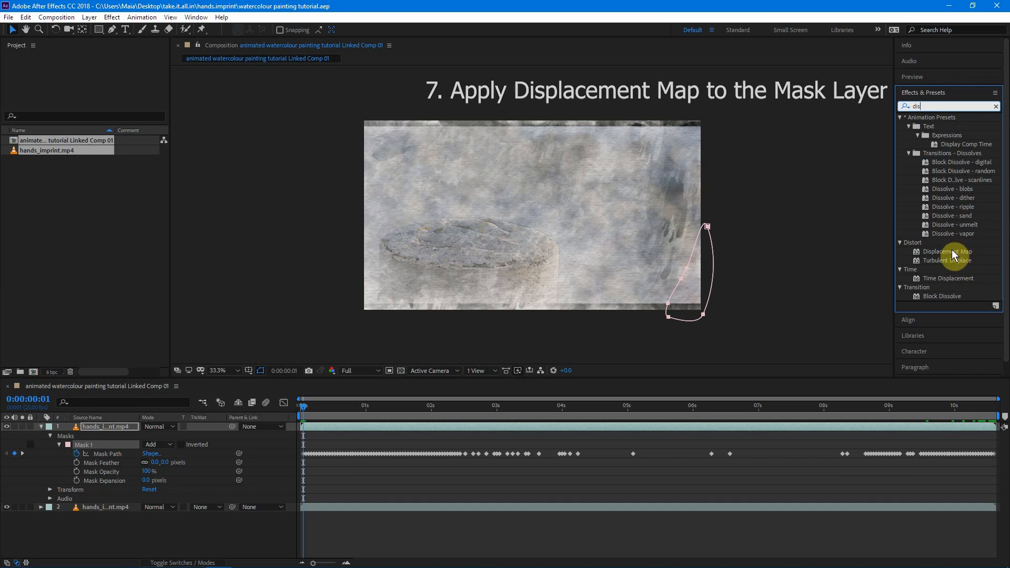
{"action": "left_click", "coordinate": [952, 249]}
{"action": "left_click_drag", "start_coordinate": [929, 251], "coordinate": [86, 426]}
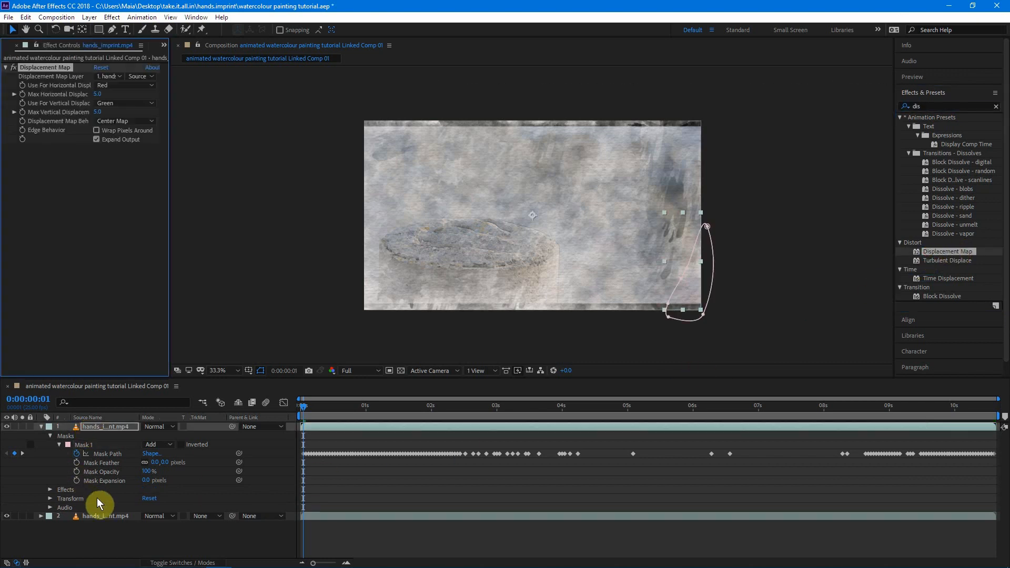
- Enable keyframing for the Displacement Map's Max Horizontal and Max Vertical Displacement, setting the horizontal value to 18 at 0:00:00:01
{"action": "left_click", "coordinate": [49, 488]}
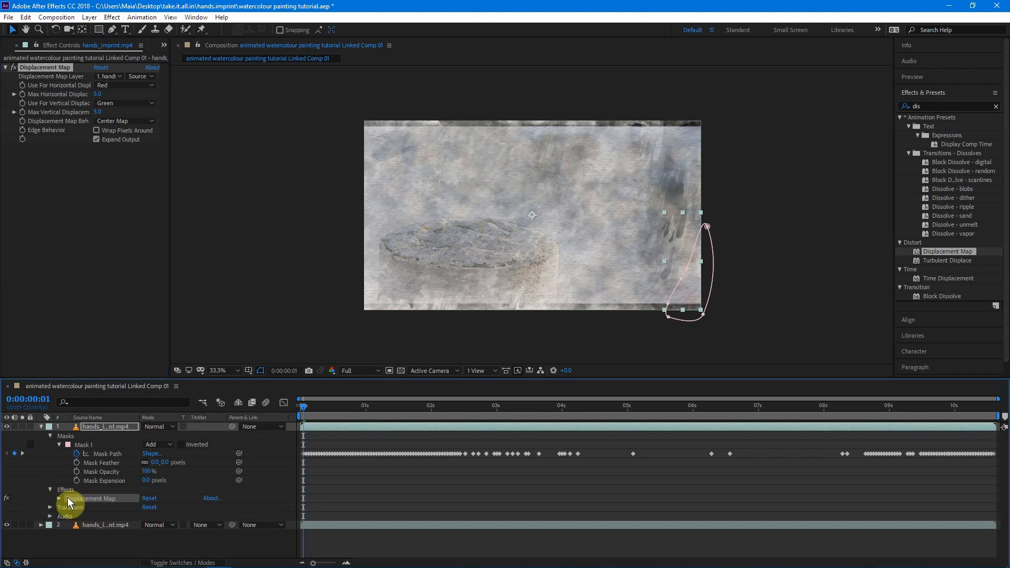
{"action": "left_click", "coordinate": [59, 498]}
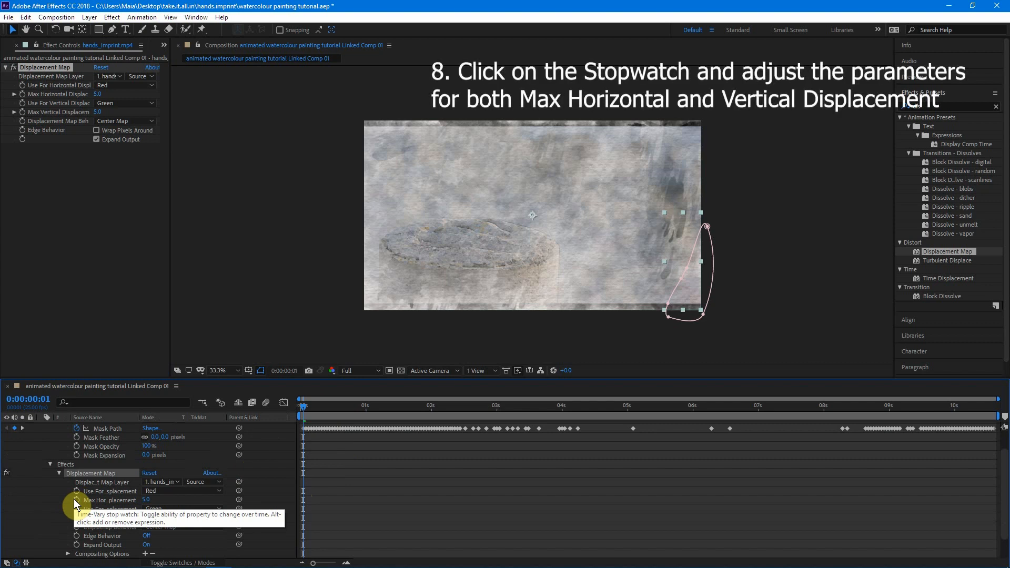
{"action": "left_click", "coordinate": [74, 499]}
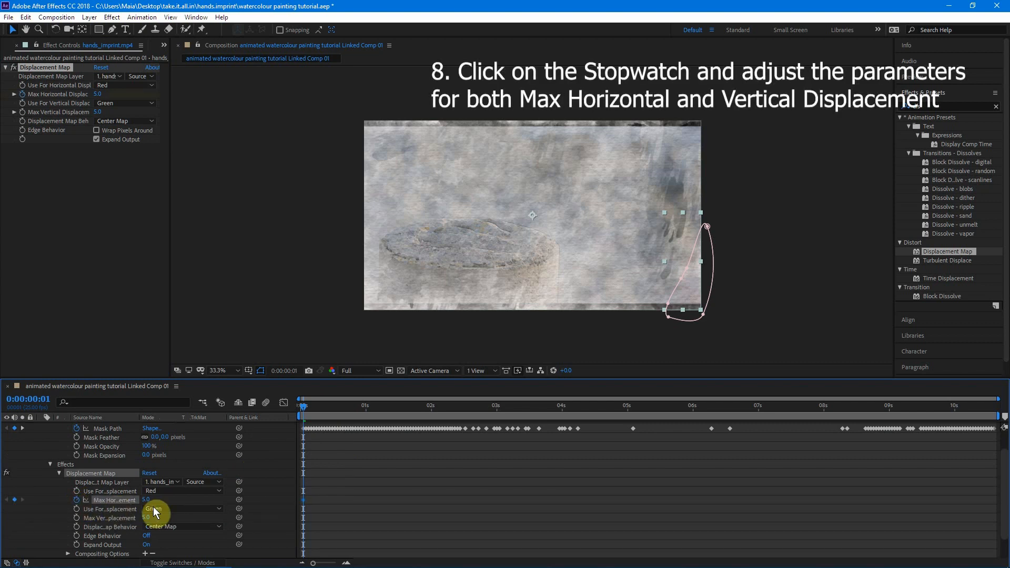
{"action": "left_click", "coordinate": [74, 519]}
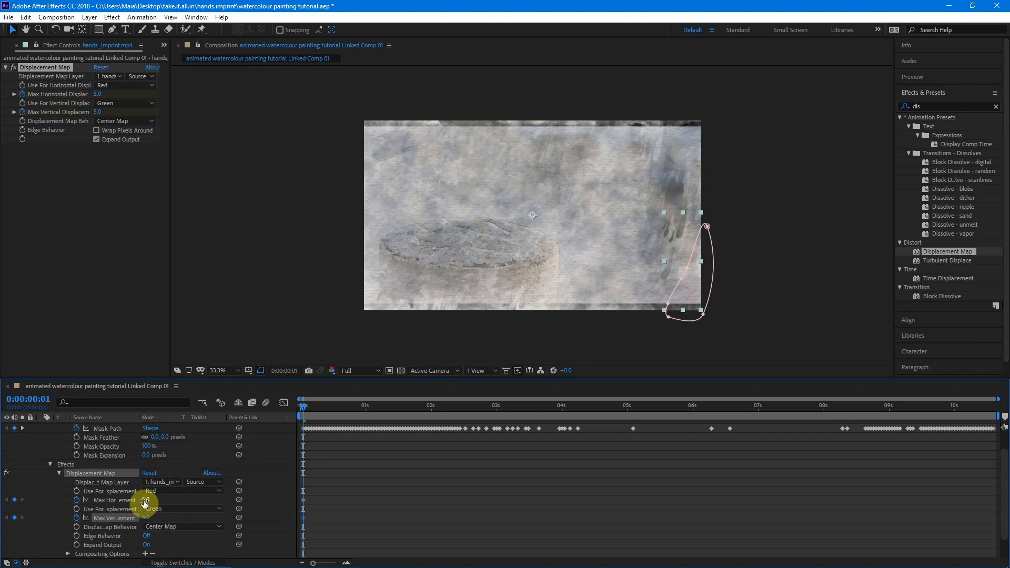
{"action": "mouse_move", "coordinate": [144, 504]}
{"action": "left_mouse_down"}
{"action": "mouse_move", "coordinate": [182, 503]}
{"action": "mouse_move", "coordinate": [164, 498]}
{"action": "left_mouse_up"}
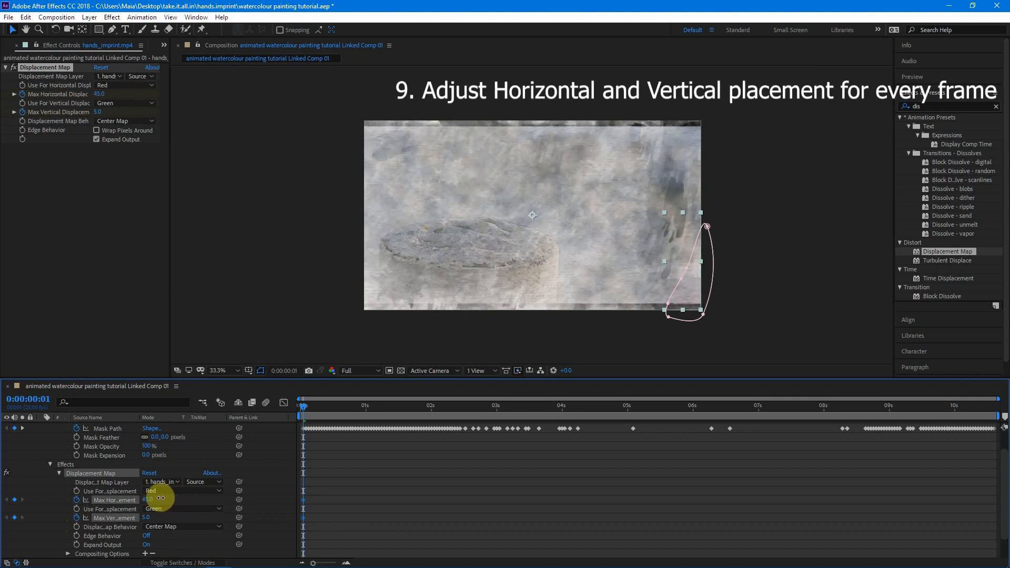
{"action": "left_click_drag", "start_coordinate": [153, 499], "coordinate": [151, 500]}
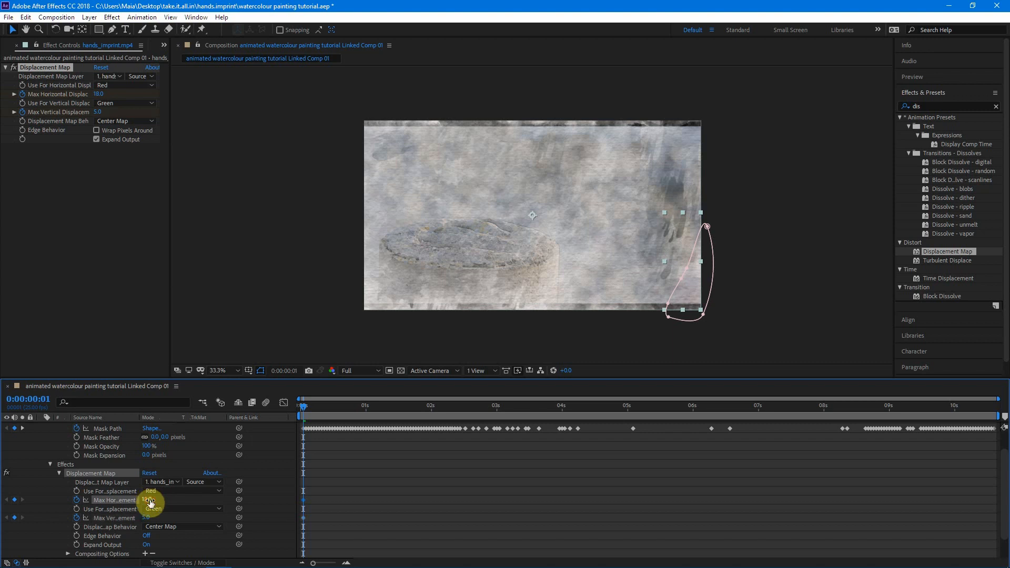
- At 0:00:00:02, keyframe Max Horizontal Displacement at -12 and Max Vertical Displacement at -1, and advance one frame
{"action": "key", "text": "Page_Down"}
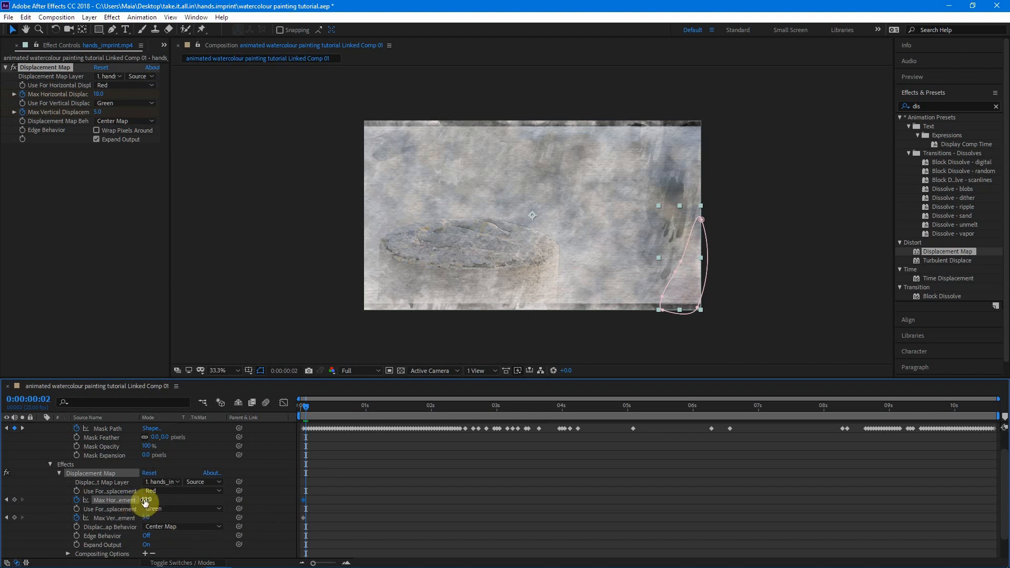
{"action": "left_click_drag", "start_coordinate": [144, 500], "coordinate": [170, 498]}
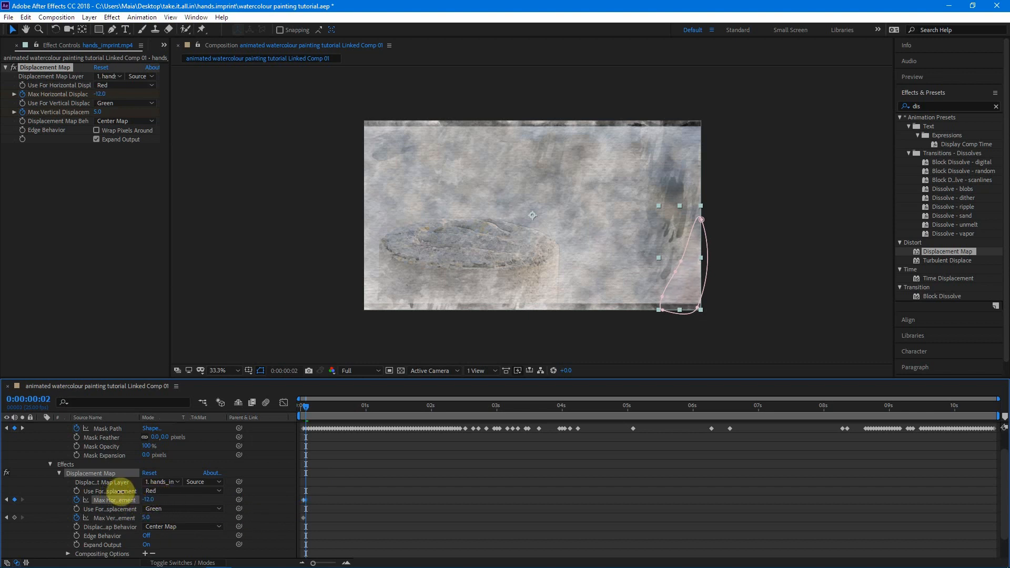
{"action": "mouse_move", "coordinate": [143, 520]}
{"action": "left_mouse_down"}
{"action": "mouse_move", "coordinate": [158, 519]}
{"action": "mouse_move", "coordinate": [139, 518]}
{"action": "left_mouse_up"}
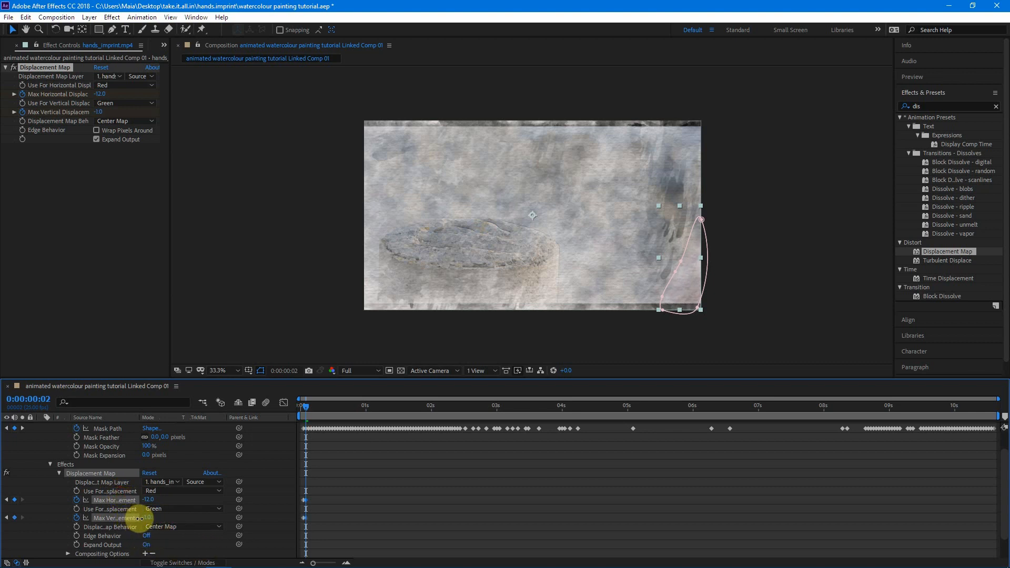
{"action": "key", "text": "Page_Down"}
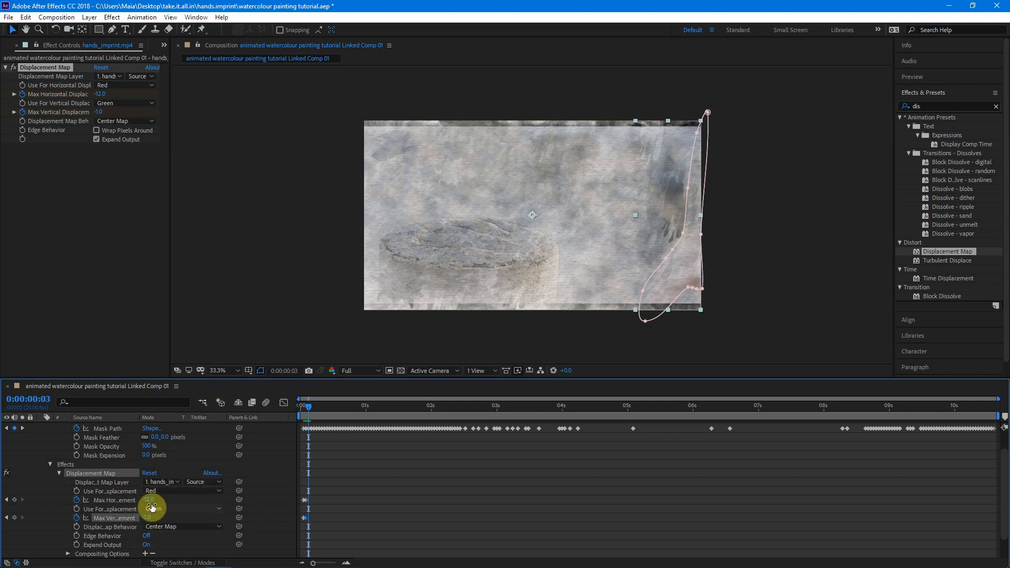
- Keyframe changing Max Vertical Displacement values on the masked hands_imprint.mp4 layer over successive early frames, starting at 0:00:00:03
{"action": "left_click_drag", "start_coordinate": [147, 518], "coordinate": [212, 508]}
{"action": "key", "text": "Page_Down"}
{"action": "mouse_move", "coordinate": [147, 518]}
{"action": "left_mouse_down"}
{"action": "mouse_move", "coordinate": [166, 515]}
{"action": "mouse_move", "coordinate": [157, 502]}
{"action": "left_mouse_up"}
{"action": "key", "text": "Page_Down"}
{"action": "left_click_drag", "start_coordinate": [150, 518], "coordinate": [188, 506]}
{"action": "key", "text": "Page_Down"}
{"action": "key", "text": "Page_Down"}
{"action": "left_click_drag", "start_coordinate": [147, 518], "coordinate": [248, 564]}
- Advance several more frames and keyframe a new Max Horizontal Displacement value for the masked arm
{"action": "key", "text": "Page_Down"}
{"action": "key", "text": "Page_Down"}
{"action": "key", "text": "Page_Down"}
{"action": "key", "text": "Page_Down"}
{"action": "key", "text": "Page_Down"}
{"action": "mouse_move", "coordinate": [149, 500]}
{"action": "left_mouse_down"}
{"action": "mouse_move", "coordinate": [169, 493]}
{"action": "mouse_move", "coordinate": [193, 506]}
{"action": "mouse_move", "coordinate": [151, 519]}
{"action": "mouse_move", "coordinate": [164, 518]}
{"action": "mouse_move", "coordinate": [140, 501]}
{"action": "mouse_move", "coordinate": [163, 517]}
{"action": "mouse_move", "coordinate": [228, 493]}
{"action": "mouse_move", "coordinate": [189, 484]}
{"action": "mouse_move", "coordinate": [153, 501]}
{"action": "mouse_move", "coordinate": [158, 517]}
{"action": "mouse_move", "coordinate": [152, 501]}
{"action": "left_mouse_up"}
- Continue frame by frame along the timeline, keyframing a new Max Vertical Displacement and, a few frames further on, a new Max Horizontal Displacement
{"action": "key", "text": "Page_Down"}
{"action": "key", "text": "Page_Down"}
{"action": "key", "text": "Page_Down"}
{"action": "key", "text": "Page_Down"}
{"action": "key", "text": "Page_Down"}
{"action": "key", "text": "Page_Down"}
{"action": "key", "text": "Page_Down"}
{"action": "key", "text": "Page_Down"}
{"action": "key", "text": "Page_Down"}
{"action": "key", "text": "Page_Down"}
{"action": "key", "text": "Page_Down"}
{"action": "key", "text": "Page_Down"}
{"action": "key", "text": "Page_Down"}
{"action": "key", "text": "Page_Down"}
{"action": "key", "text": "Page_Down"}
{"action": "key", "text": "Page_Down"}
{"action": "key", "text": "Page_Down"}
{"action": "key", "text": "Page_Down"}
{"action": "key", "text": "Page_Down"}
{"action": "key", "text": "Page_Down"}
{"action": "key", "text": "Page_Down"}
{"action": "key", "text": "Page_Down"}
{"action": "key", "text": "Page_Down"}
{"action": "key", "text": "Page_Down"}
{"action": "key", "text": "Page_Down"}
{"action": "key", "text": "Page_Down"}
{"action": "key", "text": "Page_Down"}
{"action": "key", "text": "Page_Down"}
{"action": "key", "text": "Page_Down"}
{"action": "key", "text": "Page_Down"}
{"action": "key", "text": "Page_Down"}
{"action": "key", "text": "Page_Down"}
{"action": "key", "text": "Page_Down"}
{"action": "key", "text": "Page_Down"}
{"action": "key", "text": "Page_Down"}
{"action": "key", "text": "Page_Down"}
{"action": "key", "text": "Page_Down"}
{"action": "key", "text": "Page_Down"}
{"action": "key", "text": "Page_Down"}
{"action": "key", "text": "Page_Down"}
{"action": "key", "text": "Page_Down"}
{"action": "key", "text": "Page_Down"}
{"action": "key", "text": "Page_Down"}
{"action": "key", "text": "Page_Down"}
{"action": "key", "text": "Page_Down"}
{"action": "key", "text": "Page_Down"}
{"action": "key", "text": "Page_Down"}
{"action": "key", "text": "Page_Down"}
{"action": "key", "text": "Page_Down"}
{"action": "key", "text": "Page_Down"}
{"action": "key", "text": "Page_Down"}
{"action": "key", "text": "Page_Down"}
{"action": "key", "text": "Page_Down"}
{"action": "key", "text": "Page_Down"}
{"action": "left_click_drag", "start_coordinate": [149, 517], "coordinate": [153, 501]}
{"action": "key", "text": "Page_Down"}
{"action": "key", "text": "Page_Down"}
{"action": "key", "text": "Page_Down"}
{"action": "key", "text": "Page_Down"}
{"action": "key", "text": "Page_Down"}
{"action": "key", "text": "Page_Down"}
{"action": "mouse_move", "coordinate": [149, 500]}
{"action": "left_mouse_down"}
{"action": "mouse_move", "coordinate": [203, 512]}
{"action": "mouse_move", "coordinate": [143, 506]}
{"action": "mouse_move", "coordinate": [153, 513]}
{"action": "mouse_move", "coordinate": [264, 500]}
{"action": "mouse_move", "coordinate": [154, 502]}
{"action": "mouse_move", "coordinate": [208, 506]}
{"action": "mouse_move", "coordinate": [167, 538]}
{"action": "mouse_move", "coordinate": [152, 518]}
{"action": "left_mouse_up"}
- Work onward through the arm's movement frame by frame, alternating new Max Horizontal and Max Vertical Displacement keyframes a few frames apart
{"action": "key", "text": "Page_Down"}
{"action": "key", "text": "Page_Down"}
{"action": "key", "text": "Page_Down"}
{"action": "key", "text": "Page_Down"}
{"action": "key", "text": "Page_Down"}
{"action": "key", "text": "Page_Down"}
{"action": "key", "text": "Page_Down"}
{"action": "key", "text": "Page_Down"}
{"action": "key", "text": "Page_Down"}
{"action": "key", "text": "Page_Down"}
{"action": "key", "text": "Page_Down"}
{"action": "key", "text": "Page_Down"}
{"action": "key", "text": "Page_Down"}
{"action": "key", "text": "Page_Down"}
{"action": "key", "text": "Page_Down"}
{"action": "key", "text": "Page_Down"}
{"action": "key", "text": "Page_Down"}
{"action": "key", "text": "Page_Down"}
{"action": "key", "text": "Page_Down"}
{"action": "key", "text": "Page_Down"}
{"action": "key", "text": "Page_Down"}
{"action": "key", "text": "Page_Down"}
{"action": "key", "text": "Page_Down"}
{"action": "key", "text": "Page_Down"}
{"action": "key", "text": "Page_Down"}
{"action": "key", "text": "Page_Down"}
{"action": "key", "text": "Page_Down"}
{"action": "key", "text": "Page_Down"}
{"action": "key", "text": "Page_Down"}
{"action": "key", "text": "Page_Down"}
{"action": "key", "text": "Page_Down"}
{"action": "key", "text": "Page_Down"}
{"action": "key", "text": "Page_Down"}
{"action": "key", "text": "Page_Down"}
{"action": "key", "text": "Page_Down"}
{"action": "key", "text": "Page_Down"}
{"action": "key", "text": "Page_Down"}
{"action": "key", "text": "Page_Down"}
{"action": "key", "text": "Page_Down"}
{"action": "key", "text": "Page_Down"}
{"action": "key", "text": "Page_Down"}
{"action": "key", "text": "Page_Down"}
{"action": "key", "text": "Page_Down"}
{"action": "key", "text": "Page_Down"}
{"action": "key", "text": "Page_Down"}
{"action": "key", "text": "Page_Down"}
{"action": "key", "text": "Page_Down"}
{"action": "key", "text": "Page_Down"}
{"action": "key", "text": "Page_Down"}
{"action": "key", "text": "Page_Down"}
{"action": "key", "text": "Page_Down"}
{"action": "key", "text": "Page_Down"}
{"action": "key", "text": "Page_Down"}
{"action": "key", "text": "Page_Down"}
{"action": "key", "text": "Page_Down"}
{"action": "key", "text": "Page_Down"}
{"action": "key", "text": "Page_Down"}
{"action": "key", "text": "Page_Down"}
{"action": "key", "text": "Page_Down"}
{"action": "key", "text": "Page_Down"}
{"action": "key", "text": "Page_Down"}
{"action": "key", "text": "Page_Down"}
{"action": "key", "text": "Page_Down"}
{"action": "key", "text": "Page_Down"}
{"action": "key", "text": "Page_Down"}
{"action": "key", "text": "Page_Down"}
{"action": "key", "text": "Page_Down"}
{"action": "key", "text": "Page_Down"}
{"action": "key", "text": "Page_Down"}
{"action": "key", "text": "Page_Down"}
{"action": "key", "text": "Page_Down"}
{"action": "key", "text": "Page_Down"}
{"action": "key", "text": "Page_Down"}
{"action": "key", "text": "Page_Down"}
{"action": "key", "text": "Page_Down"}
{"action": "key", "text": "Page_Down"}
{"action": "key", "text": "Page_Down"}
{"action": "left_click_drag", "start_coordinate": [147, 500], "coordinate": [142, 500]}
{"action": "key", "text": "Page_Down"}
{"action": "key", "text": "Page_Down"}
{"action": "key", "text": "Page_Down"}
{"action": "left_click_drag", "start_coordinate": [148, 517], "coordinate": [153, 518]}
{"action": "key", "text": "Page_Down"}
{"action": "key", "text": "Page_Down"}
{"action": "key", "text": "Page_Down"}
{"action": "mouse_move", "coordinate": [148, 500]}
{"action": "left_mouse_down"}
{"action": "mouse_move", "coordinate": [138, 501]}
{"action": "mouse_move", "coordinate": [142, 521]}
{"action": "mouse_move", "coordinate": [141, 501]}
{"action": "mouse_move", "coordinate": [158, 501]}
{"action": "mouse_move", "coordinate": [151, 518]}
{"action": "left_mouse_up"}
- Advance to the last frames of the composition and finish the displacement animation with new horizontal and vertical displacement keyframes
{"action": "key", "text": "Page_Down"}
{"action": "key", "text": "Page_Down"}
{"action": "key", "text": "Page_Down"}
{"action": "key", "text": "Page_Down"}
{"action": "key", "text": "Page_Down"}
{"action": "key", "text": "Page_Down"}
{"action": "key", "text": "Page_Down"}
{"action": "key", "text": "Page_Down"}
{"action": "key", "text": "Page_Down"}
{"action": "key", "text": "Page_Down"}
{"action": "key", "text": "Page_Down"}
{"action": "key", "text": "Page_Down"}
{"action": "key", "text": "Page_Down"}
{"action": "key", "text": "Page_Down"}
{"action": "key", "text": "Page_Down"}
{"action": "key", "text": "Page_Down"}
{"action": "key", "text": "Page_Down"}
{"action": "key", "text": "Page_Down"}
{"action": "key", "text": "Page_Down"}
{"action": "key", "text": "Page_Down"}
{"action": "key", "text": "Page_Down"}
{"action": "key", "text": "Page_Down"}
{"action": "key", "text": "Page_Down"}
{"action": "key", "text": "Page_Down"}
{"action": "key", "text": "Page_Down"}
{"action": "key", "text": "Page_Down"}
{"action": "key", "text": "Page_Down"}
{"action": "key", "text": "Page_Down"}
{"action": "key", "text": "Page_Down"}
{"action": "key", "text": "Page_Down"}
{"action": "key", "text": "Page_Down"}
{"action": "key", "text": "Page_Down"}
{"action": "key", "text": "Page_Down"}
{"action": "left_click_drag", "start_coordinate": [148, 500], "coordinate": [137, 500]}
{"action": "key", "text": "Page_Down"}
{"action": "left_click_drag", "start_coordinate": [147, 518], "coordinate": [152, 518]}
- Save the project and scrub the playhead back from the end of the timeline to around 0:00:08:11
{"action": "key", "text": "ctrl+s"}
{"action": "left_click_drag", "start_coordinate": [995, 405], "coordinate": [833, 419]}
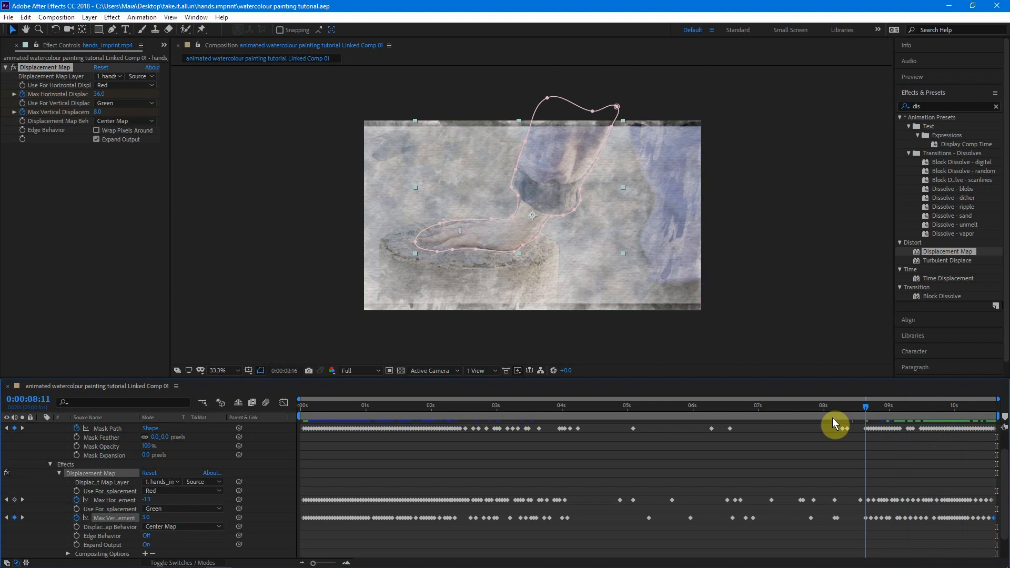
- Switch to Premiere Pro and play the hands_imprint sequence in an enlarged program monitor
{"action": "left_click_drag", "start_coordinate": [717, 406], "coordinate": [950, 471]}
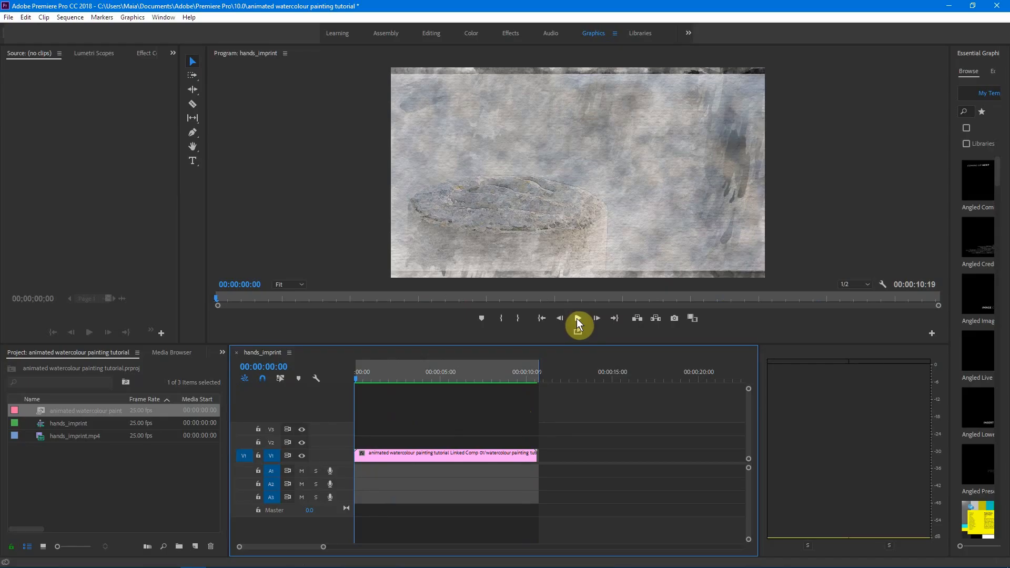
{"action": "key", "text": "grave"}
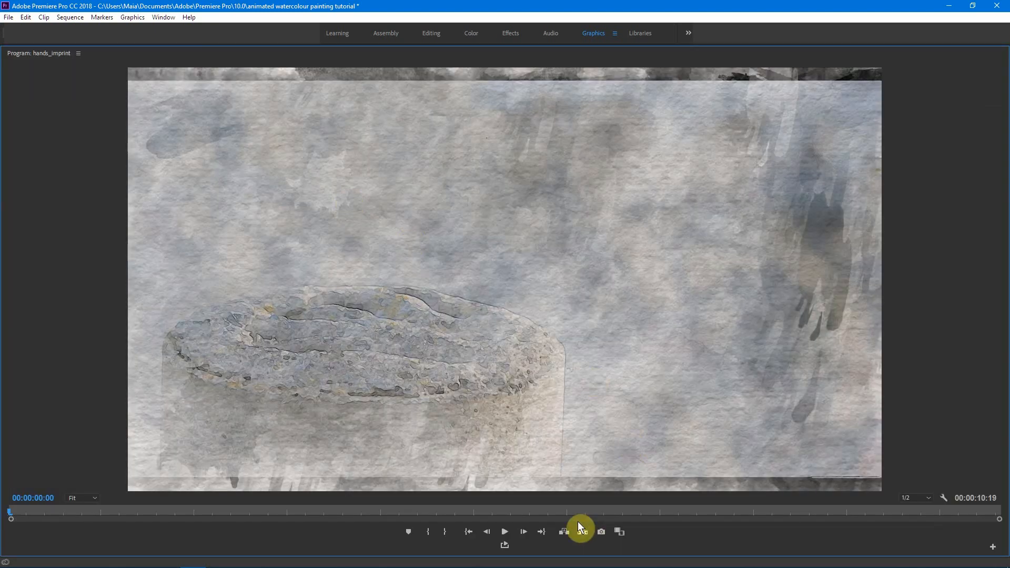
{"action": "left_click", "coordinate": [505, 533]}
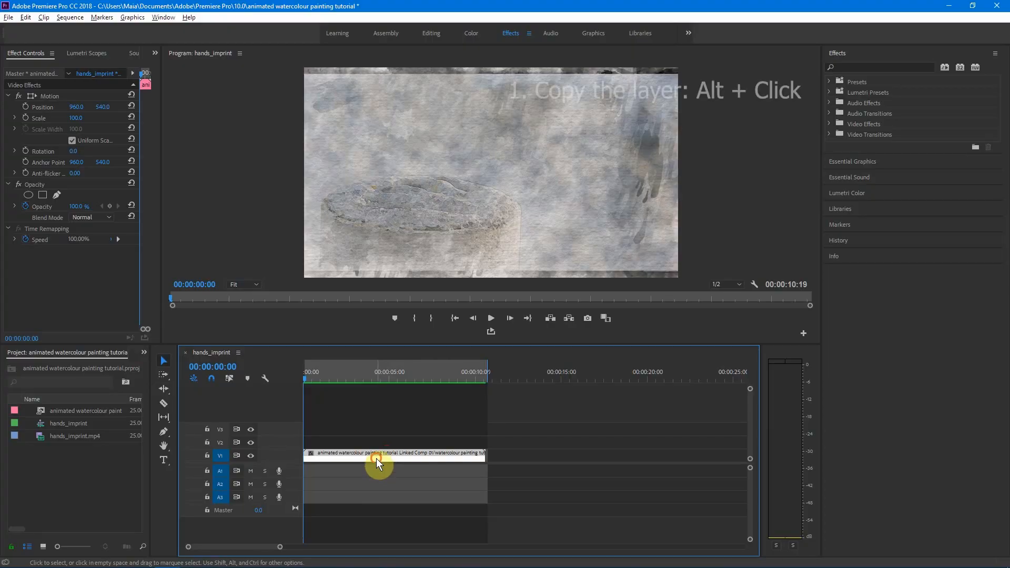
- Duplicate the linked composition clip onto V2 and apply Posterize Time to the V1 clip with a frame rate of 12
{"action": "left_click_drag", "start_coordinate": [377, 459], "coordinate": [380, 448]}
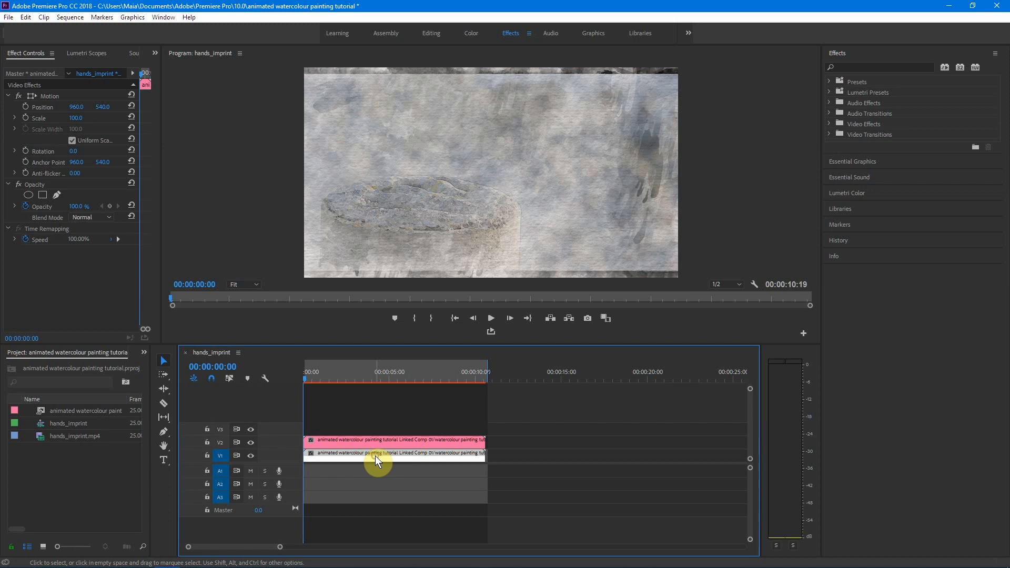
{"action": "left_click", "coordinate": [872, 69]}
{"action": "type", "text": "posterize"}
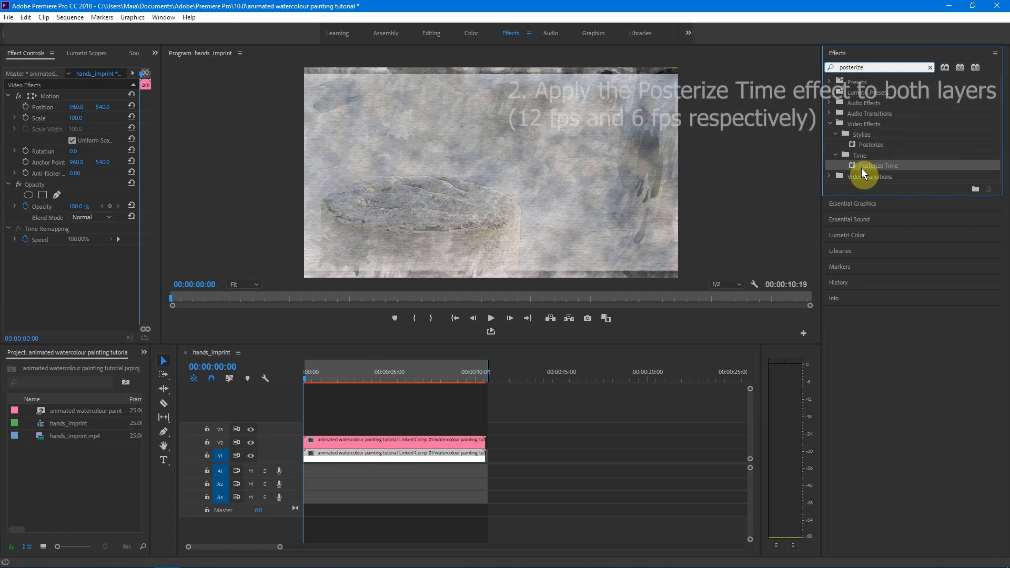
{"action": "left_click_drag", "start_coordinate": [865, 169], "coordinate": [398, 456]}
{"action": "left_click", "coordinate": [73, 273]}
{"action": "left_click", "coordinate": [71, 273]}
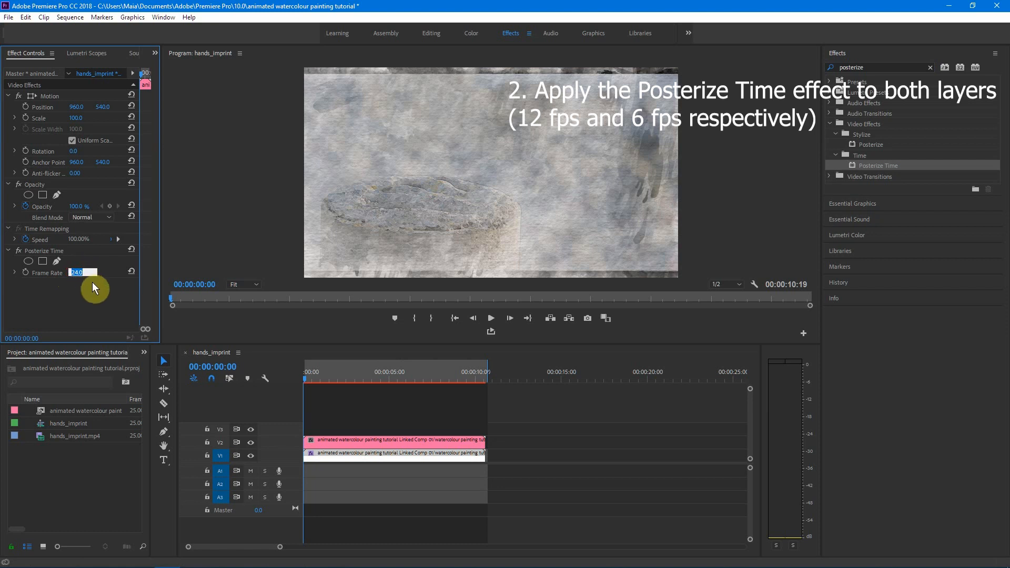
- Apply Posterize Time with a frame rate of 6 to the V2 clip and set its blend mode to Darken
{"action": "left_click", "coordinate": [416, 441]}
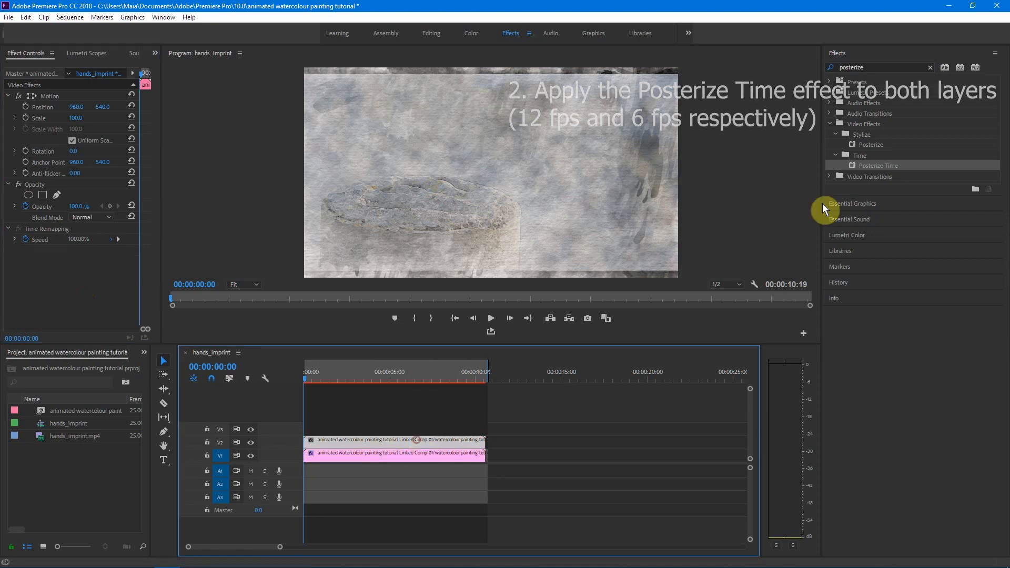
{"action": "left_click_drag", "start_coordinate": [853, 170], "coordinate": [372, 439]}
{"action": "left_click", "coordinate": [84, 272]}
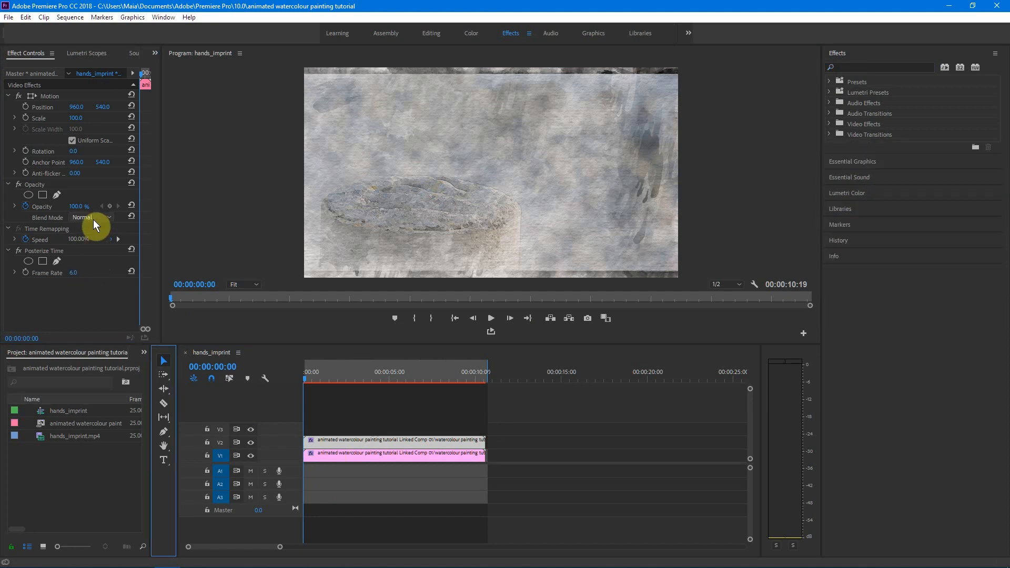
{"action": "left_click", "coordinate": [93, 219]}
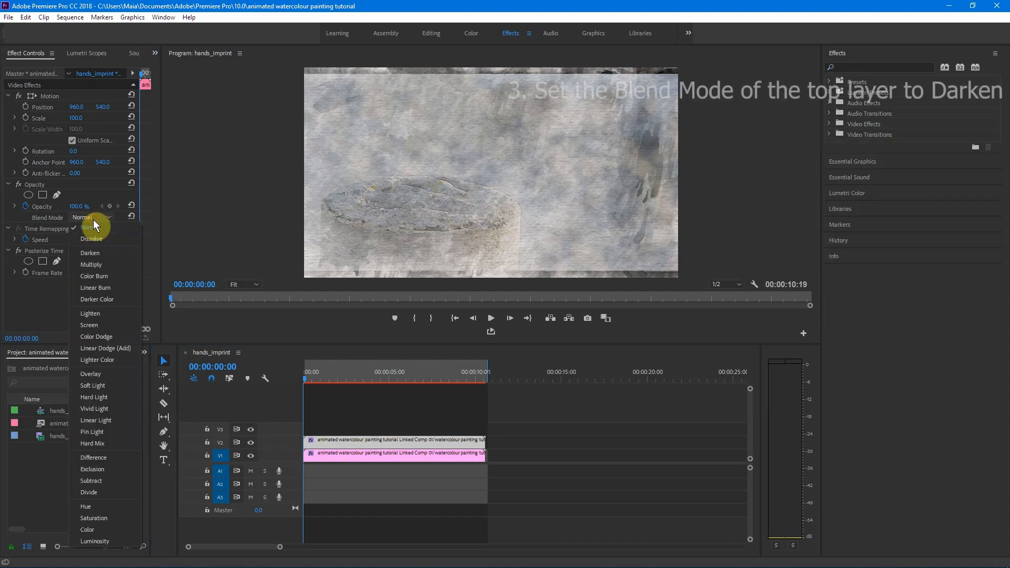
{"action": "left_click", "coordinate": [95, 255]}
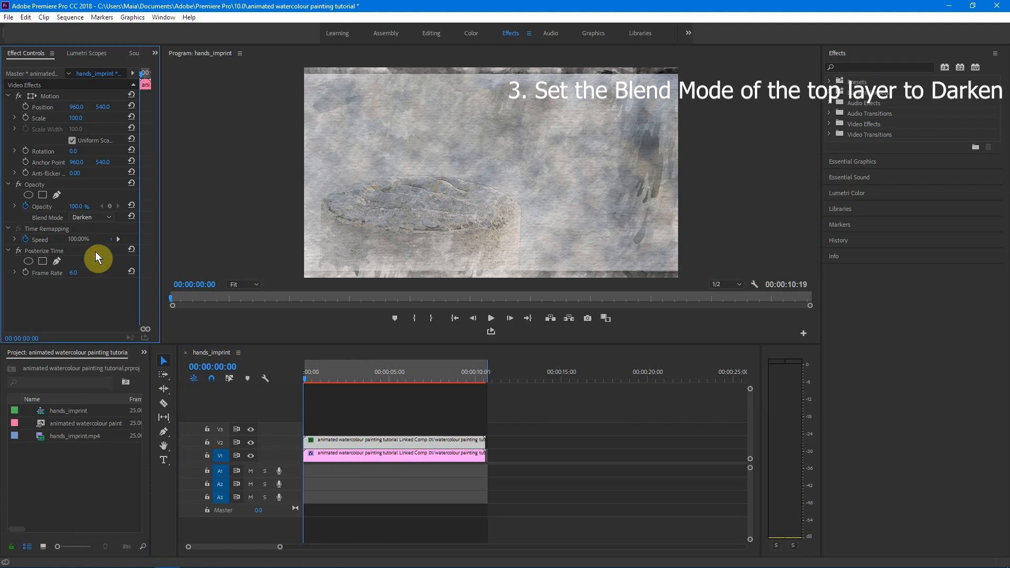
- Pull the out point back to the clips' end for a 00:00:10:16 range and render the sequence from in to out
{"action": "left_click_drag", "start_coordinate": [489, 364], "coordinate": [486, 364]}
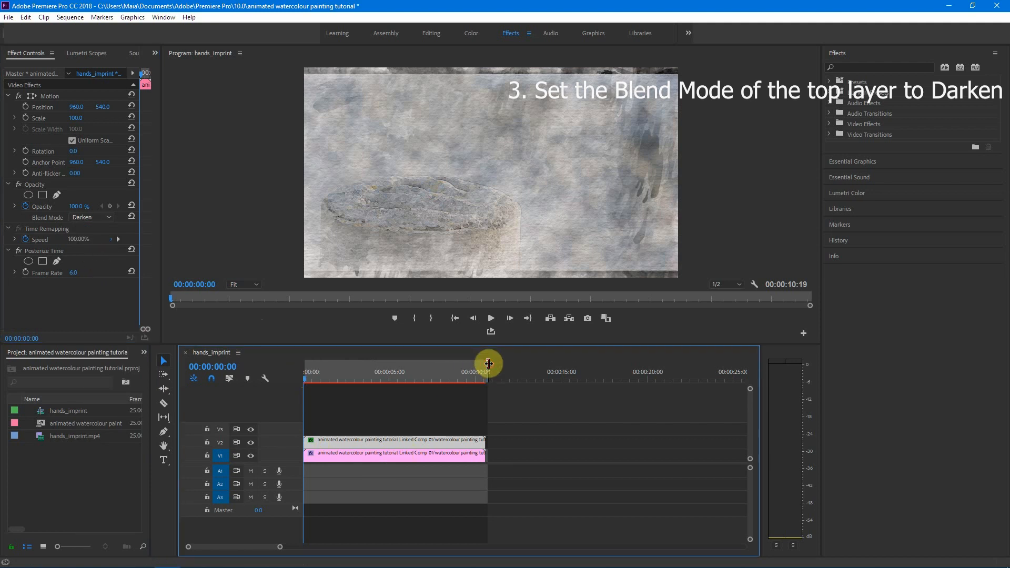
{"action": "left_click", "coordinate": [67, 17]}
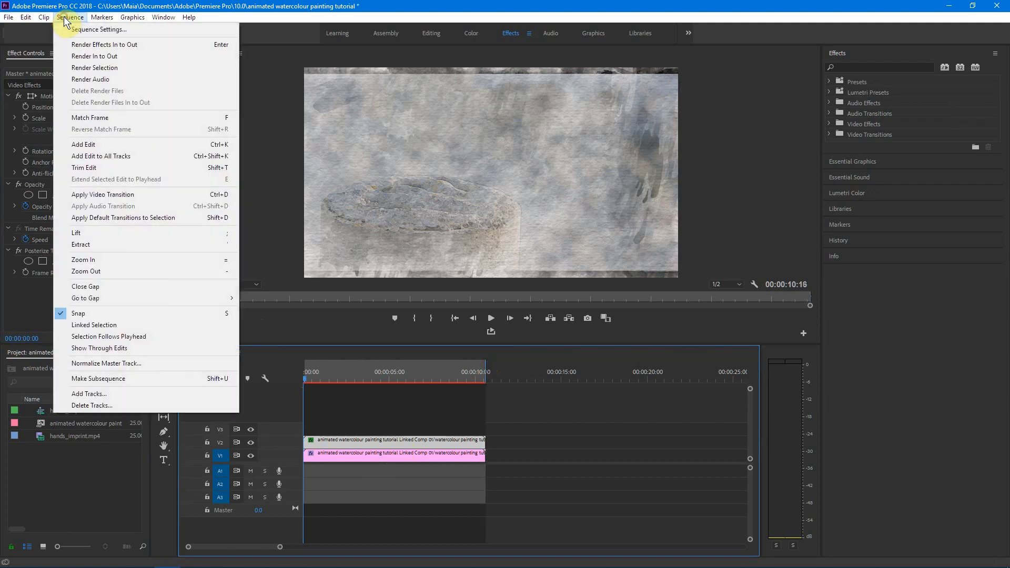
{"action": "left_click", "coordinate": [79, 59]}
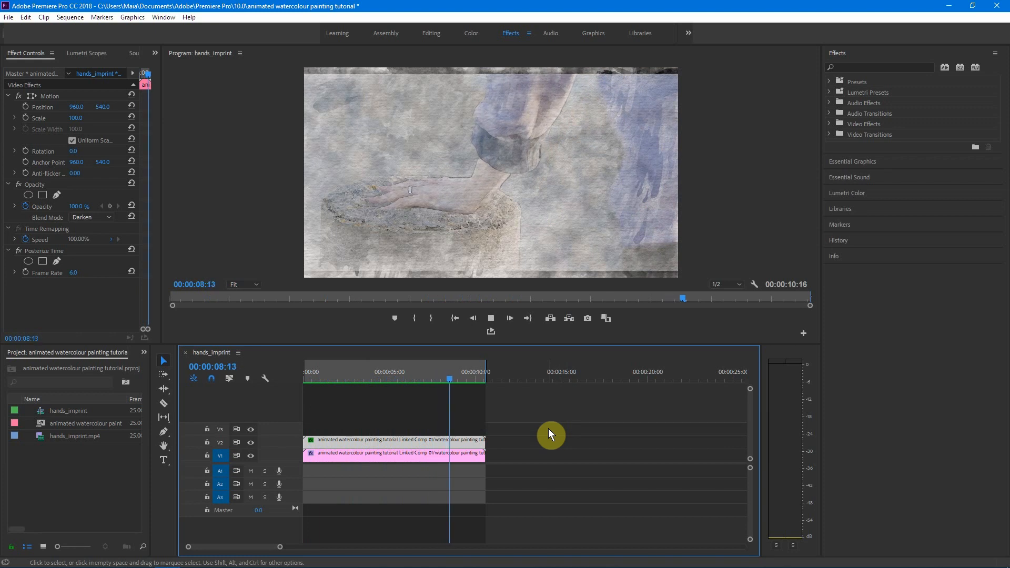
- Nest both clips as hands_imprint and set the nested clip's scale to 107 and its horizontal position to 986
{"action": "left_click_drag", "start_coordinate": [486, 378], "coordinate": [412, 443]}
{"action": "right_click", "coordinate": [412, 443]}
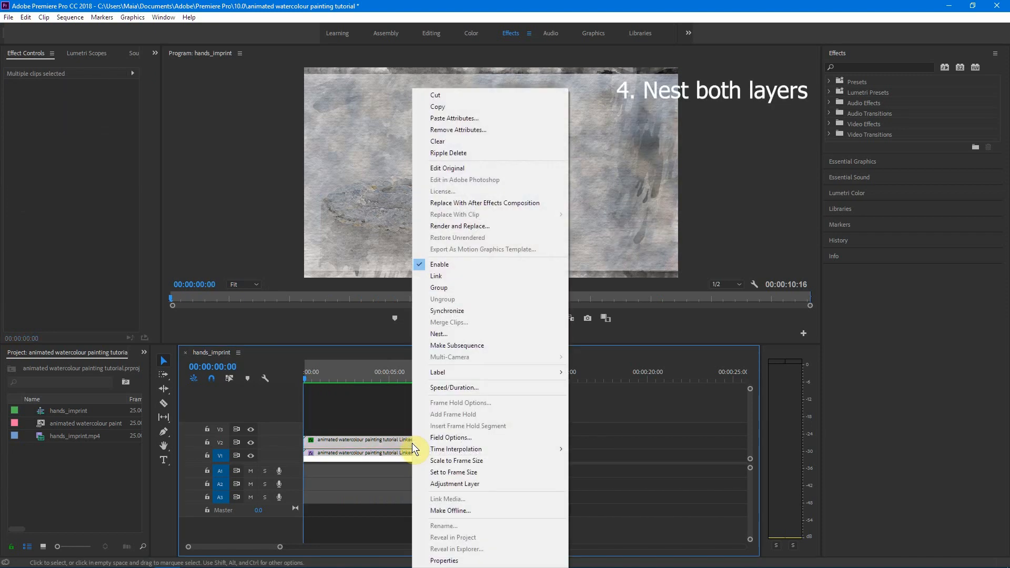
{"action": "left_click", "coordinate": [445, 334]}
{"action": "key", "text": "ctrl+v"}
{"action": "left_click", "coordinate": [504, 293]}
{"action": "left_click", "coordinate": [371, 454]}
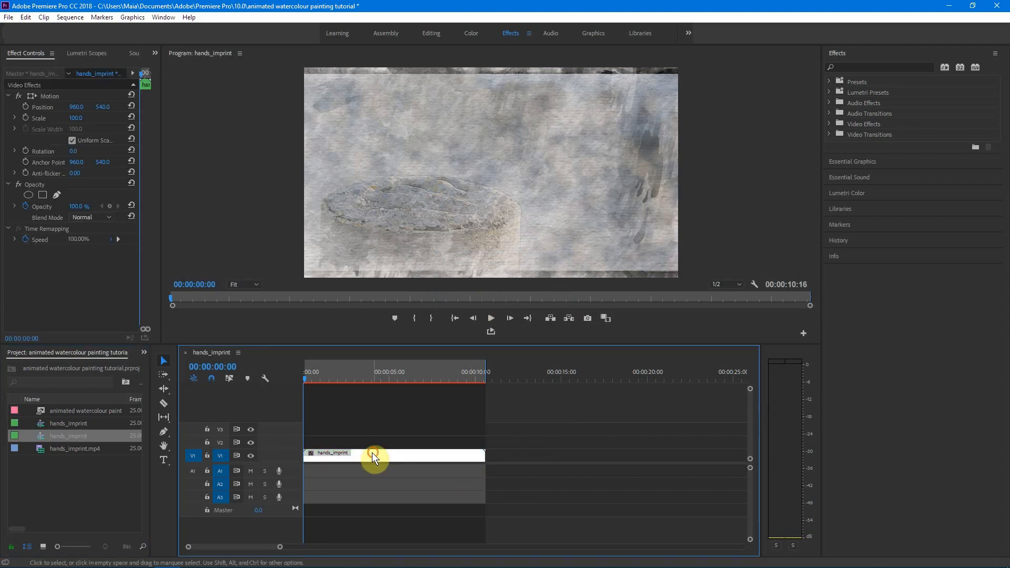
{"action": "left_click_drag", "start_coordinate": [74, 119], "coordinate": [87, 109]}
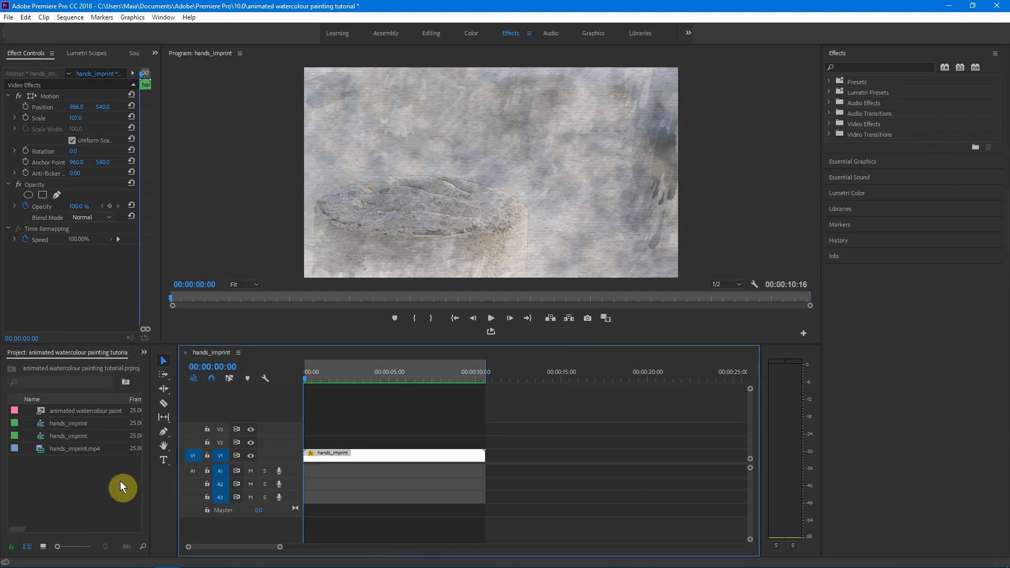
- Create an adjustment layer with the default video settings and rename it Vignette
{"action": "left_click_drag", "start_coordinate": [150, 463], "coordinate": [203, 471]}
{"action": "left_click", "coordinate": [175, 546]}
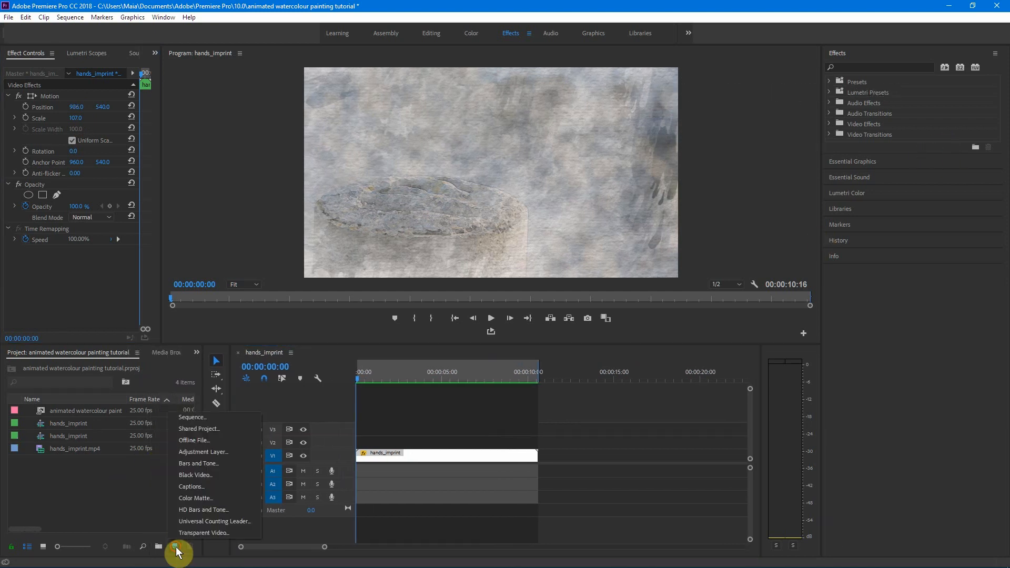
{"action": "left_click", "coordinate": [206, 452]}
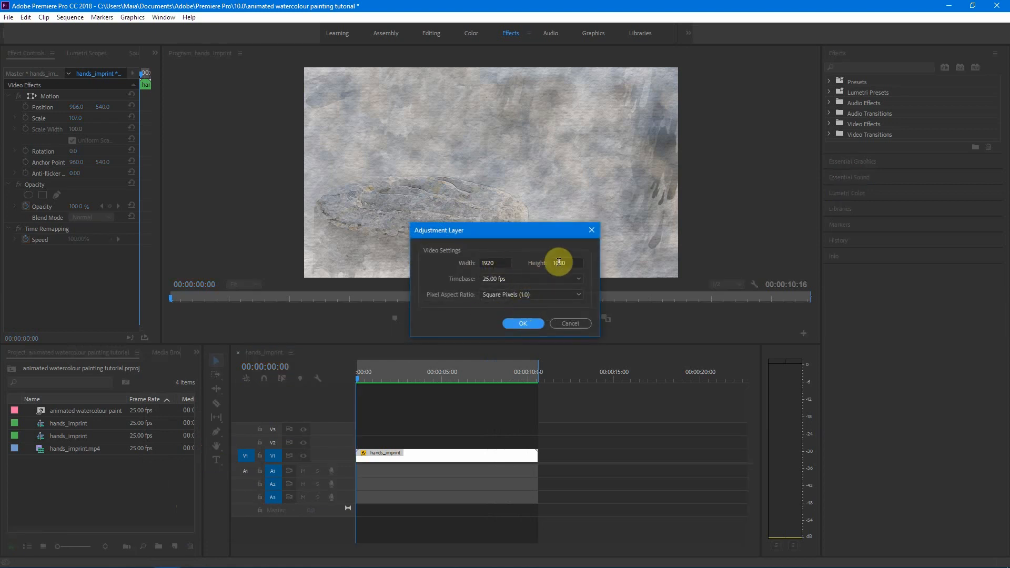
{"action": "left_click", "coordinate": [529, 325]}
{"action": "left_click", "coordinate": [61, 411]}
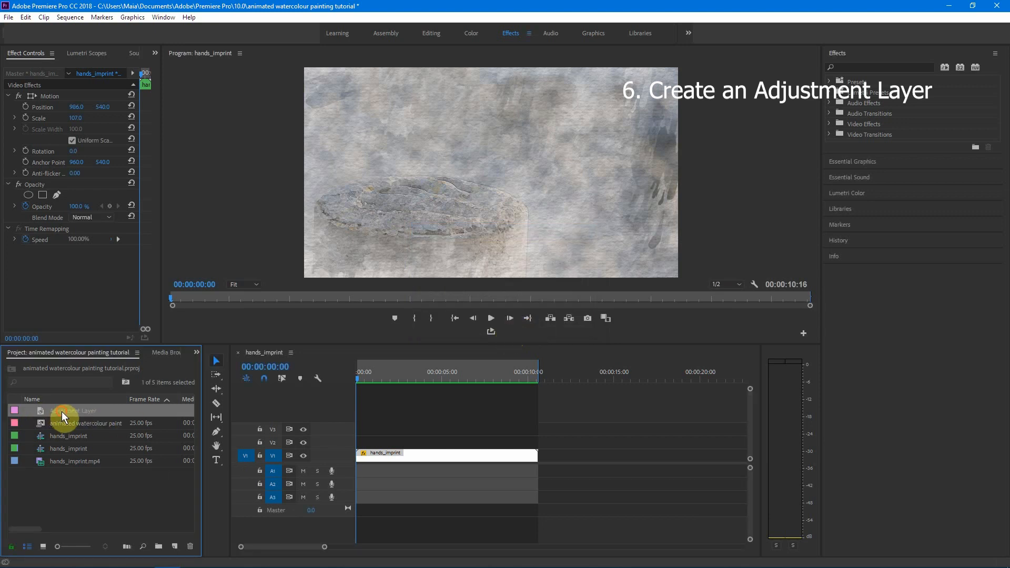
{"action": "type", "text": "Vignette"}
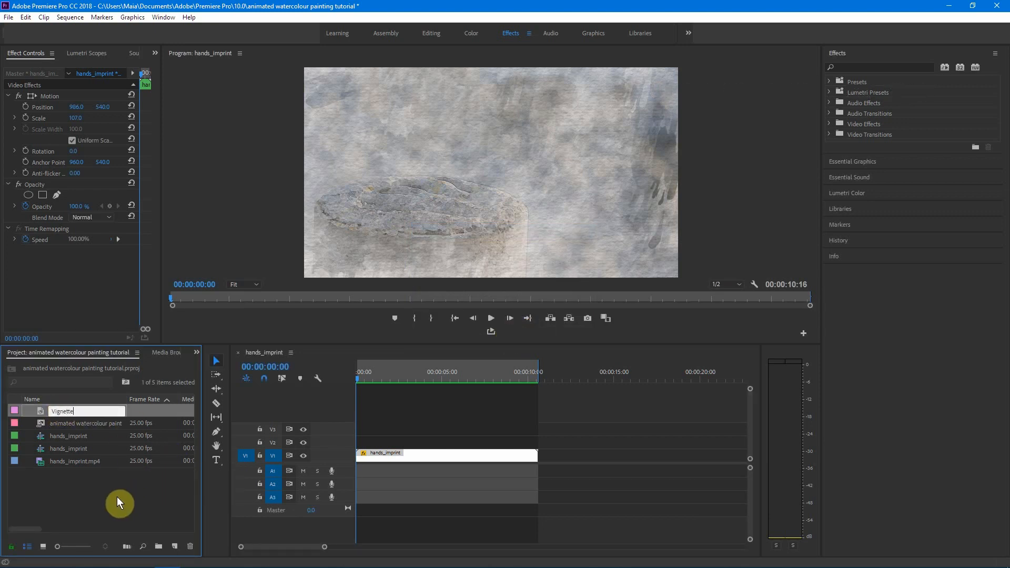
{"action": "key", "text": "Return"}
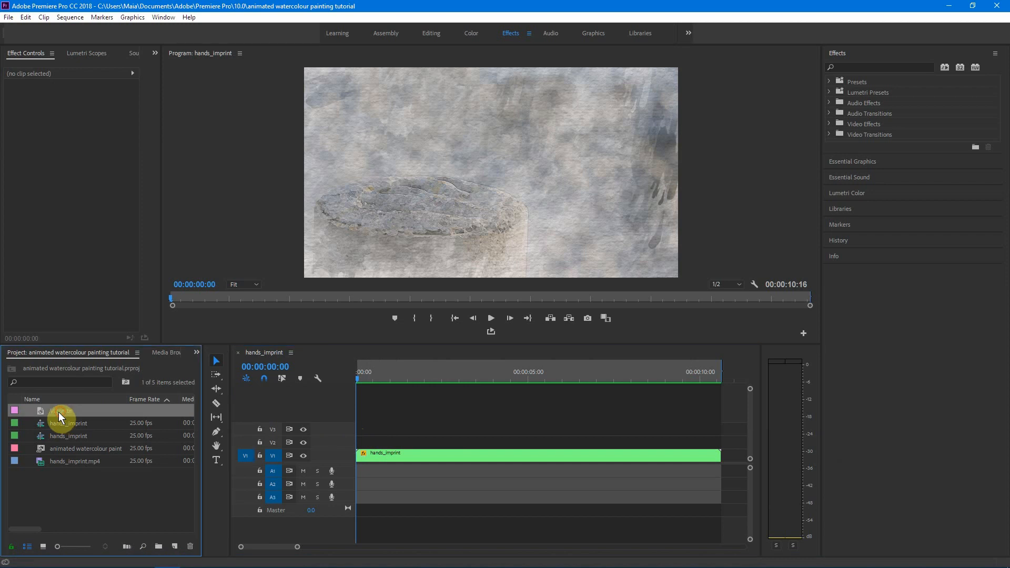
- Place the Vignette adjustment layer on V3 over the full length of the nested clip and apply Gaussian Blur to it
{"action": "left_click_drag", "start_coordinate": [55, 409], "coordinate": [722, 446]}
{"action": "mouse_move", "coordinate": [546, 448]}
{"action": "left_mouse_down"}
{"action": "mouse_move", "coordinate": [542, 427]}
{"action": "mouse_move", "coordinate": [537, 433]}
{"action": "left_mouse_up"}
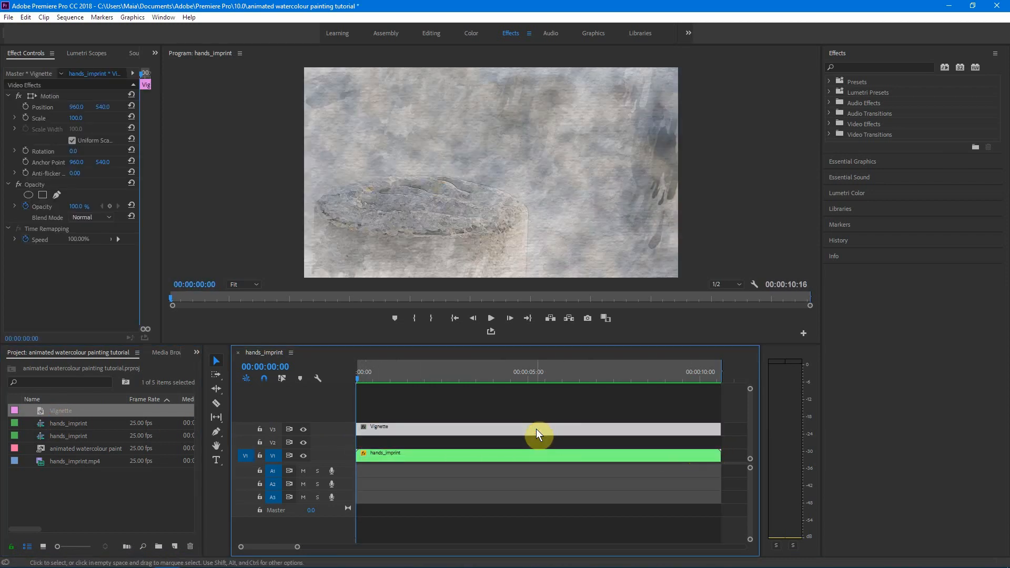
{"action": "left_click", "coordinate": [853, 64]}
{"action": "type", "text": "blur"}
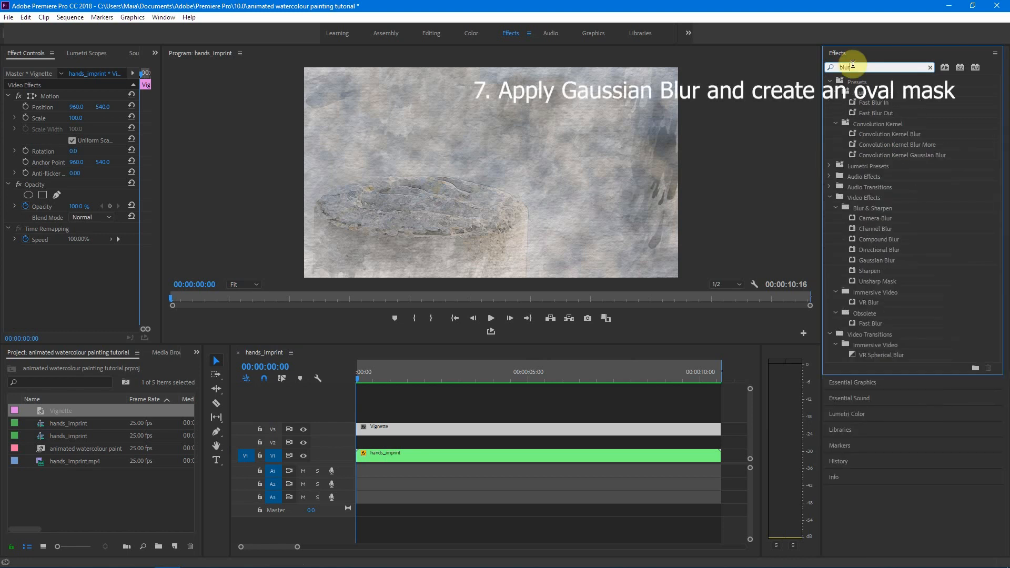
{"action": "left_click", "coordinate": [869, 261]}
{"action": "left_click_drag", "start_coordinate": [869, 264], "coordinate": [463, 430]}
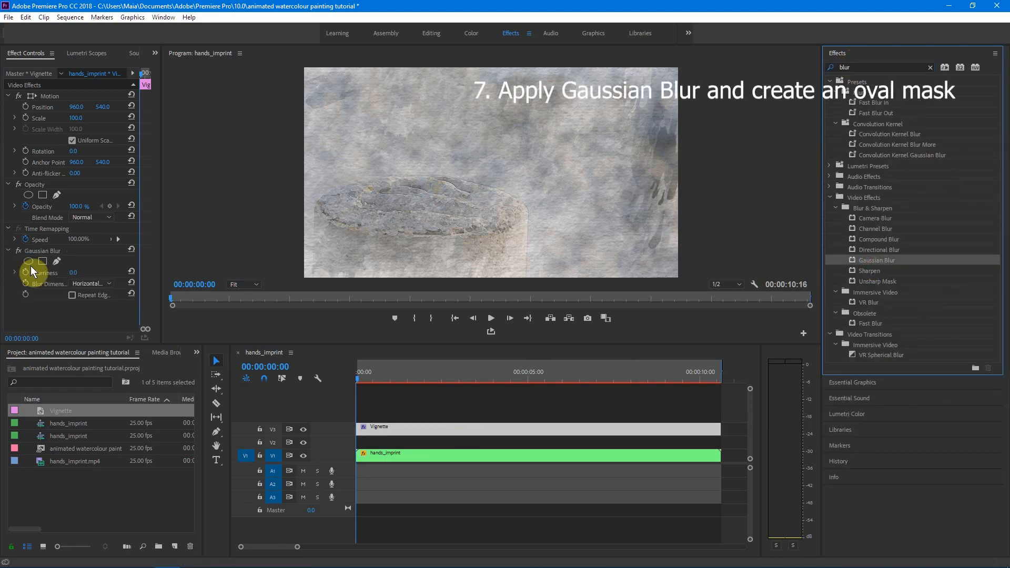
- Add an elliptical mask to the Gaussian Blur and stretch it horizontally and vertically until it nearly fills the frame
{"action": "left_click", "coordinate": [27, 268]}
{"action": "left_click_drag", "start_coordinate": [542, 173], "coordinate": [651, 172]}
{"action": "left_click_drag", "start_coordinate": [444, 173], "coordinate": [327, 173]}
{"action": "left_click_drag", "start_coordinate": [488, 120], "coordinate": [490, 85]}
{"action": "left_click_drag", "start_coordinate": [489, 225], "coordinate": [488, 263]}
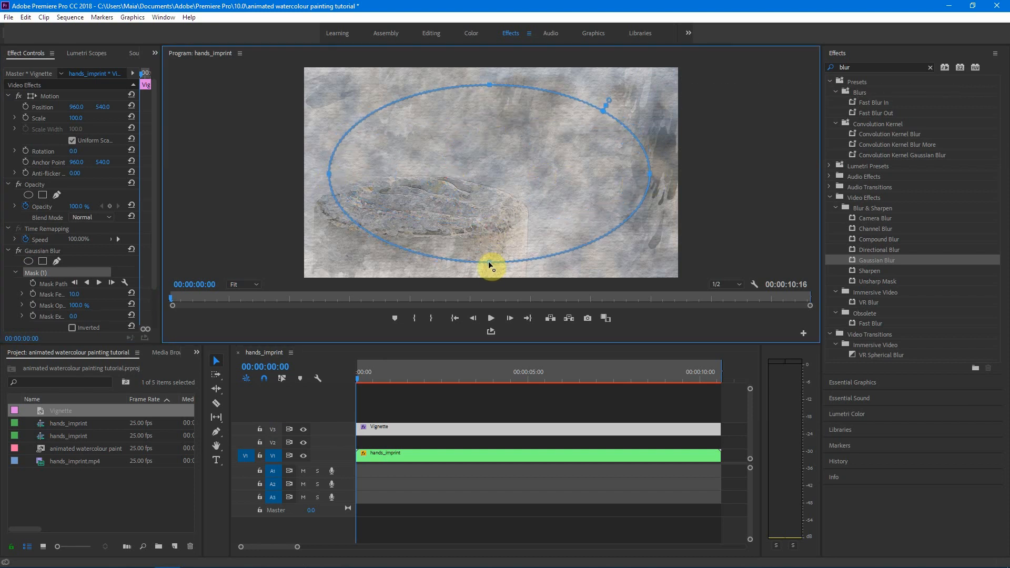
- Set the mask feather to about 336 and expansion to 98, invert the mask, set blurriness to 42 and repeat edge pixels
{"action": "left_click_drag", "start_coordinate": [73, 296], "coordinate": [336, 296]}
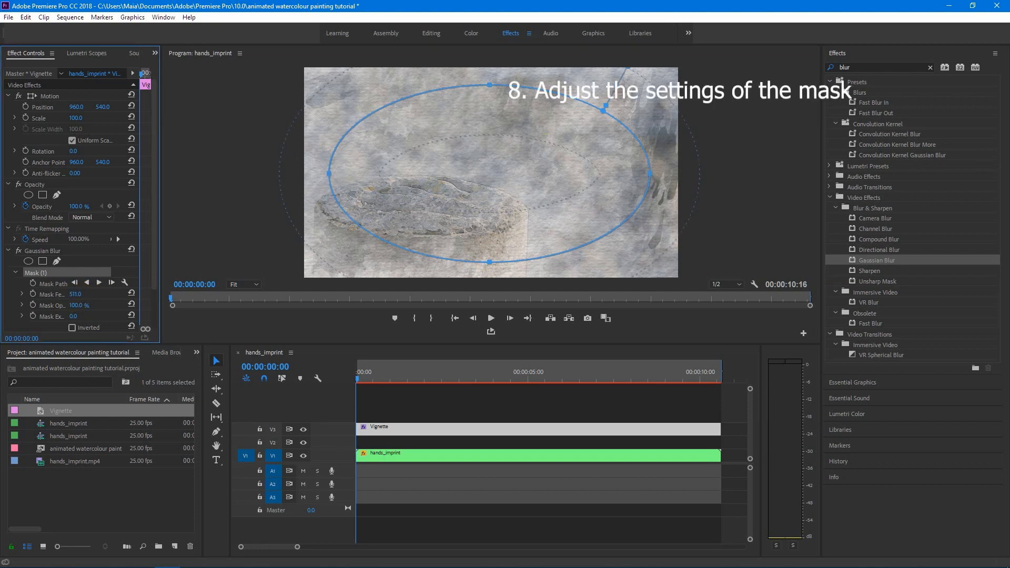
{"action": "left_click_drag", "start_coordinate": [73, 316], "coordinate": [101, 271]}
{"action": "scroll", "coordinate": [74, 287], "scroll_direction": "down", "scroll_amount": 2}
{"action": "left_click", "coordinate": [72, 282]}
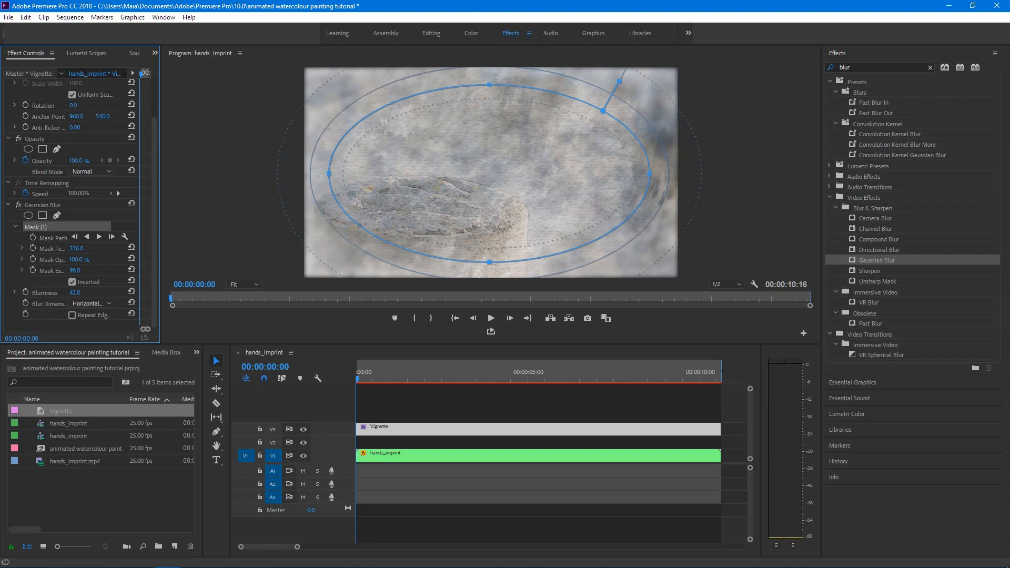
{"action": "left_click", "coordinate": [73, 314]}
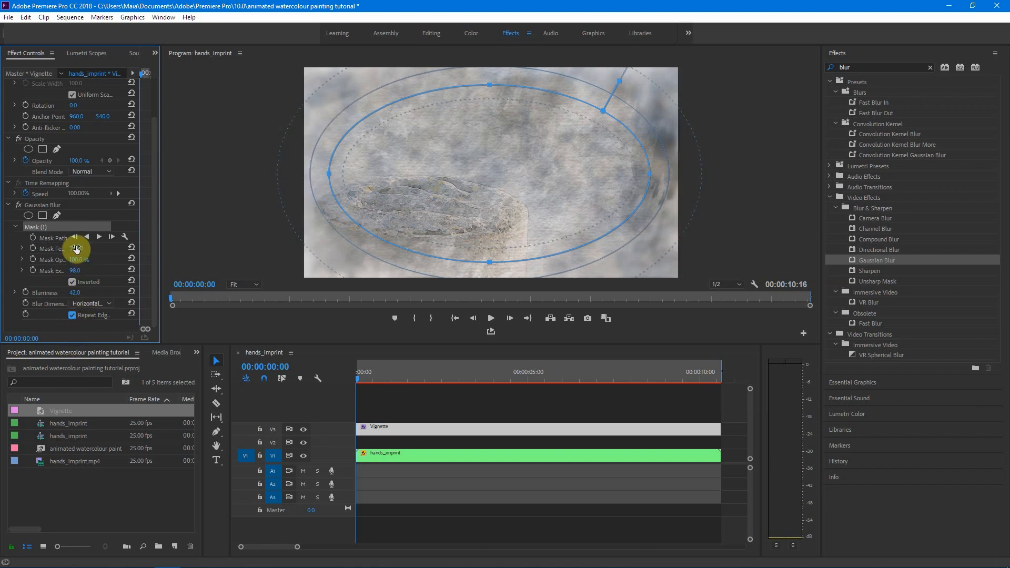
{"action": "left_click_drag", "start_coordinate": [77, 248], "coordinate": [77, 249]}
{"action": "left_click", "coordinate": [390, 412]}
- Import the 35mm Course Grain 01 clip from the RS3006_Emulsion_35mm_Course_Grain_01 folder in Emulsion
{"action": "left_click", "coordinate": [51, 485]}
{"action": "double_click", "coordinate": [52, 485]}
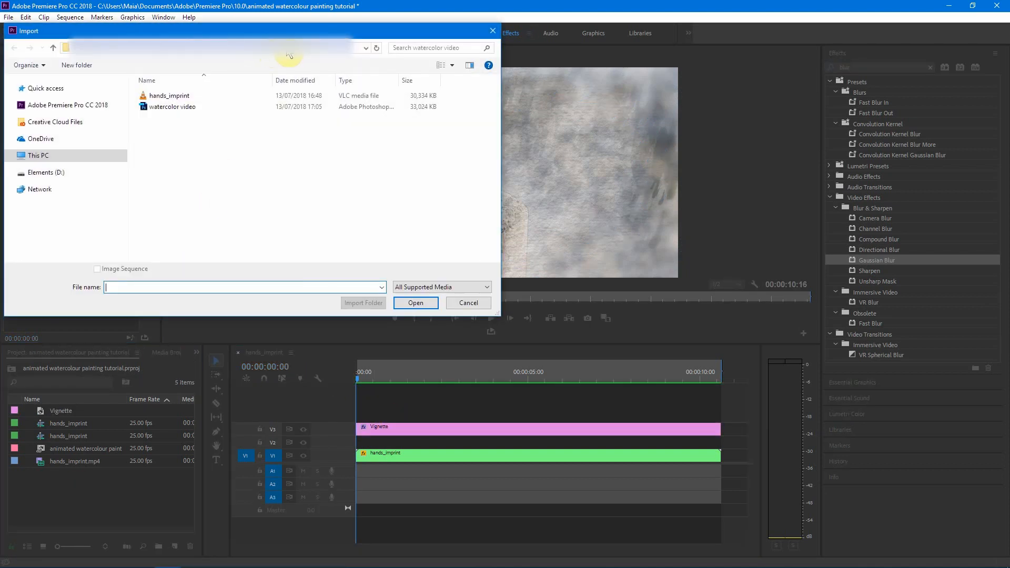
{"action": "left_click", "coordinate": [290, 50]}
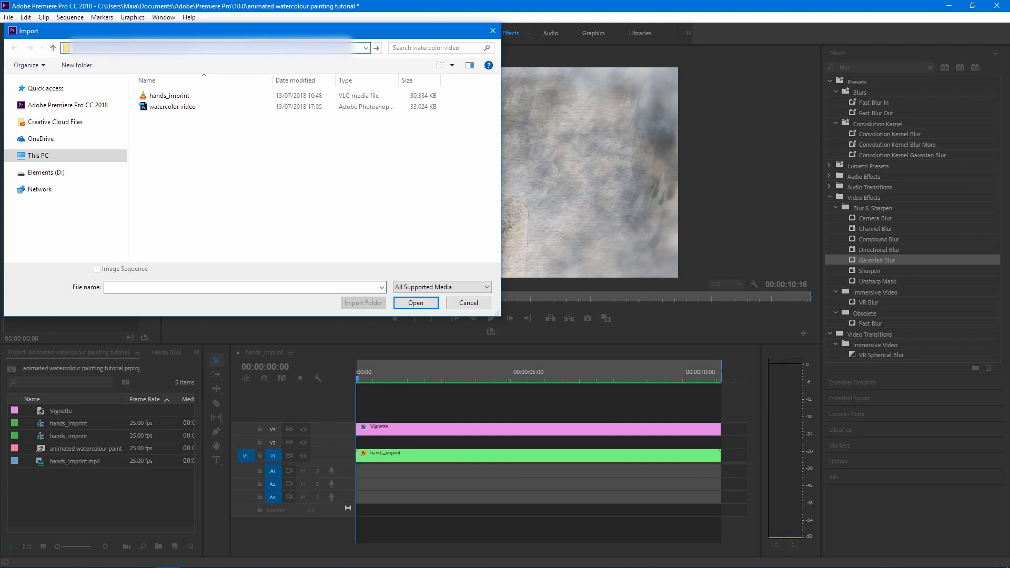
{"action": "left_click", "coordinate": [416, 303]}
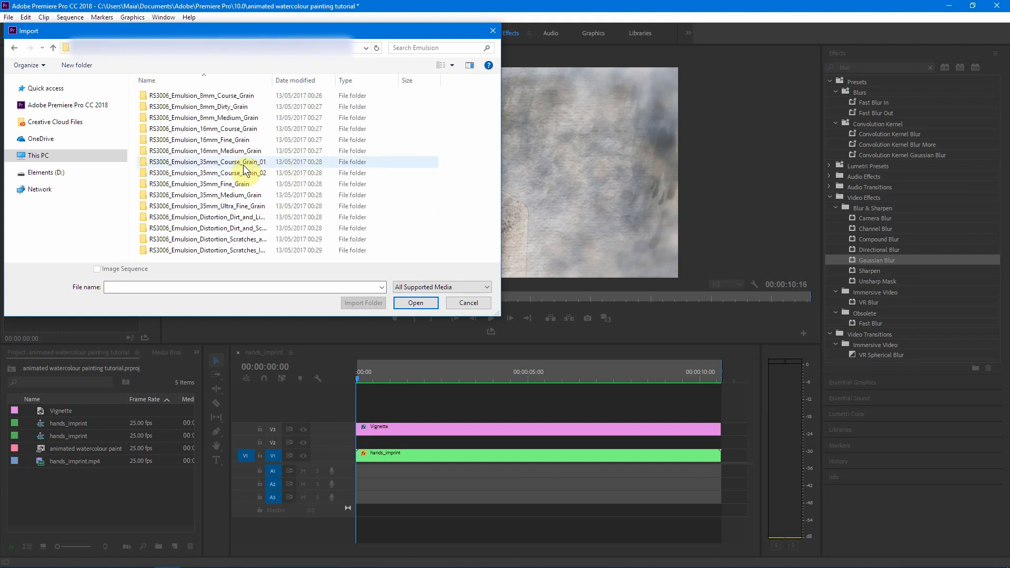
{"action": "double_click", "coordinate": [228, 163]}
{"action": "left_click", "coordinate": [222, 132]}
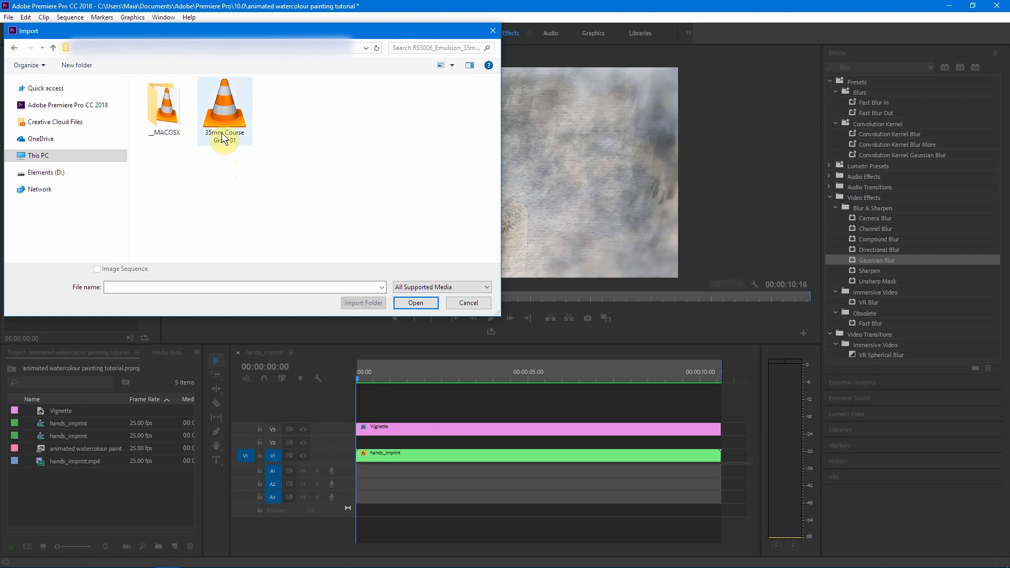
{"action": "left_click", "coordinate": [422, 304]}
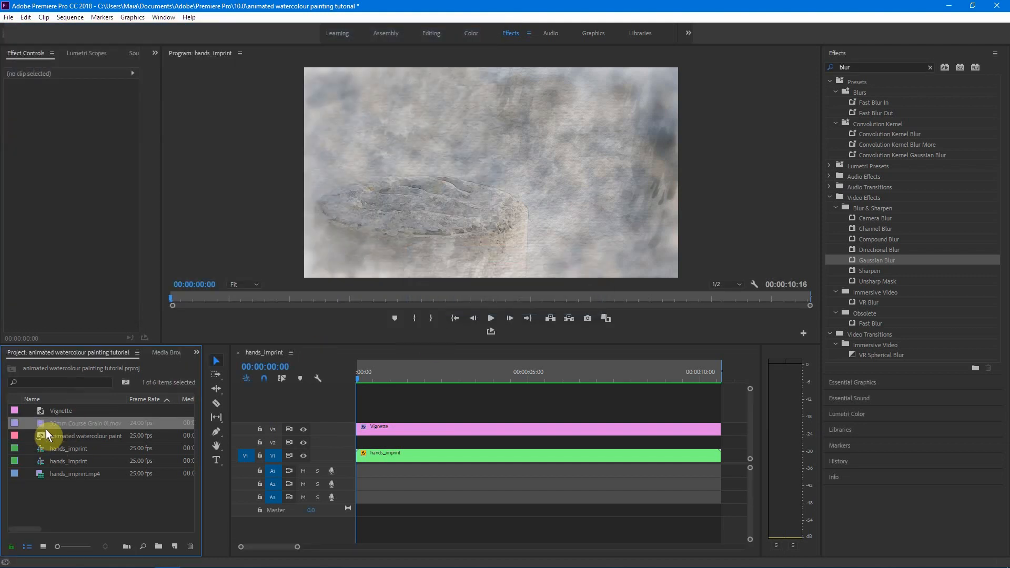
- Place the 35mm Course Grain 01 clip on V4 above Vignette and trim its end to match the clips below
{"action": "left_click_drag", "start_coordinate": [37, 425], "coordinate": [351, 414]}
{"action": "key", "text": "minus"}
{"action": "left_click_drag", "start_coordinate": [613, 413], "coordinate": [537, 413]}
- Set the scale of the 35mm Course Grain 01 clip to 50 and its blend mode to Overlay
{"action": "left_click", "coordinate": [429, 417]}
{"action": "left_click_drag", "start_coordinate": [76, 118], "coordinate": [50, 118]}
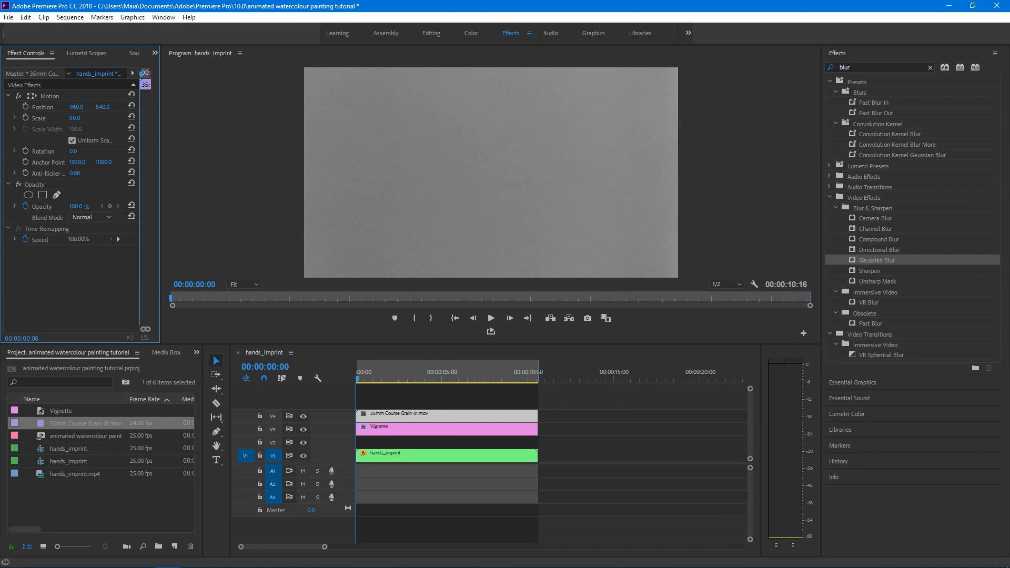
{"action": "left_click", "coordinate": [88, 218]}
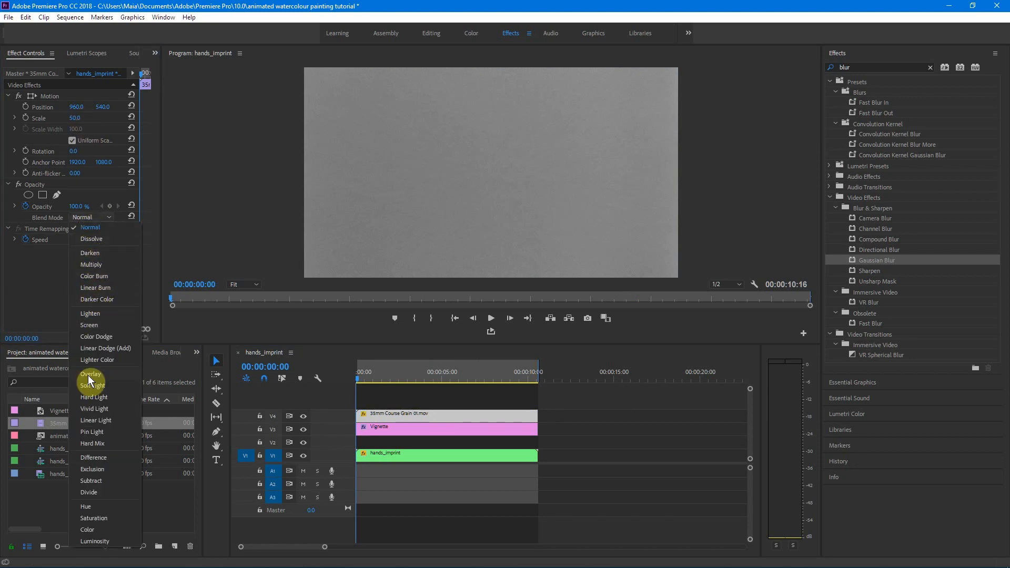
{"action": "left_click", "coordinate": [87, 374]}
- Render the hands_imprint sequence from In to Out
{"action": "left_click", "coordinate": [67, 18]}
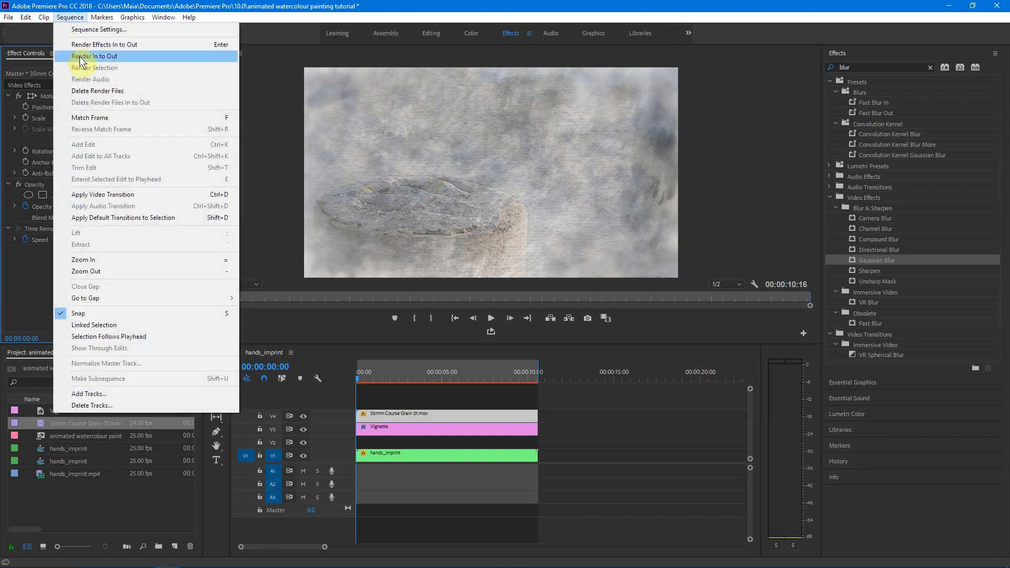
{"action": "left_click", "coordinate": [83, 60]}
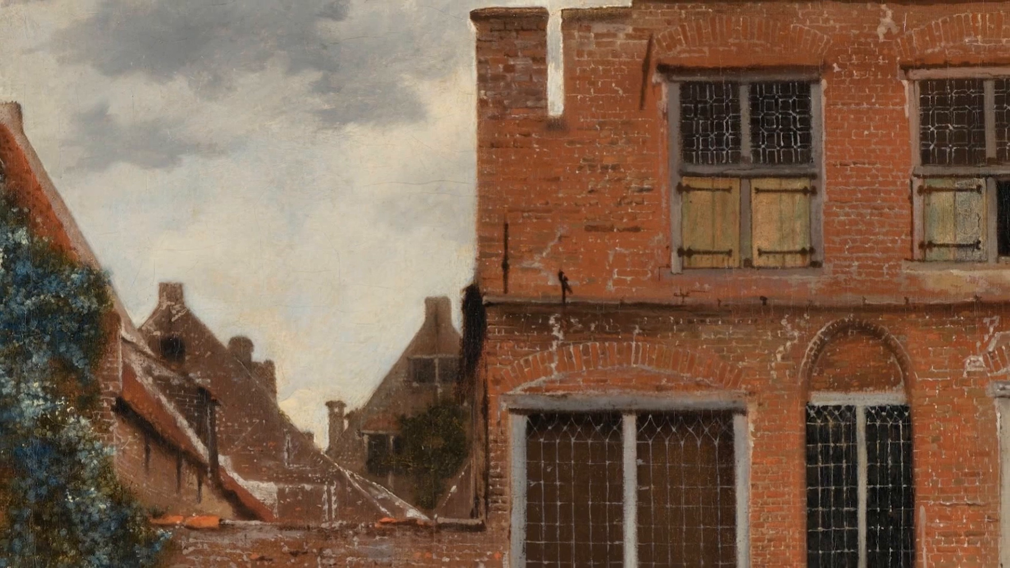
- Switch to Photoshop and open the hands_imprint video from the original video folder
{"action": "left_click", "coordinate": [130, 564]}
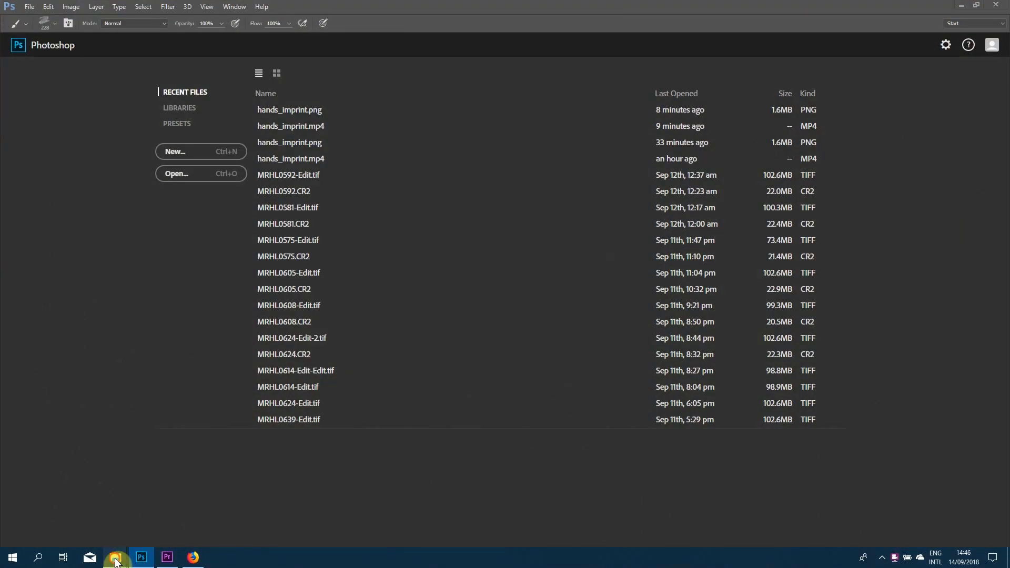
{"action": "left_click", "coordinate": [147, 522]}
{"action": "left_click_drag", "start_coordinate": [246, 136], "coordinate": [78, 205]}
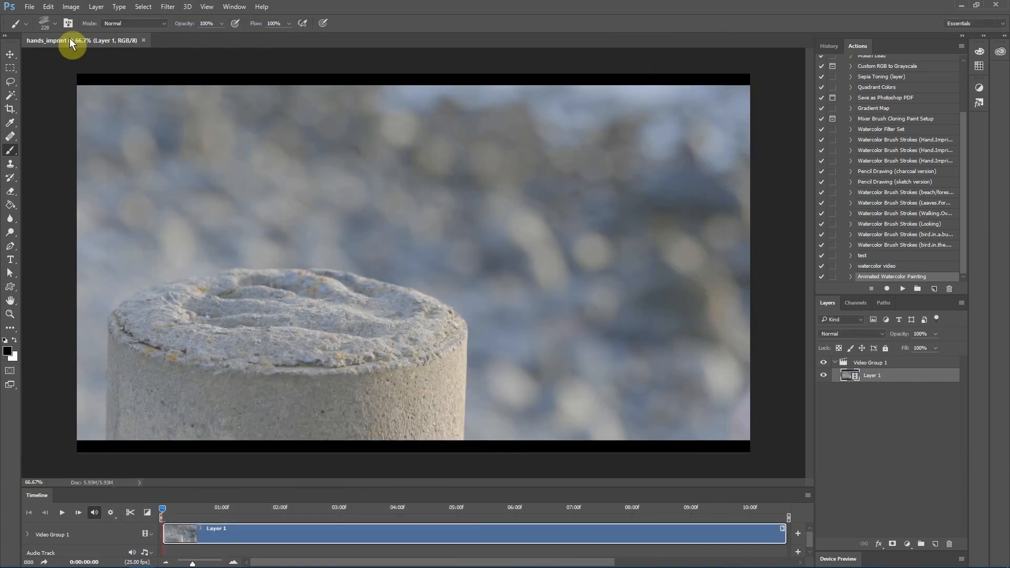
- Quick-export the video's first frame as a PNG named hands_imprint into the original video folder
{"action": "left_click", "coordinate": [29, 6]}
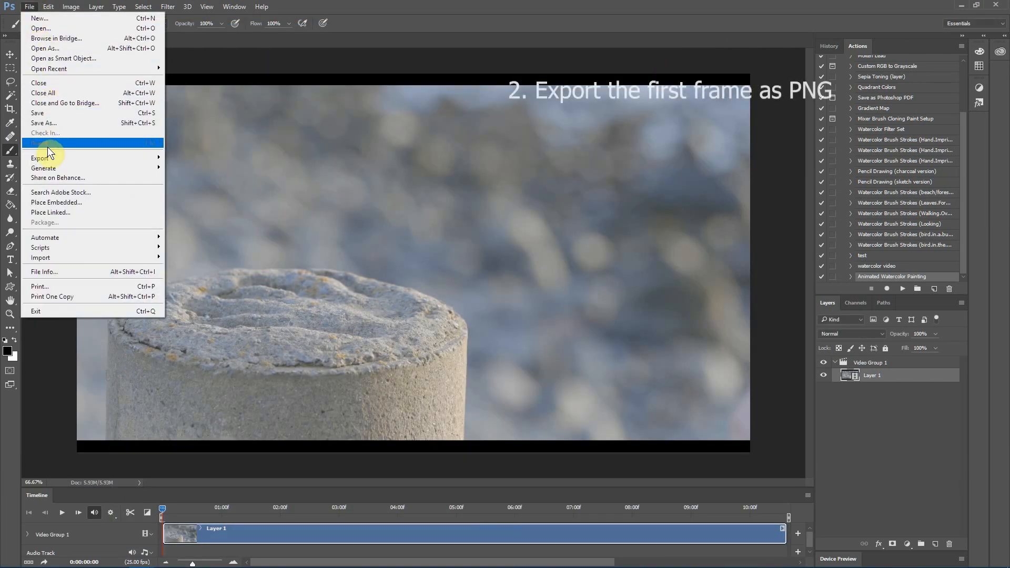
{"action": "mouse_move", "coordinate": [50, 158]}
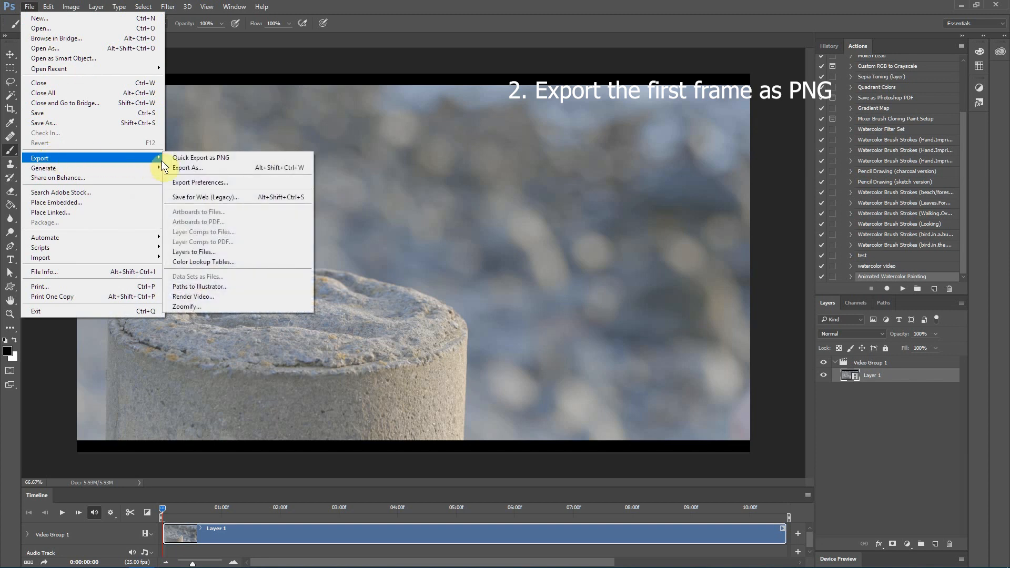
{"action": "left_click", "coordinate": [201, 159]}
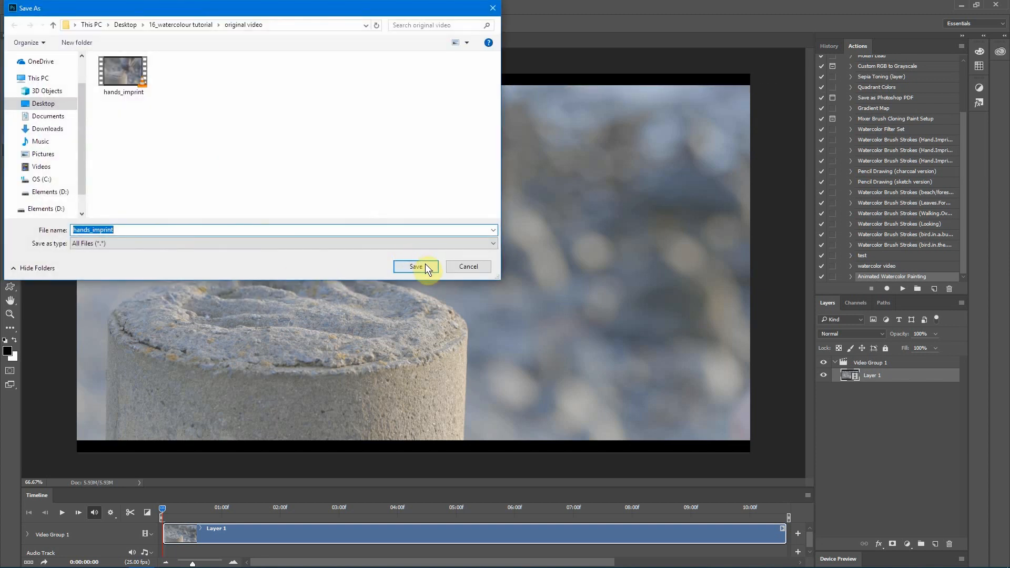
{"action": "left_click", "coordinate": [416, 267]}
- Open the exported hands_imprint PNG as a separate Photoshop document and set its zoom level to 73%
{"action": "mouse_move", "coordinate": [115, 558]}
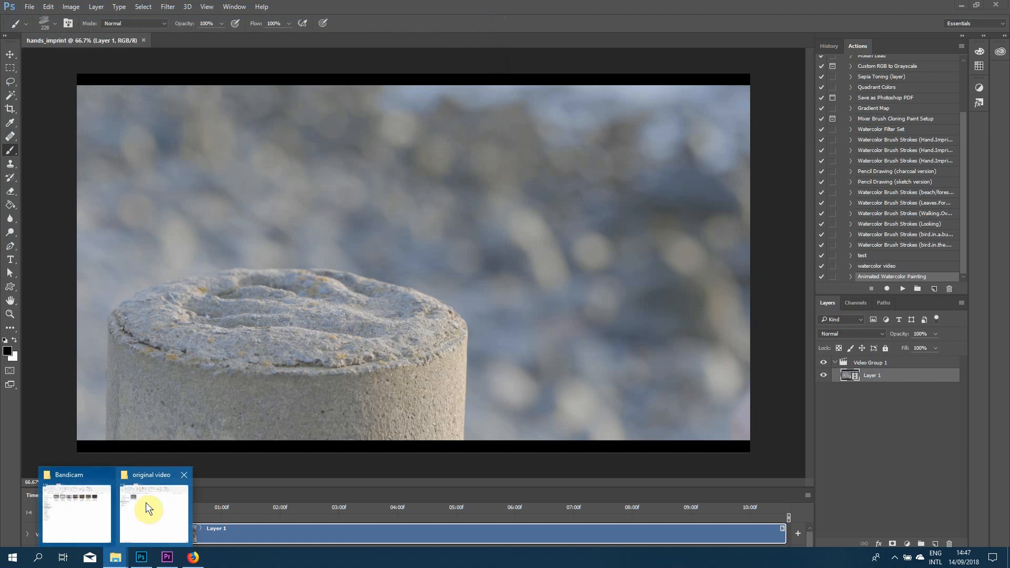
{"action": "left_click", "coordinate": [146, 503]}
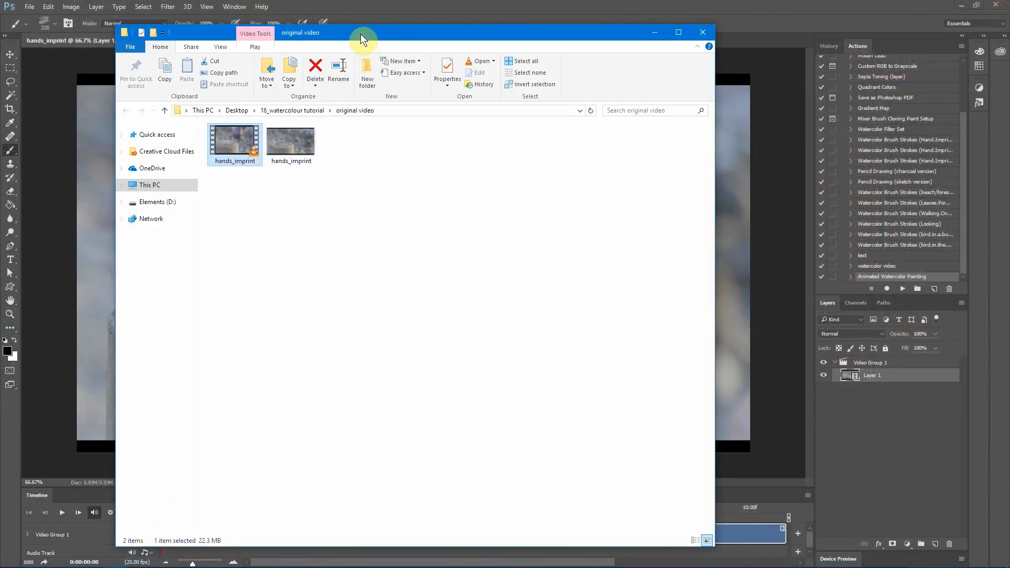
{"action": "left_click_drag", "start_coordinate": [361, 34], "coordinate": [323, 185]}
{"action": "left_click_drag", "start_coordinate": [262, 292], "coordinate": [213, 40]}
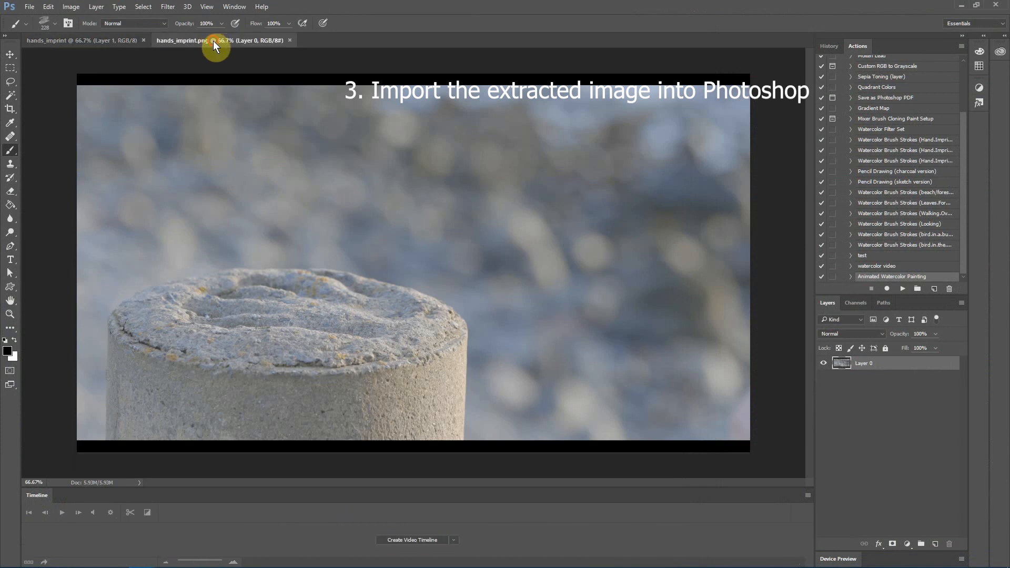
{"action": "left_click", "coordinate": [37, 481]}
{"action": "type", "text": "73"}
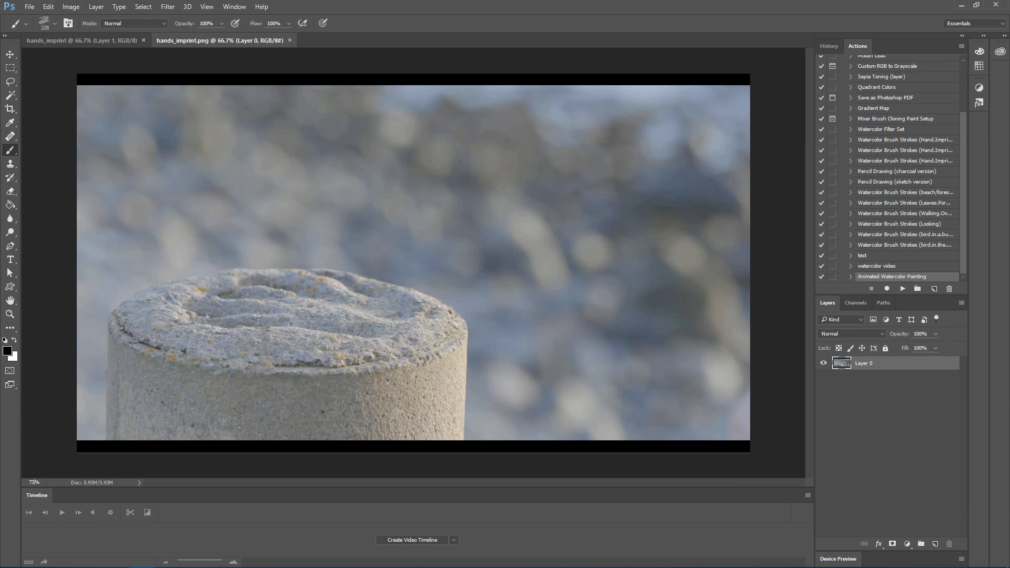
{"action": "key", "text": "Return"}
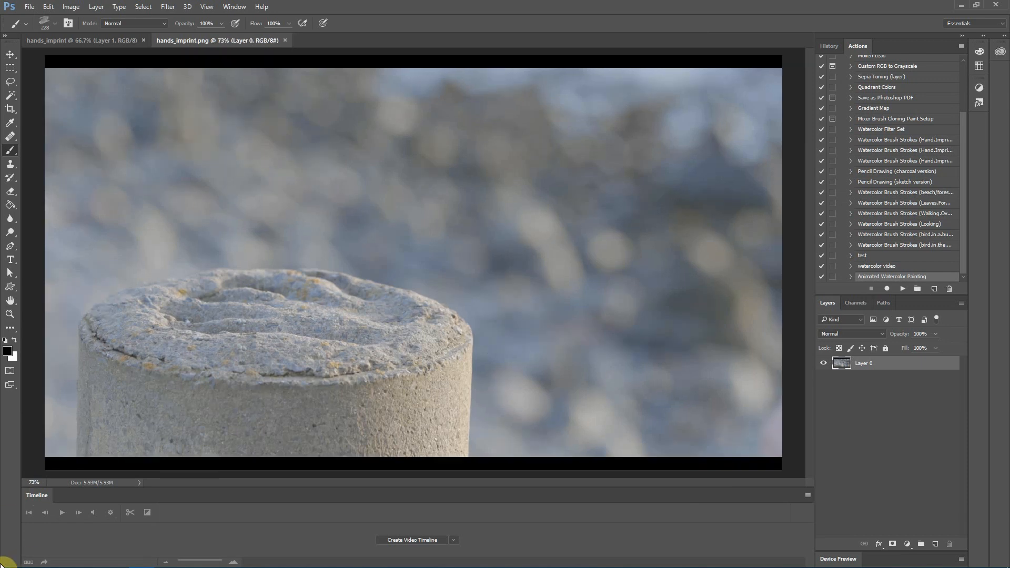
- Launch the Bandicam screen recorder and choose the rectangle area recording mode
{"action": "left_click", "coordinate": [38, 557]}
{"action": "type", "text": "band"}
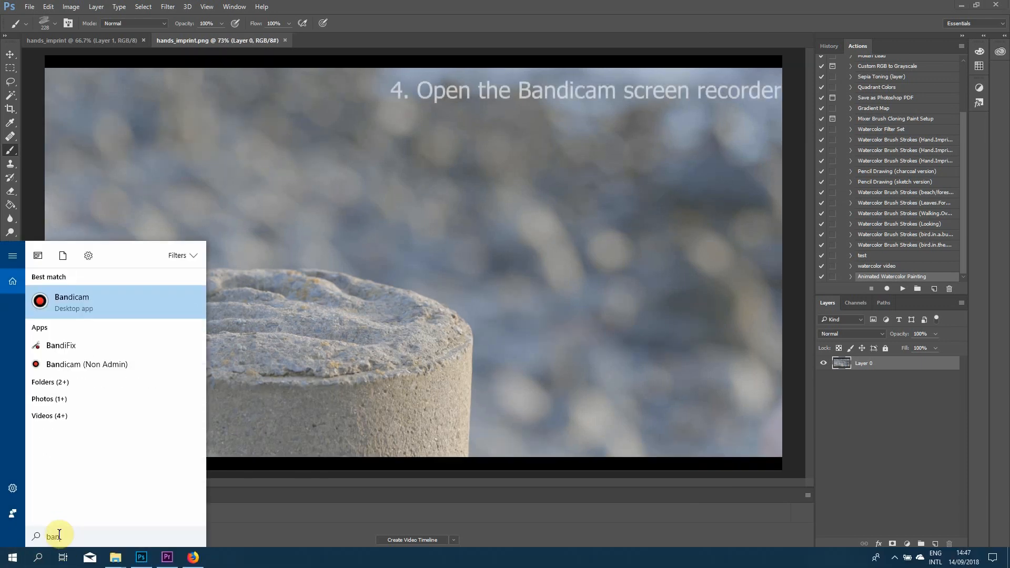
{"action": "key", "text": "Return"}
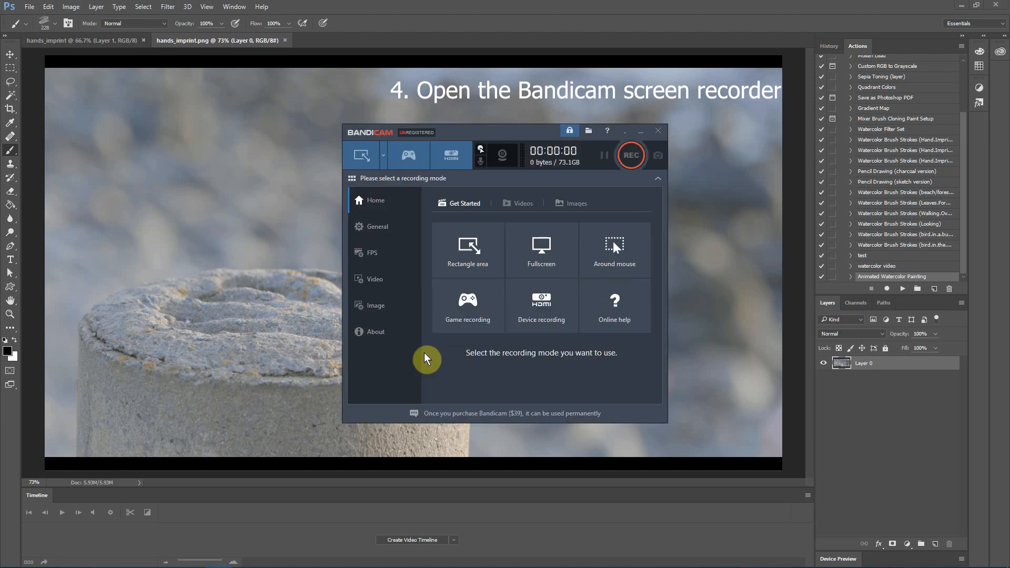
{"action": "left_click", "coordinate": [468, 266]}
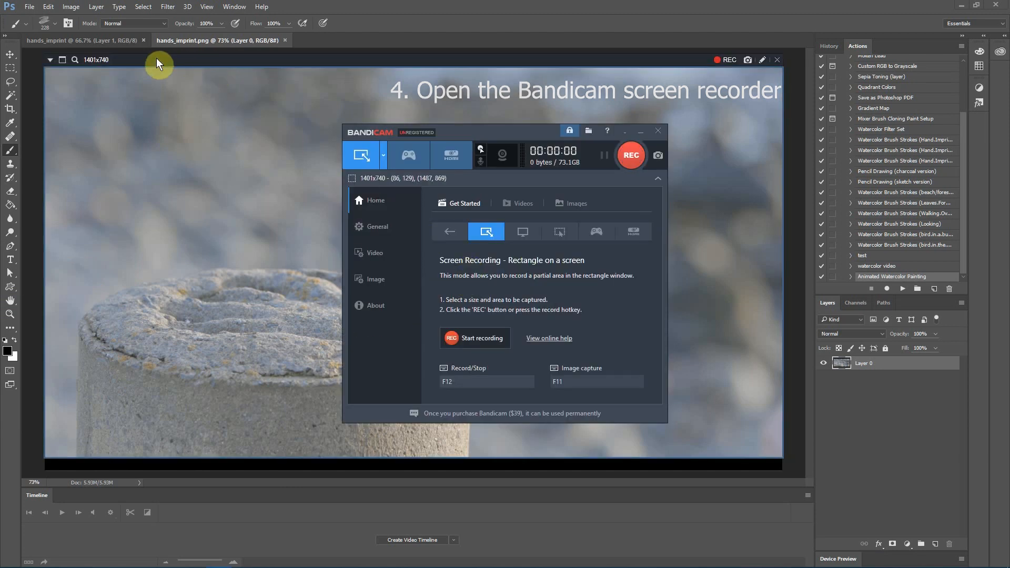
- Resize and move the recording rectangle to about 1463x867 so it encloses the whole image canvas
{"action": "left_click_drag", "start_coordinate": [782, 458], "coordinate": [798, 472]}
{"action": "left_click_drag", "start_coordinate": [371, 63], "coordinate": [362, 40]}
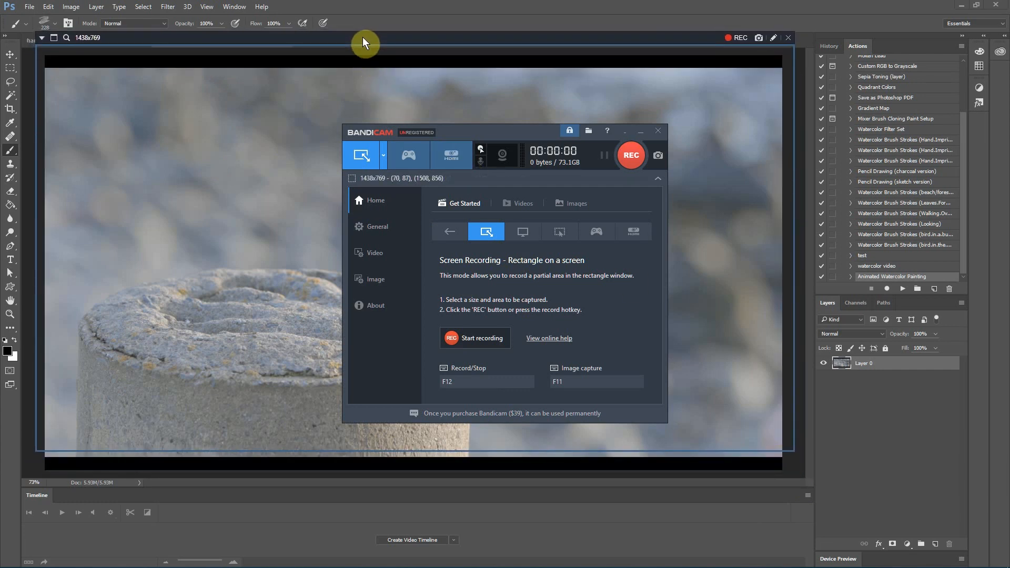
{"action": "left_click_drag", "start_coordinate": [794, 459], "coordinate": [812, 475]}
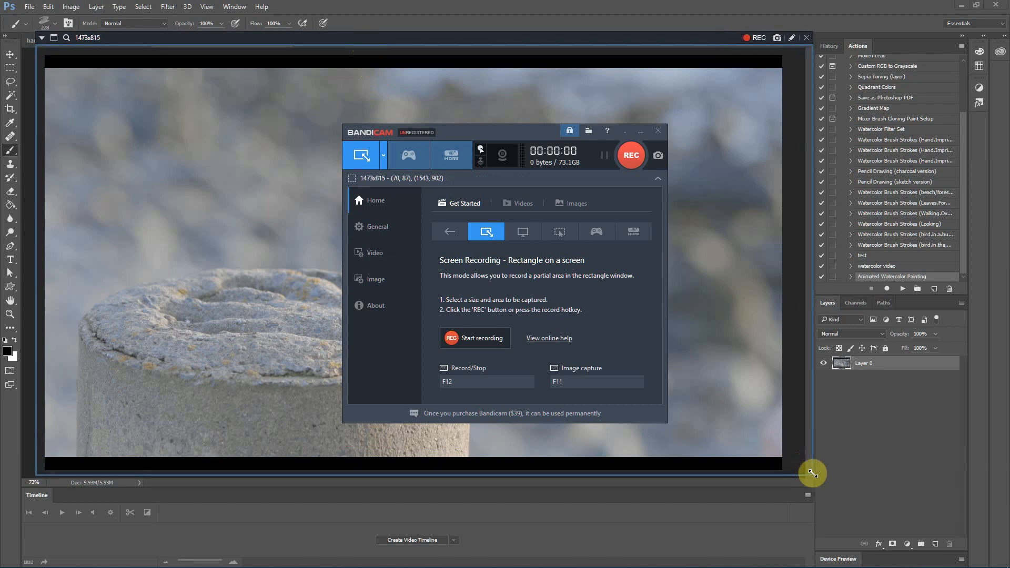
{"action": "left_click_drag", "start_coordinate": [512, 42], "coordinate": [502, 42]}
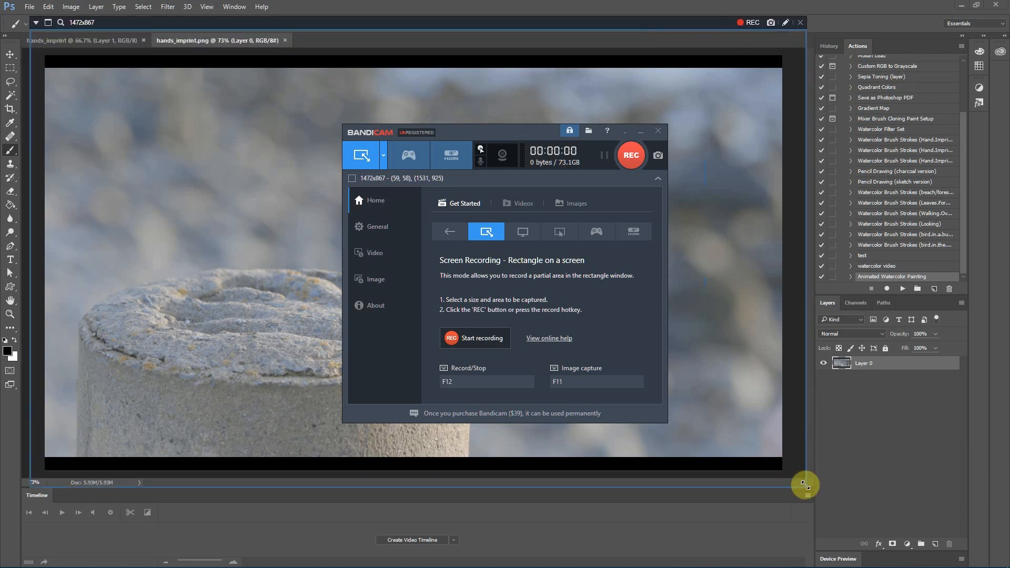
{"action": "left_click_drag", "start_coordinate": [806, 483], "coordinate": [800, 484]}
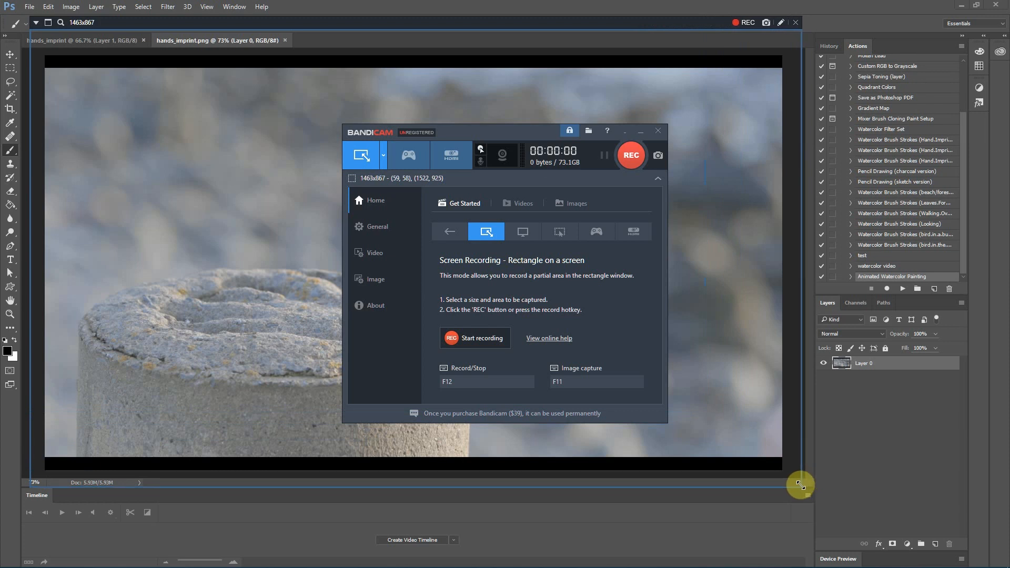
- Screen-record the canvas while playing the Animated Watercolor Painting action, and stop and close the recorder once the action finishes
{"action": "left_click", "coordinate": [460, 342]}
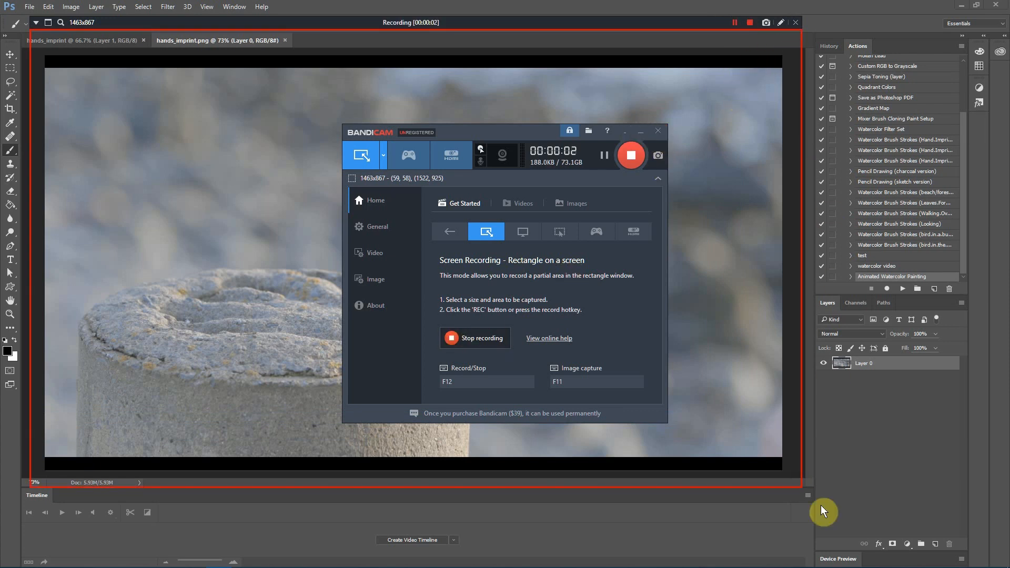
{"action": "left_click", "coordinate": [791, 498]}
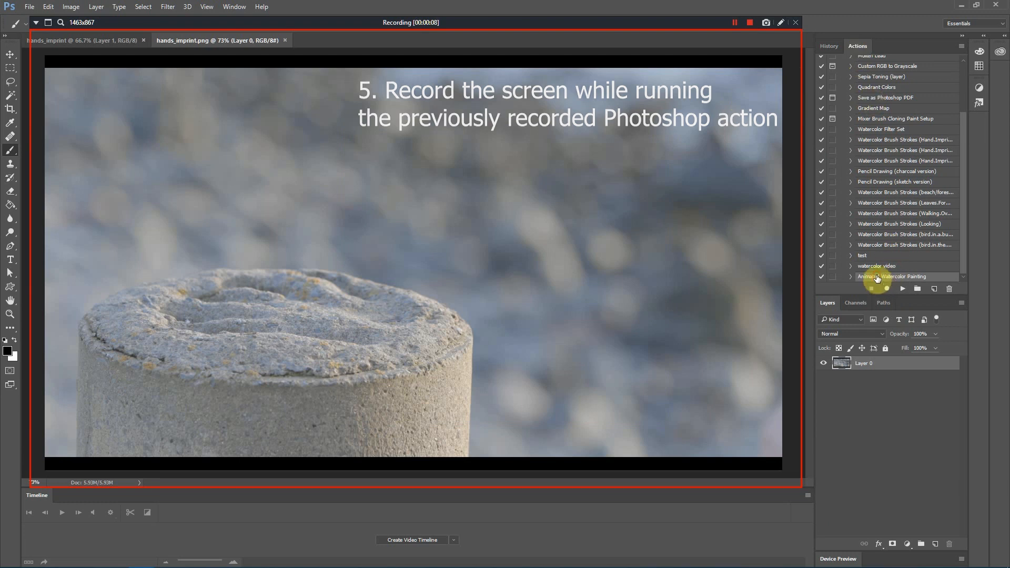
{"action": "left_click", "coordinate": [903, 289]}
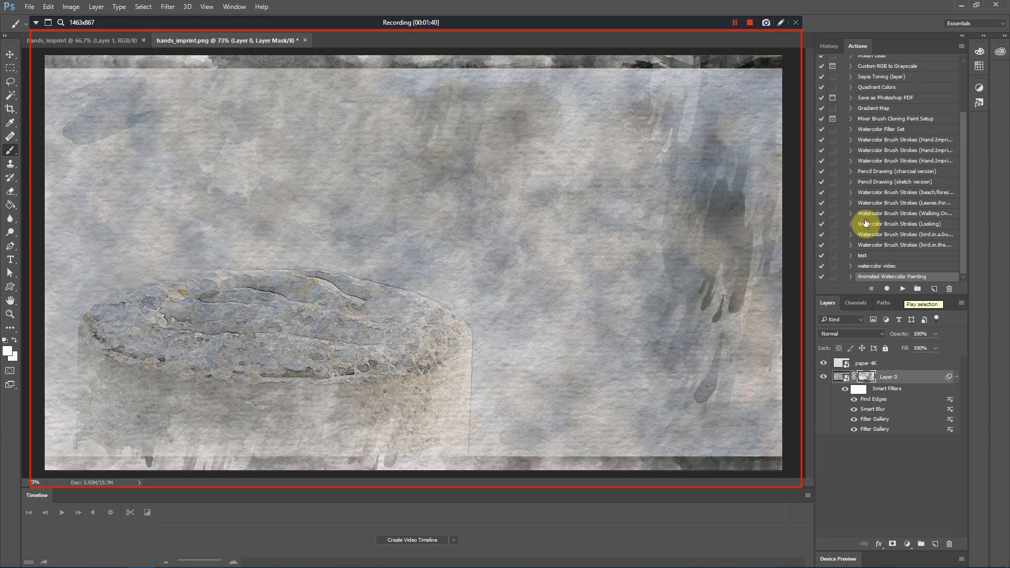
{"action": "left_click", "coordinate": [747, 25]}
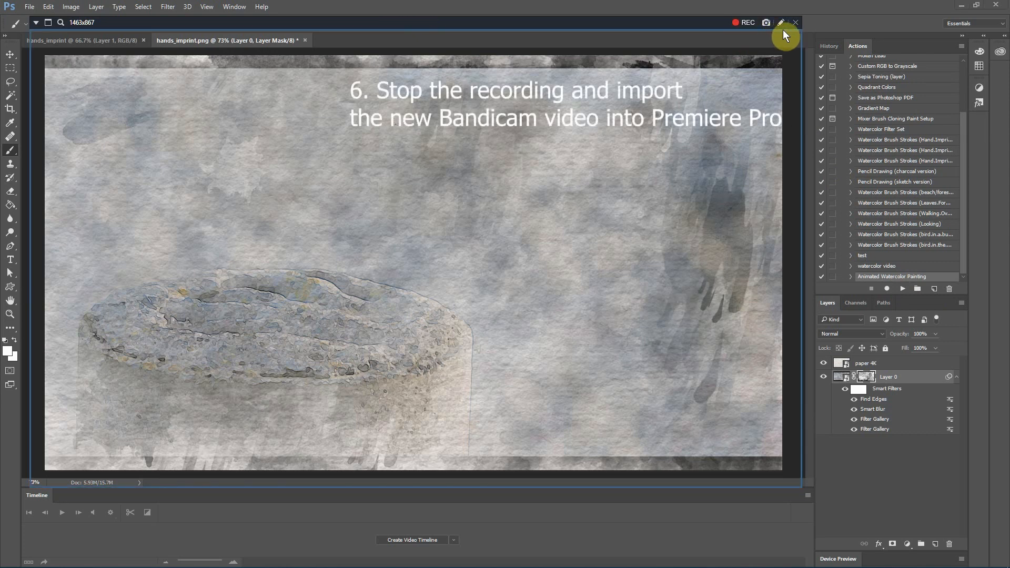
{"action": "left_click", "coordinate": [795, 24]}
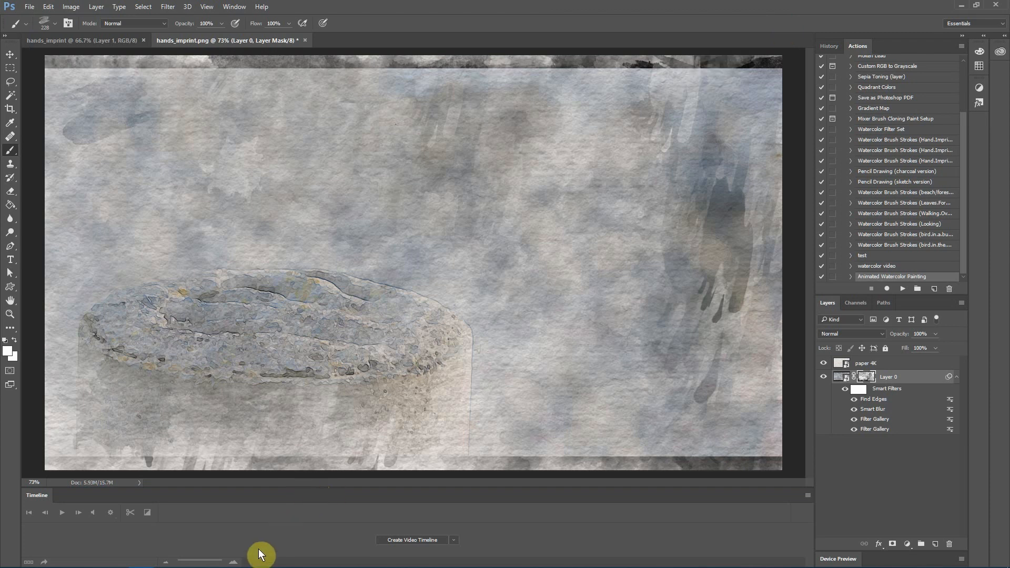
{"action": "mouse_move", "coordinate": [210, 565]}
{"action": "left_click", "coordinate": [167, 557]}
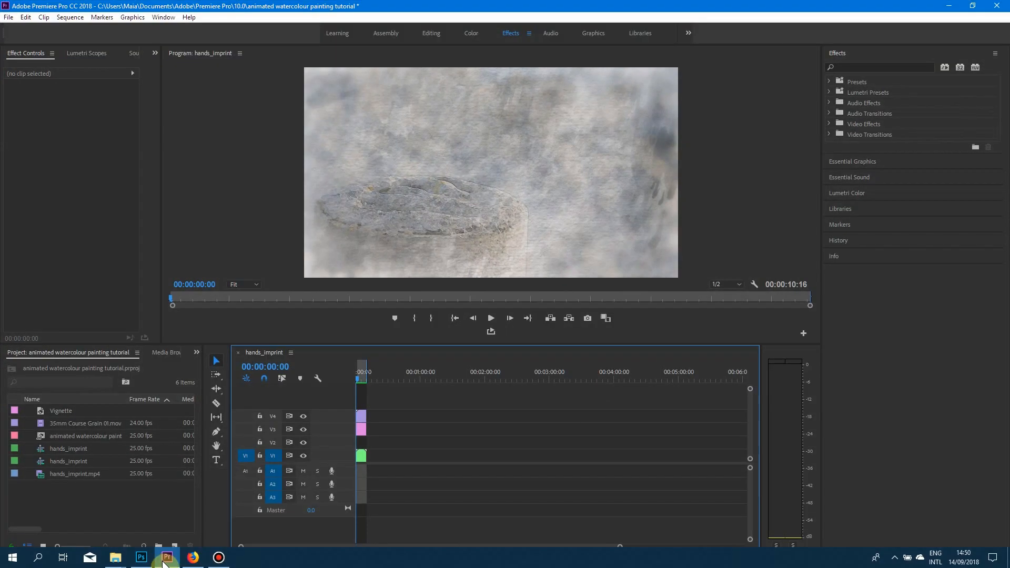
{"action": "double_click", "coordinate": [83, 497]}
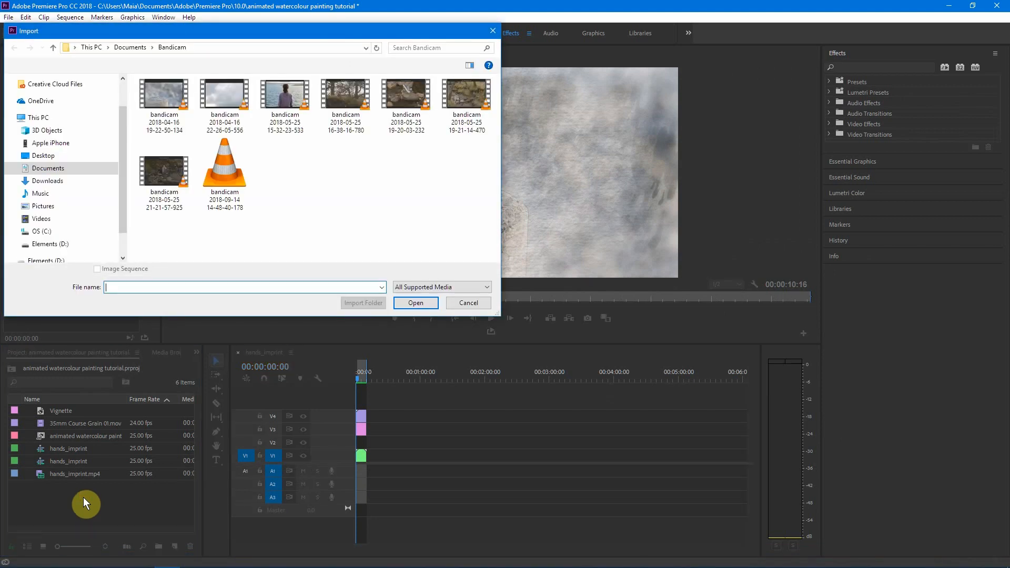
{"action": "left_click", "coordinate": [219, 170]}
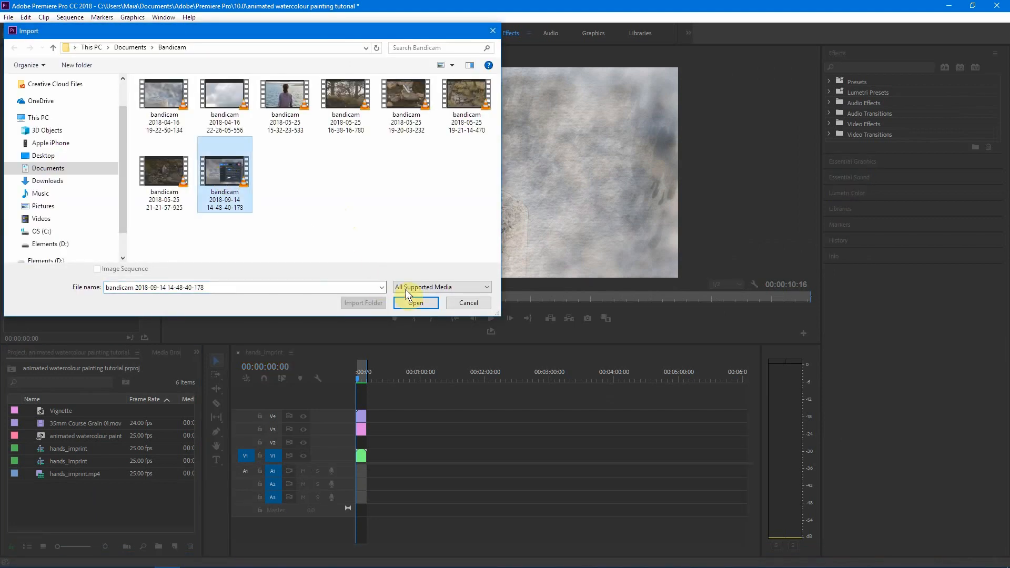
{"action": "left_click", "coordinate": [422, 303]}
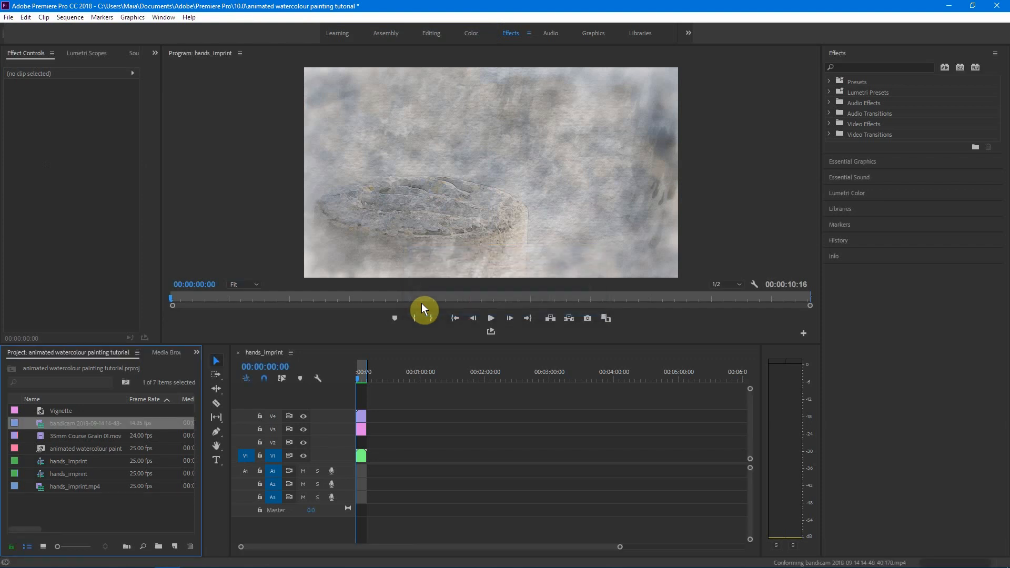
- Place the Bandicam clip on V2 at the sequence start, with the unneeded footage trimmed off its beginning and end
{"action": "left_click_drag", "start_coordinate": [39, 423], "coordinate": [375, 443]}
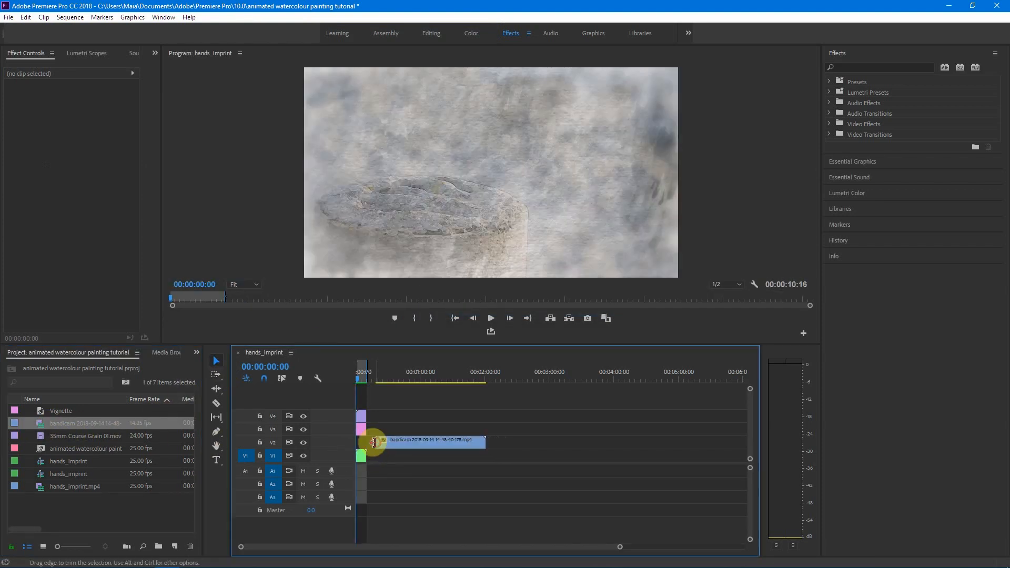
{"action": "left_click_drag", "start_coordinate": [358, 380], "coordinate": [400, 380]}
{"action": "left_click_drag", "start_coordinate": [377, 443], "coordinate": [399, 442]}
{"action": "left_click_drag", "start_coordinate": [400, 380], "coordinate": [479, 389]}
{"action": "left_click_drag", "start_coordinate": [485, 443], "coordinate": [383, 443]}
{"action": "left_click_drag", "start_coordinate": [478, 380], "coordinate": [361, 379]}
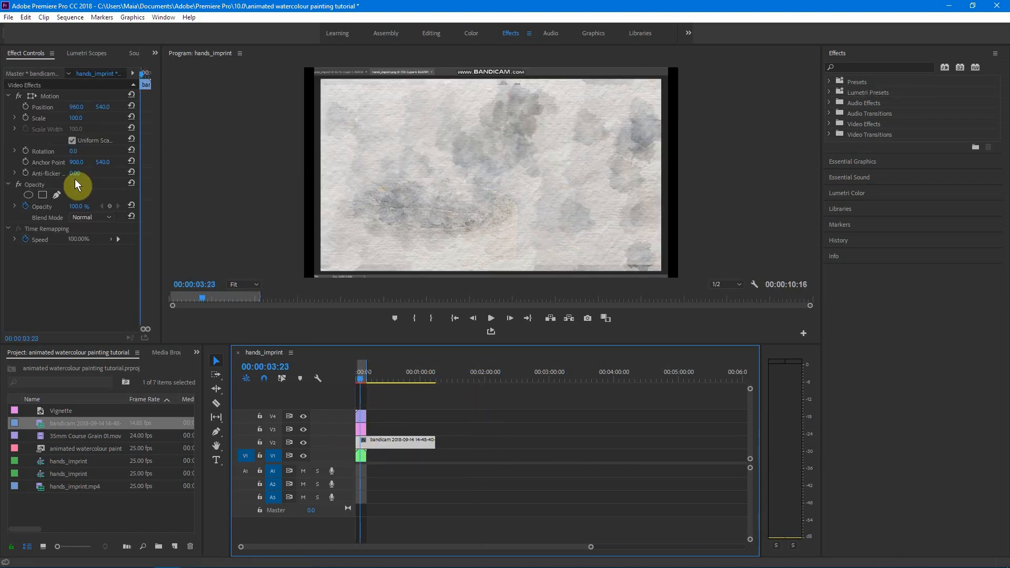
- Scale the Bandicam clip to 120 and set its horizontal position to 986 so the painting fills the frame
{"action": "left_click", "coordinate": [75, 118]}
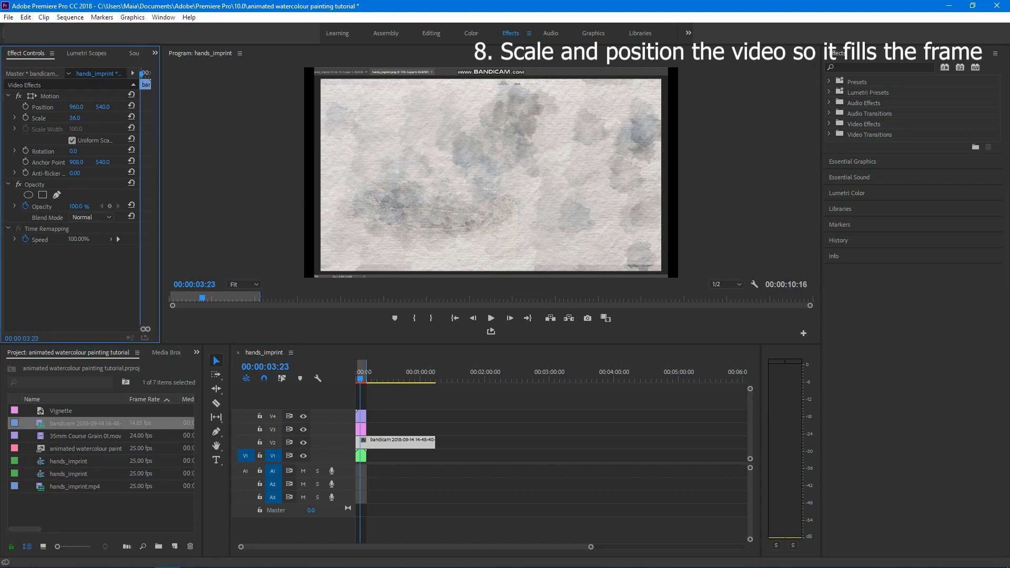
{"action": "left_click_drag", "start_coordinate": [75, 118], "coordinate": [82, 107]}
{"action": "left_click", "coordinate": [381, 380]}
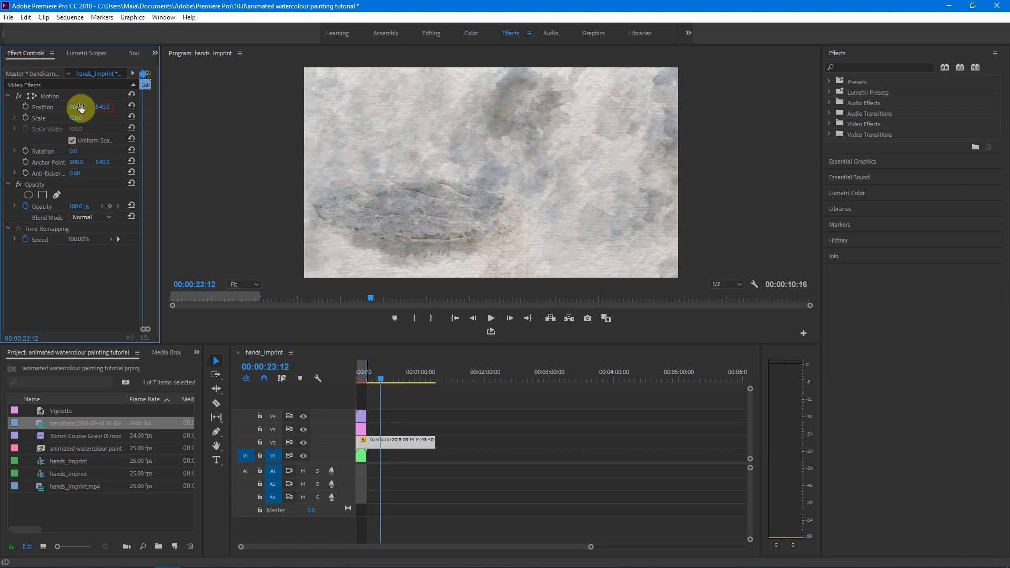
{"action": "left_click", "coordinate": [361, 461]}
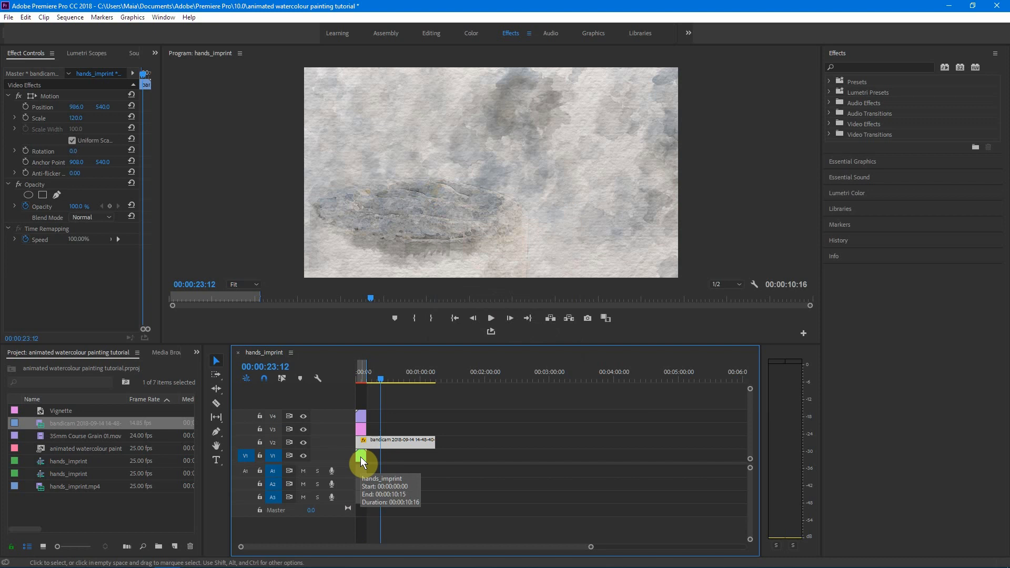
- Speed up the Bandicam clip on V2 to 678.91% so its duration nearly matches the other layers
{"action": "left_click", "coordinate": [361, 456]}
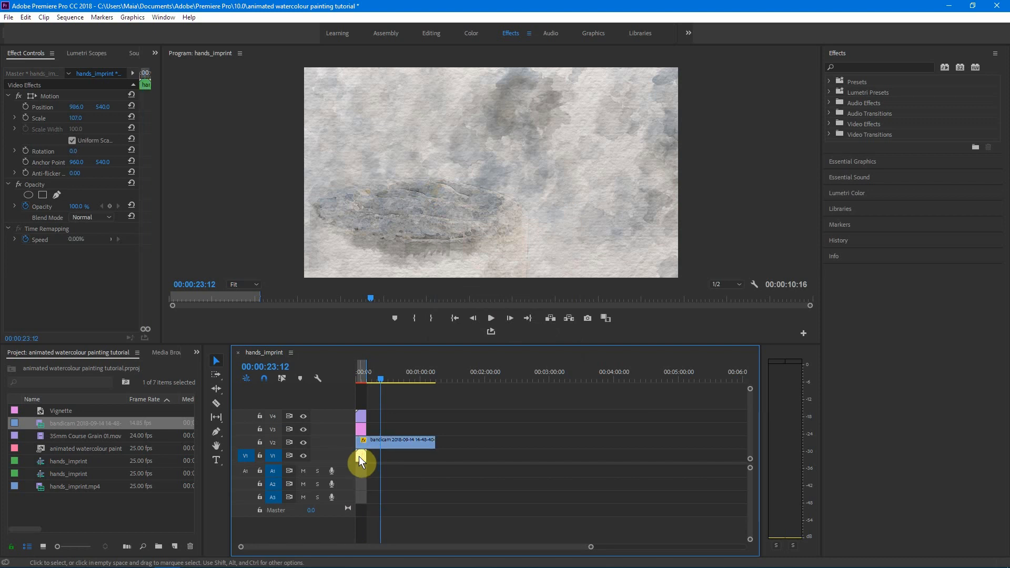
{"action": "left_click_drag", "start_coordinate": [382, 377], "coordinate": [360, 384]}
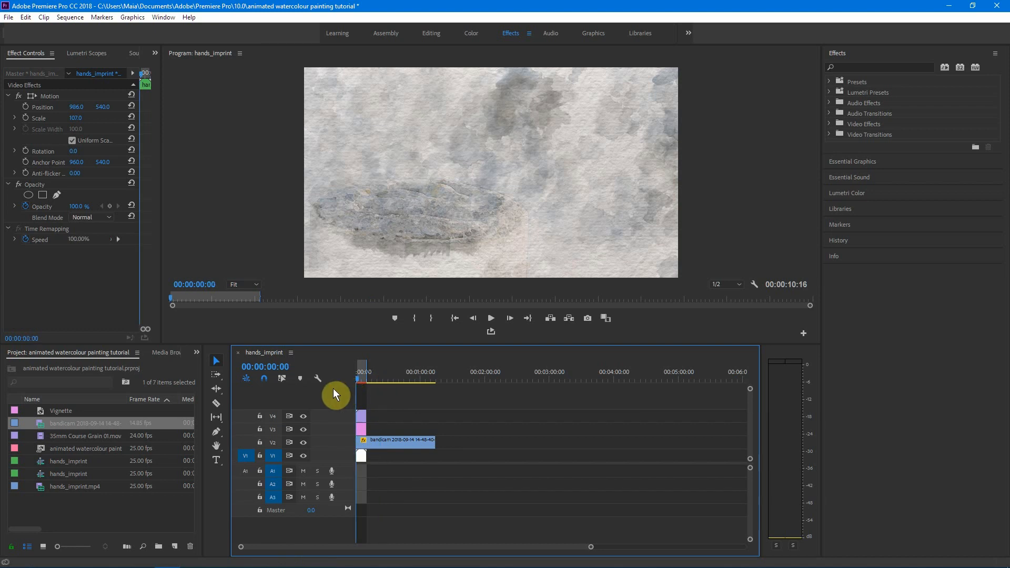
{"action": "key", "text": "equal"}
{"action": "key", "text": "equal"}
{"action": "key", "text": "equal"}
{"action": "key", "text": "equal"}
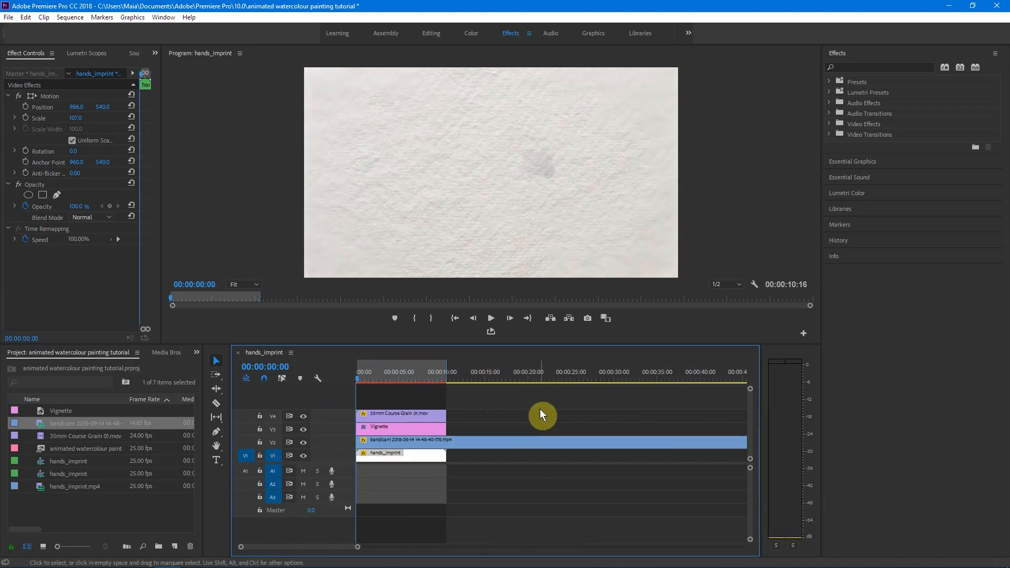
{"action": "left_click", "coordinate": [545, 442]}
{"action": "right_click", "coordinate": [544, 443]}
{"action": "left_click", "coordinate": [573, 372]}
{"action": "left_click", "coordinate": [520, 261]}
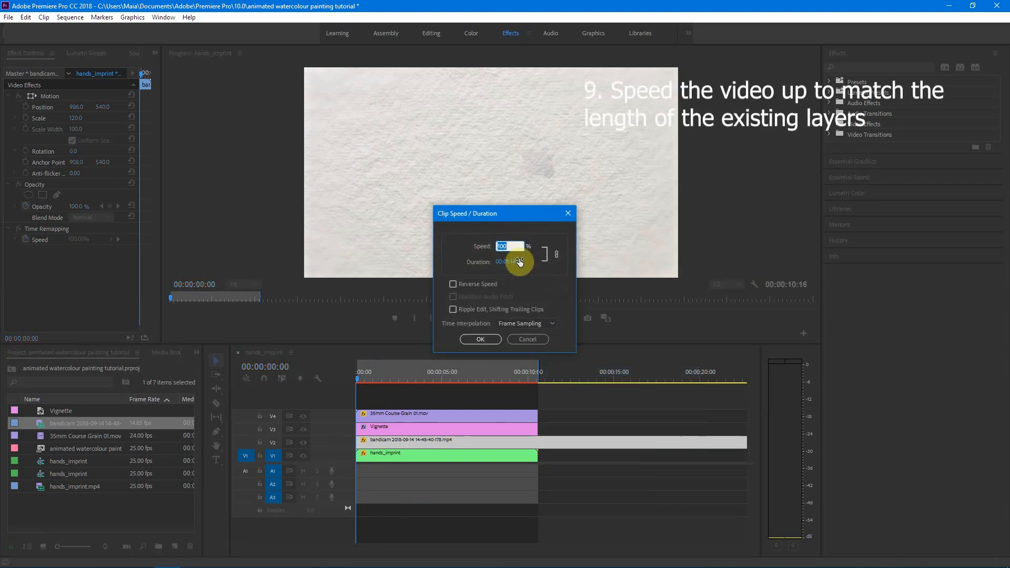
{"action": "left_click", "coordinate": [509, 261]}
{"action": "key", "text": "BackSpace"}
{"action": "type", "text": "0"}
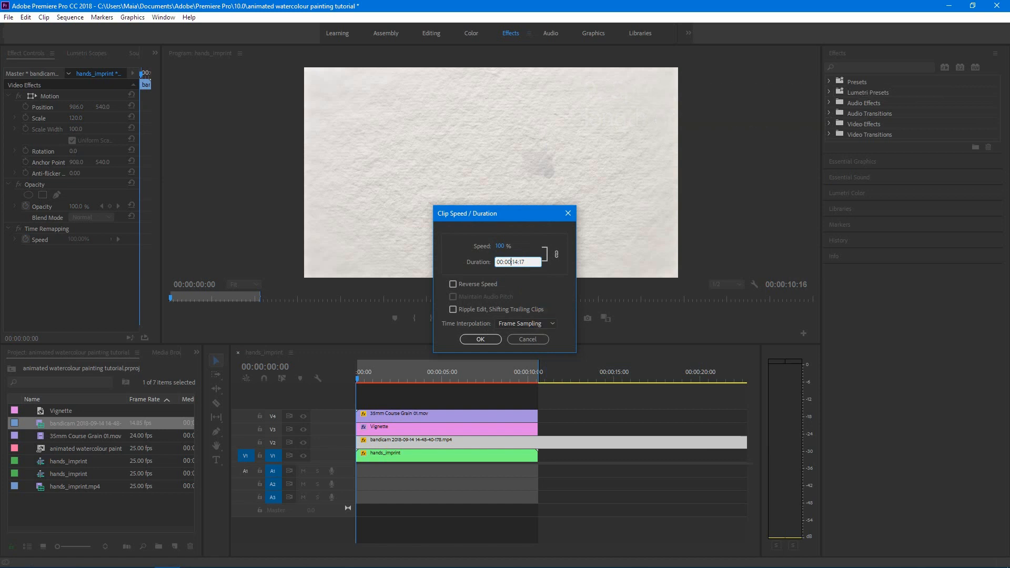
{"action": "key", "text": "BackSpace"}
{"action": "type", "text": "1"}
{"action": "left_click", "coordinate": [486, 339]}
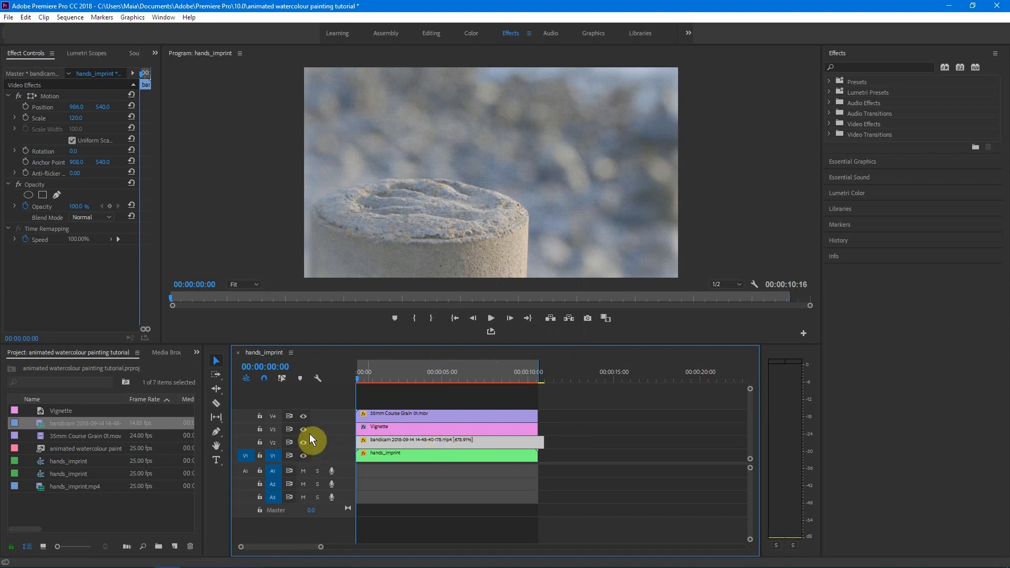
- Use Time Remapping to raise the Bandicam clip's speed to 102% so it ends exactly with the other layers
{"action": "left_click_drag", "start_coordinate": [311, 437], "coordinate": [315, 421]}
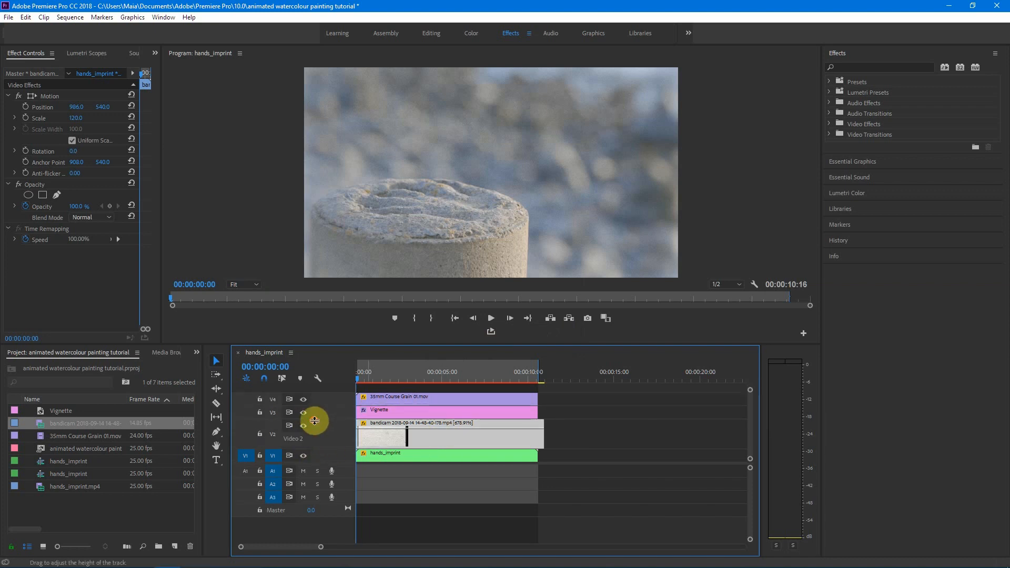
{"action": "left_click", "coordinate": [363, 424]}
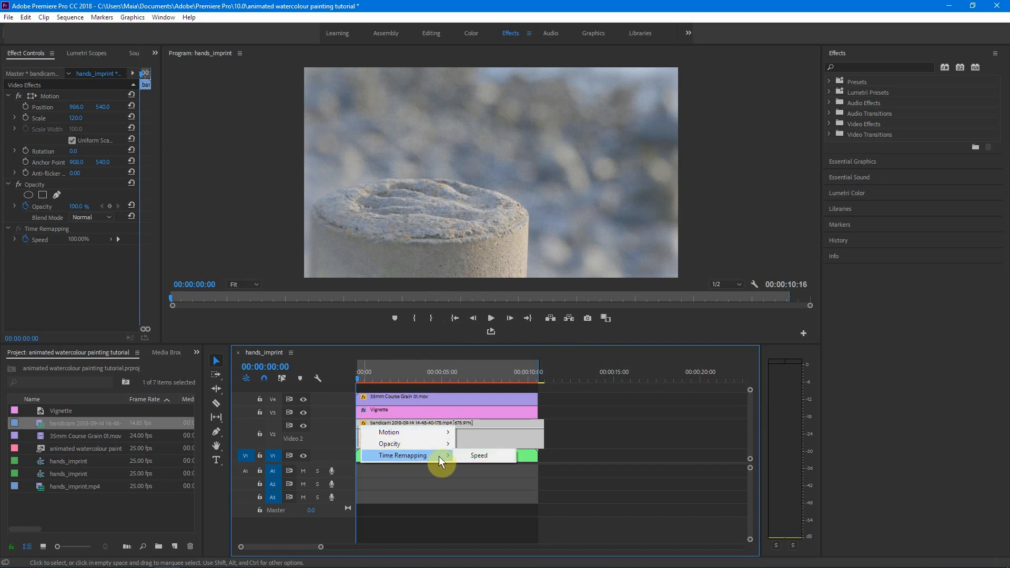
{"action": "left_click", "coordinate": [468, 457]}
{"action": "left_click_drag", "start_coordinate": [444, 438], "coordinate": [444, 443]}
{"action": "left_click_drag", "start_coordinate": [539, 427], "coordinate": [536, 427]}
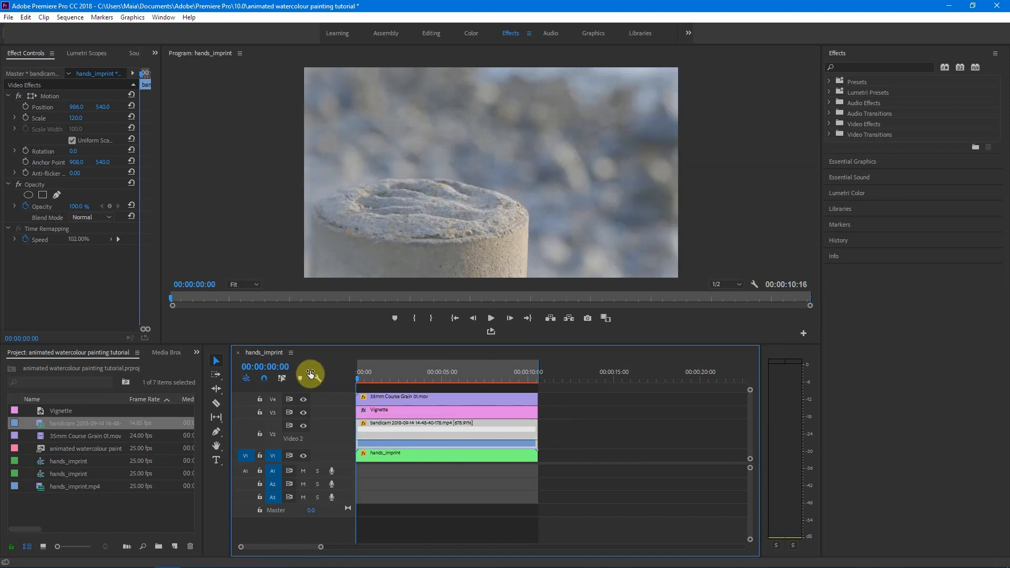
{"action": "left_click_drag", "start_coordinate": [318, 420], "coordinate": [322, 435]}
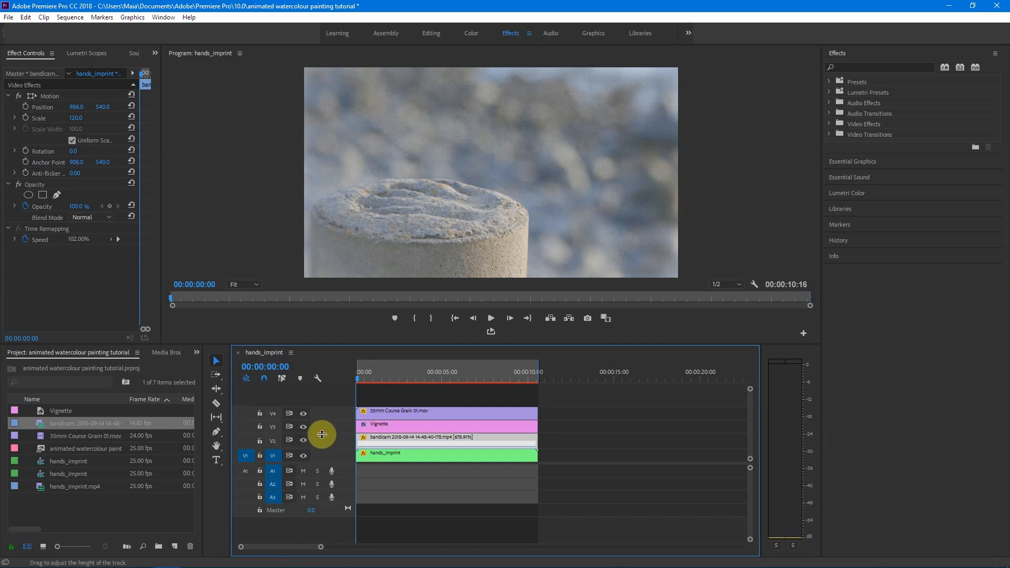
- Blend the Bandicam clip with Soft Light and align it with the layers beneath at position 984, 518
{"action": "left_click", "coordinate": [104, 215]}
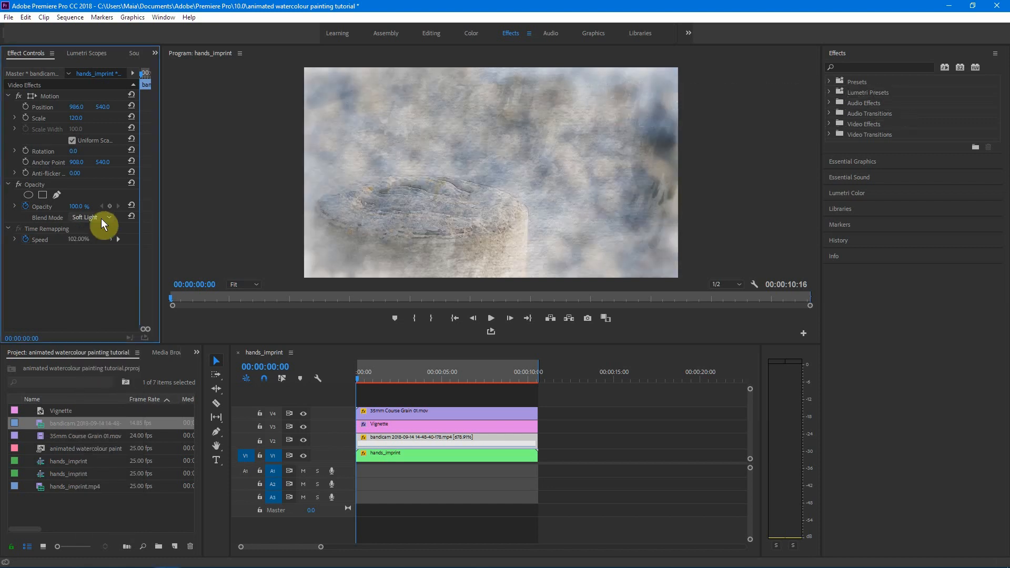
{"action": "left_click_drag", "start_coordinate": [102, 108], "coordinate": [92, 108]}
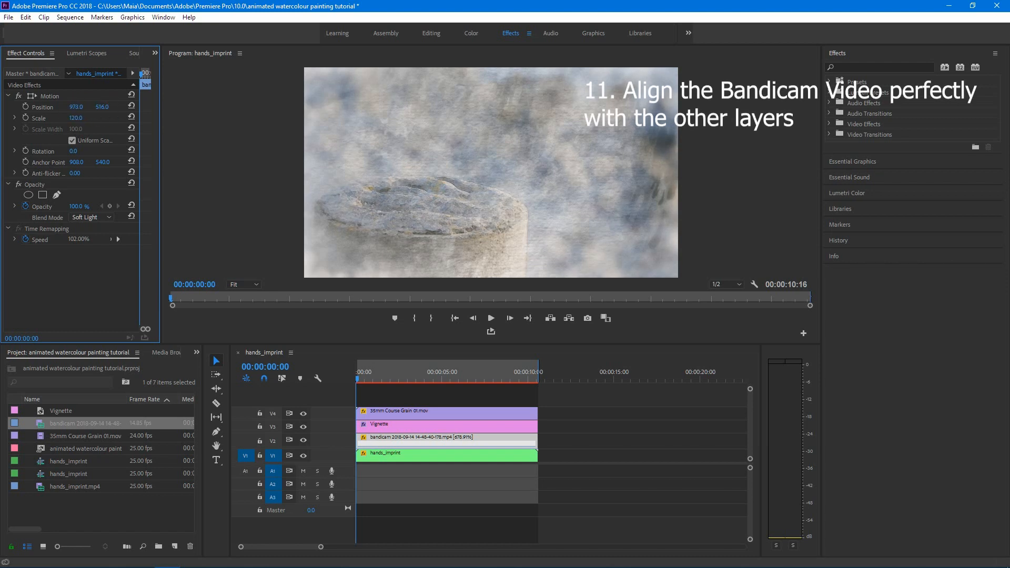
{"action": "left_click_drag", "start_coordinate": [77, 108], "coordinate": [113, 107]}
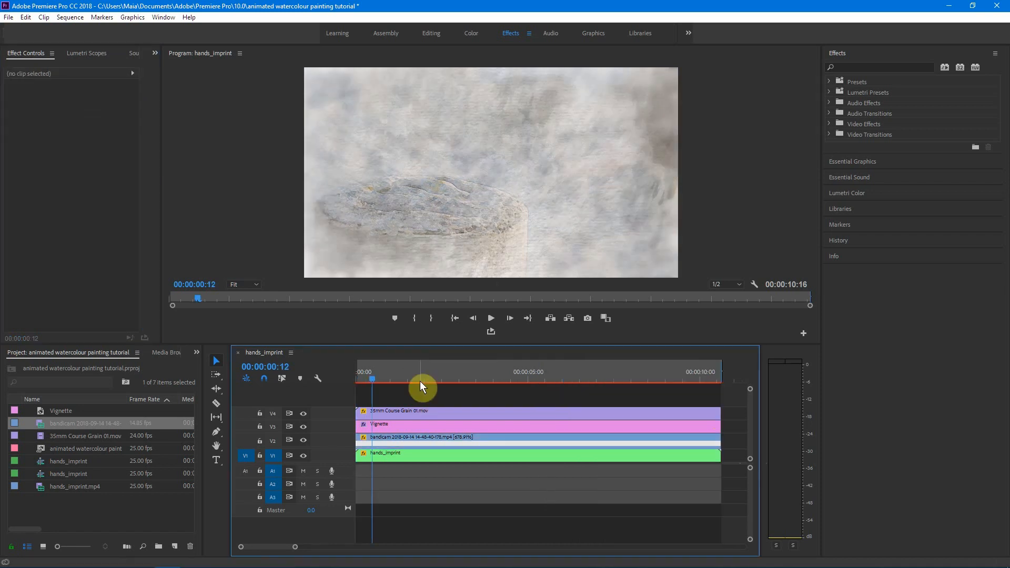
- Render the sequence from In to Out to preview the blended painting in motion
{"action": "left_click_drag", "start_coordinate": [373, 379], "coordinate": [418, 402]}
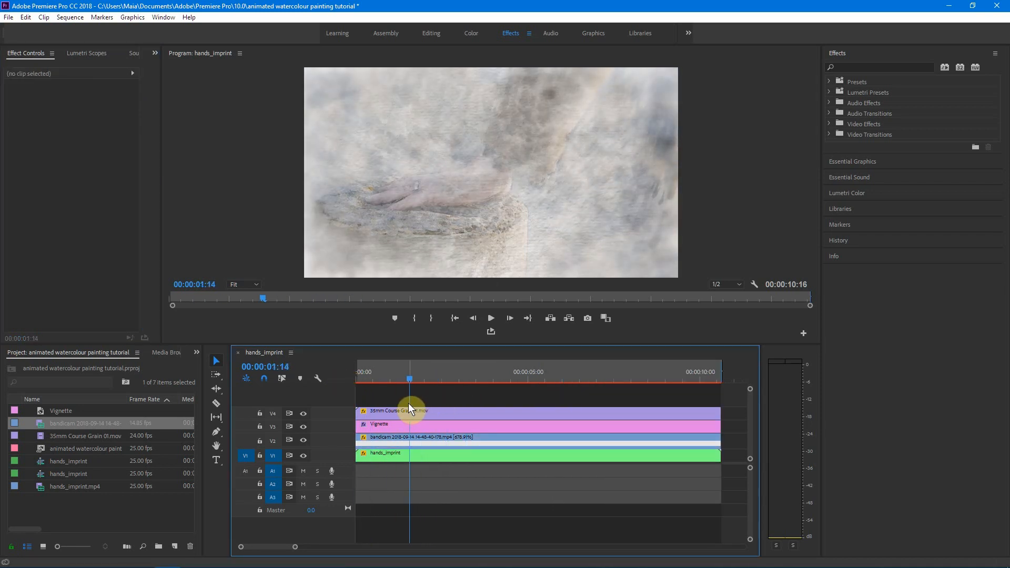
{"action": "left_click", "coordinate": [68, 17]}
{"action": "left_click", "coordinate": [95, 55]}
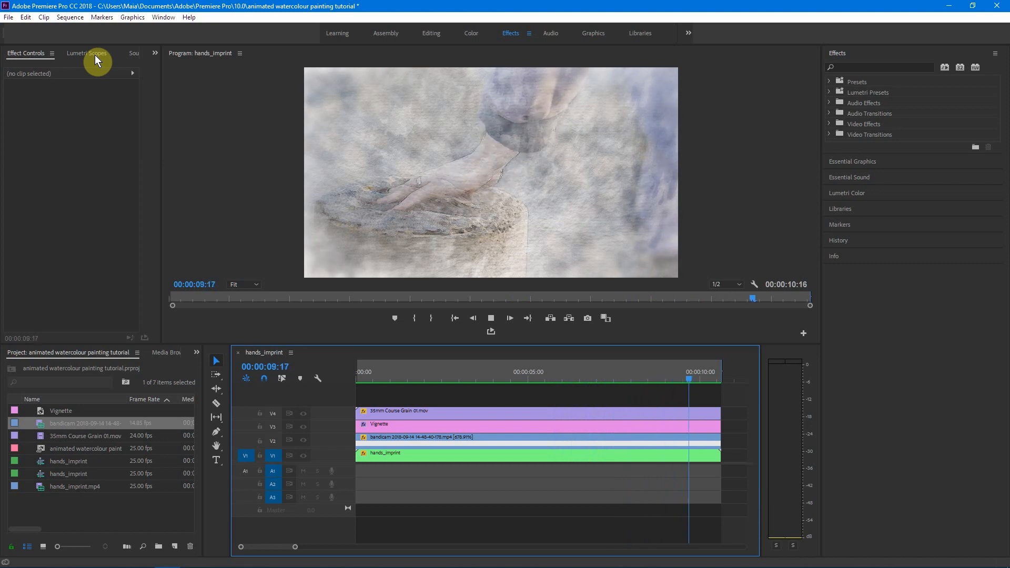
- Draw a free-form opacity mask on the Bandicam clip around the moving hand and arm at 00:00:00:23
{"action": "left_click_drag", "start_coordinate": [722, 380], "coordinate": [387, 356]}
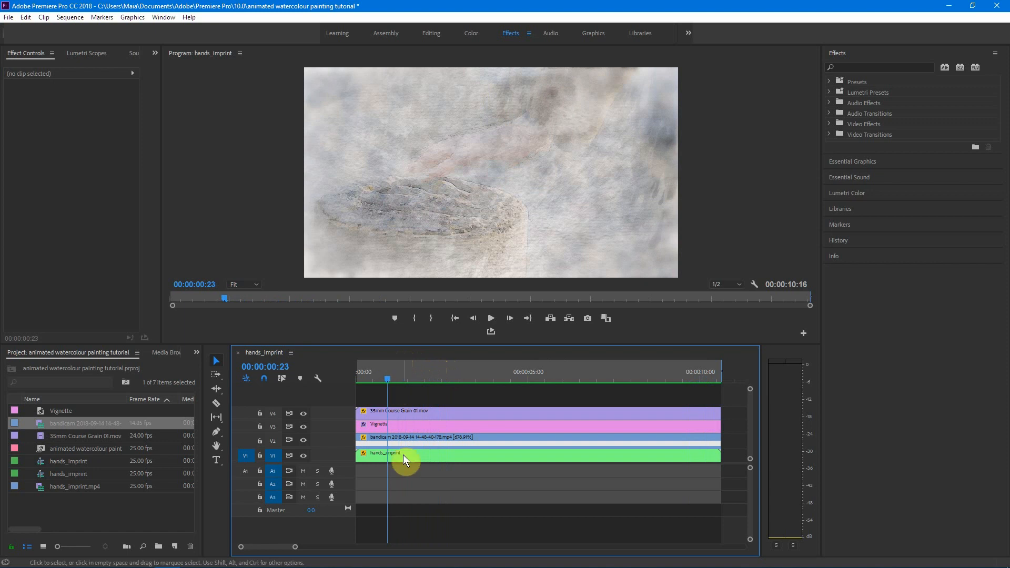
{"action": "left_click", "coordinate": [391, 437]}
{"action": "left_click", "coordinate": [55, 197]}
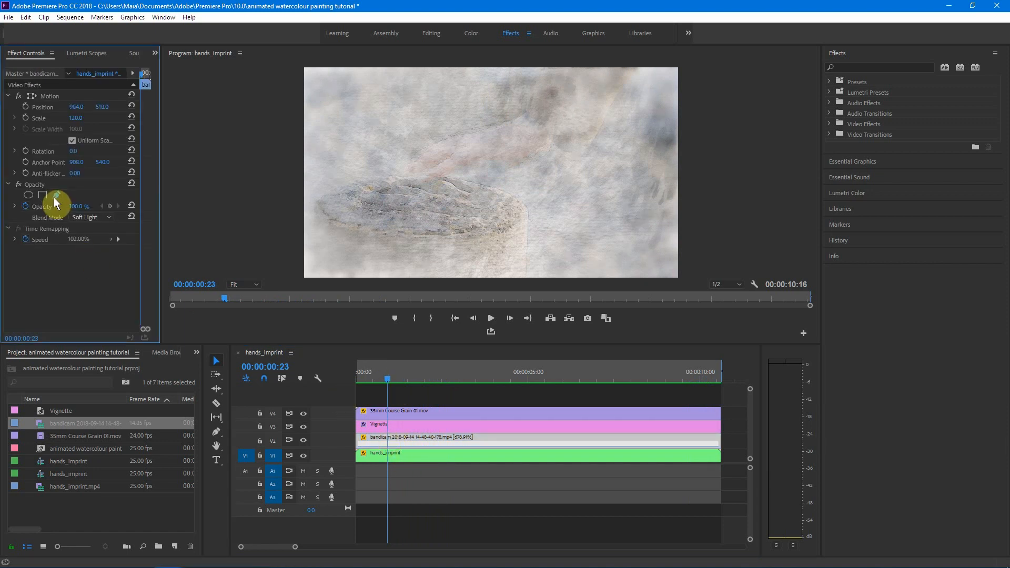
{"action": "left_click", "coordinate": [541, 69]}
{"action": "left_click", "coordinate": [524, 113]}
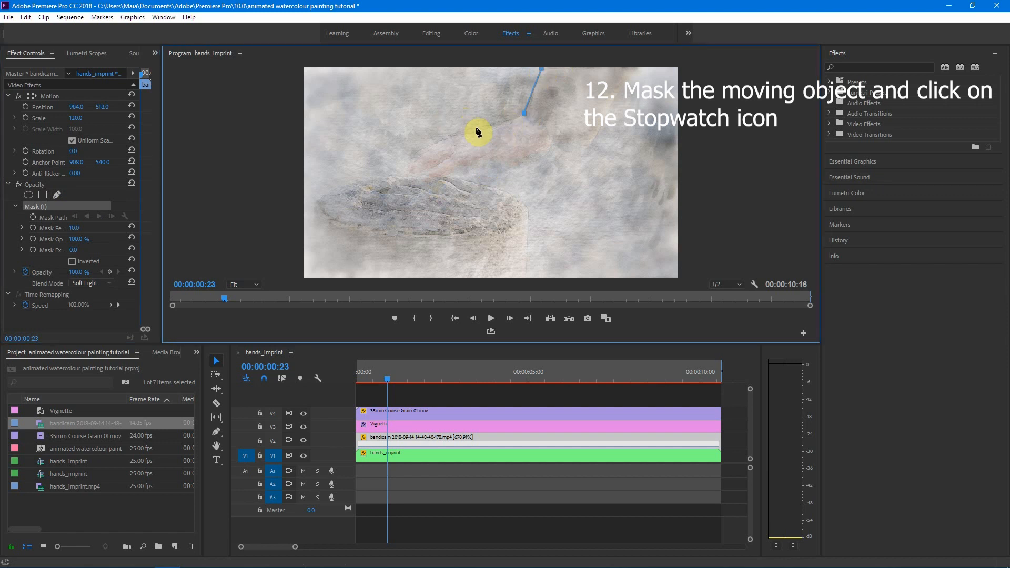
{"action": "left_click", "coordinate": [643, 69]}
{"action": "left_click", "coordinate": [542, 69]}
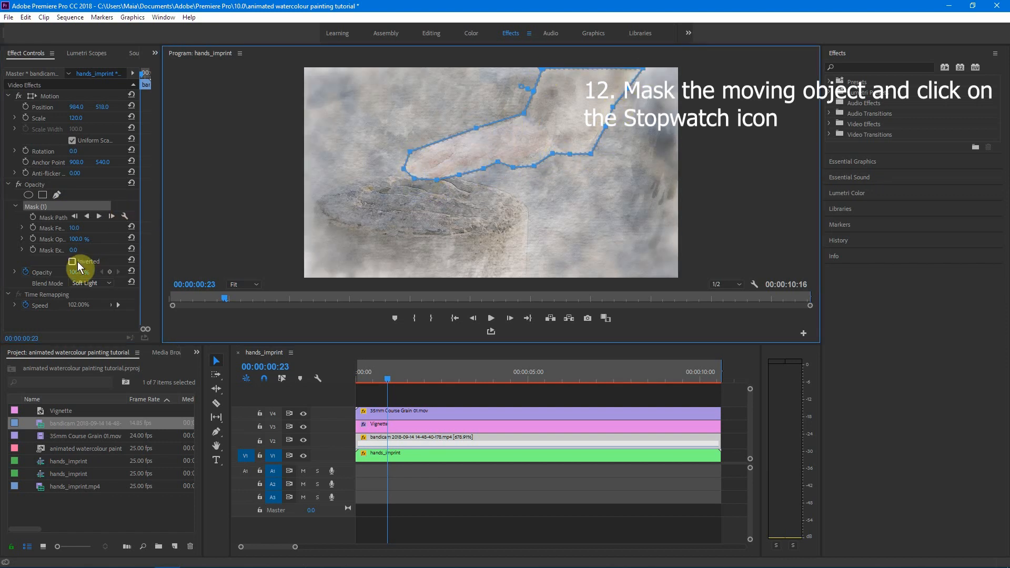
- Invert the hand mask with a feather of 166, and start keyframing its path at 00:00:00:23
{"action": "left_click", "coordinate": [71, 262]}
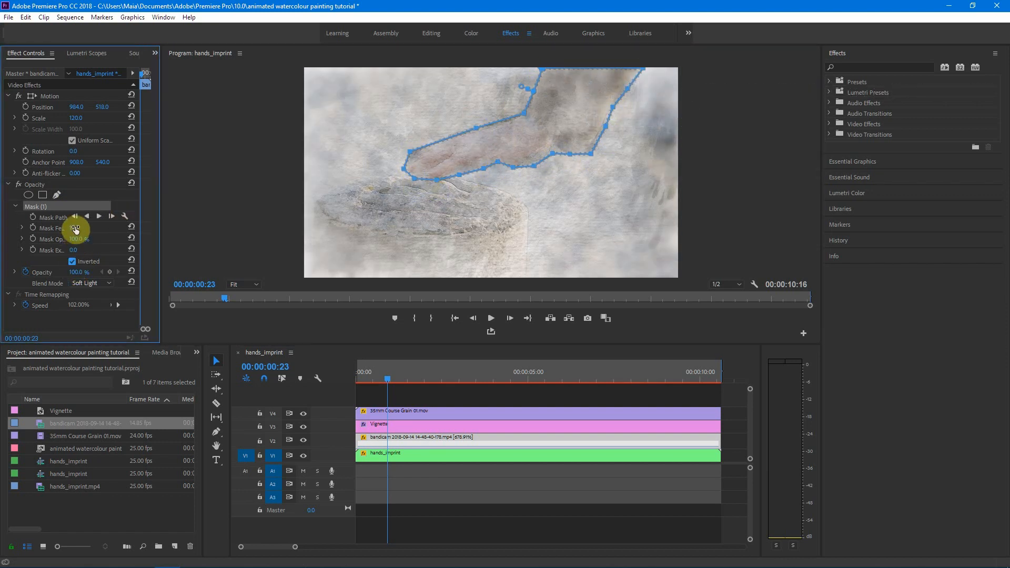
{"action": "left_click_drag", "start_coordinate": [75, 228], "coordinate": [137, 228]}
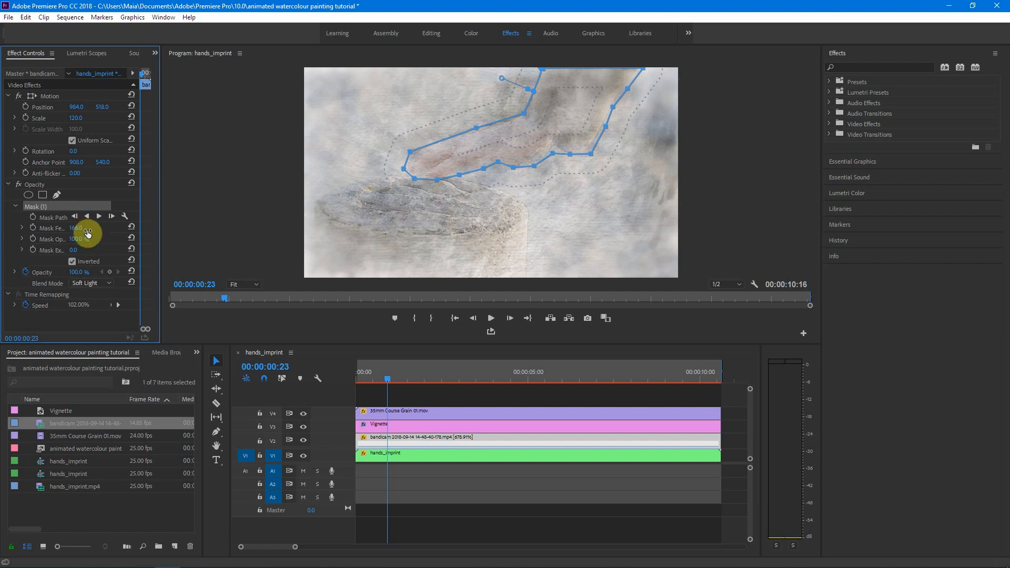
{"action": "left_click", "coordinate": [33, 218]}
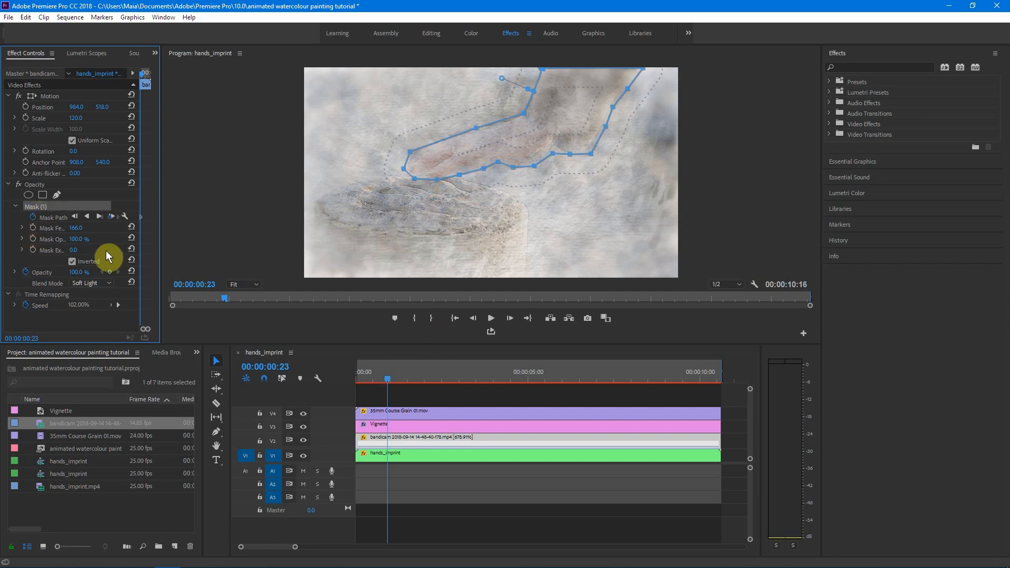
- Advance through the clip frame by frame to 00:00:10:13, reshaping the mask path to follow the hand until it leaves the frame
{"action": "left_click", "coordinate": [511, 319]}
{"action": "left_click", "coordinate": [510, 318]}
{"action": "left_click", "coordinate": [508, 319]}
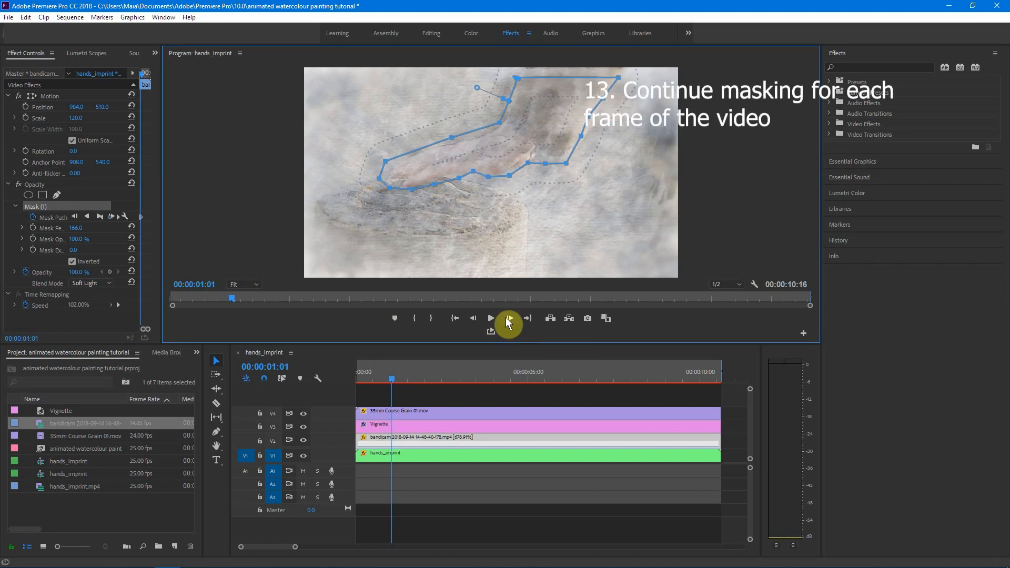
{"action": "left_click", "coordinate": [508, 318]}
{"action": "left_click_drag", "start_coordinate": [517, 78], "coordinate": [524, 59]}
{"action": "left_click_drag", "start_coordinate": [457, 203], "coordinate": [499, 197]}
{"action": "left_click", "coordinate": [510, 318]}
{"action": "left_click", "coordinate": [511, 318]}
{"action": "left_click", "coordinate": [511, 318]}
{"action": "left_click", "coordinate": [509, 319]}
{"action": "left_click", "coordinate": [510, 318]}
{"action": "left_click", "coordinate": [510, 319]}
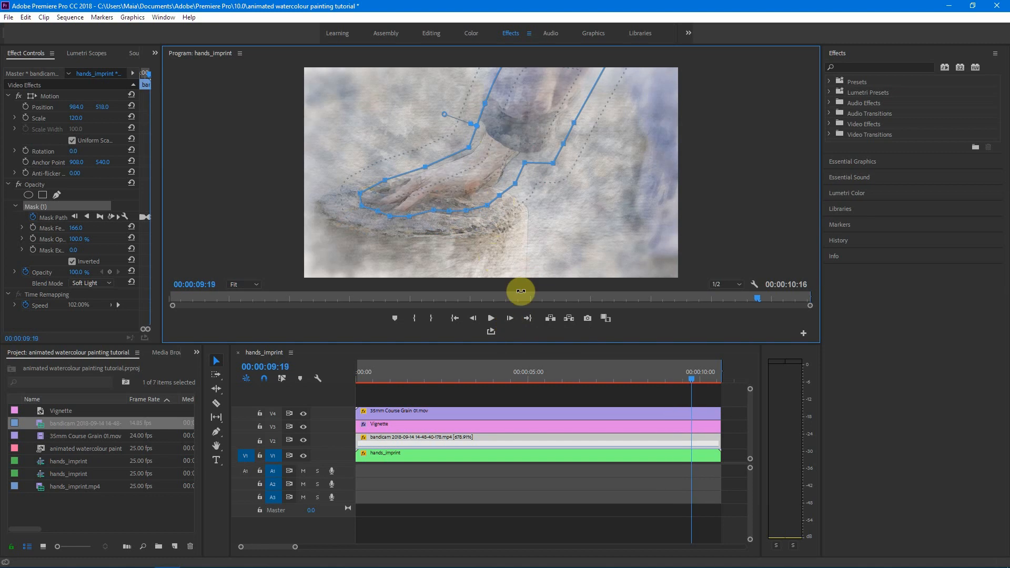
{"action": "left_click", "coordinate": [510, 318]}
{"action": "left_click_drag", "start_coordinate": [434, 211], "coordinate": [454, 203]}
{"action": "left_click", "coordinate": [510, 318]}
{"action": "left_click_drag", "start_coordinate": [552, 87], "coordinate": [582, 42]}
{"action": "left_click", "coordinate": [510, 318]}
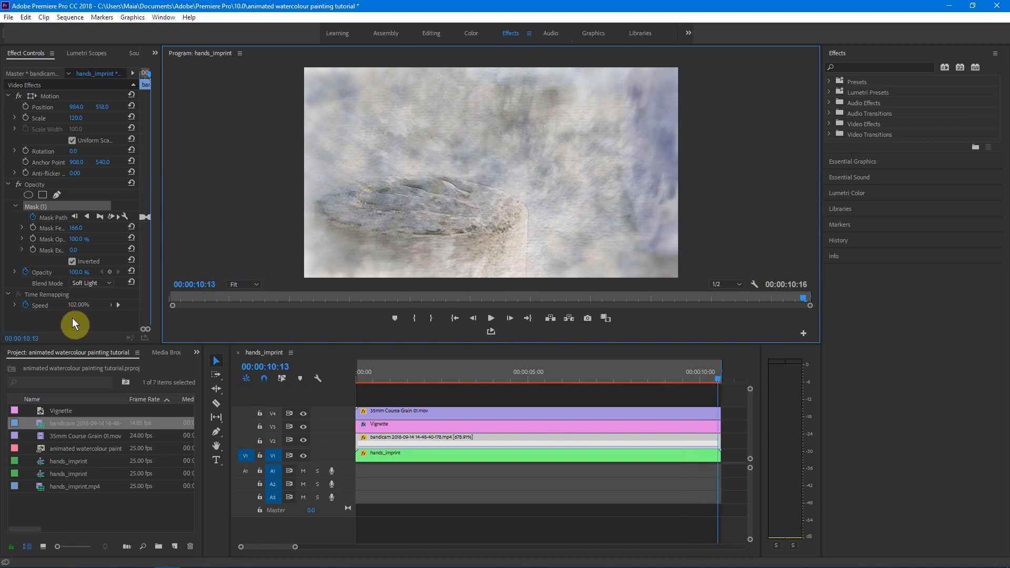
- Deselect the mask and render the masked sequence from In to Out
{"action": "left_click", "coordinate": [73, 323]}
{"action": "left_click", "coordinate": [68, 17]}
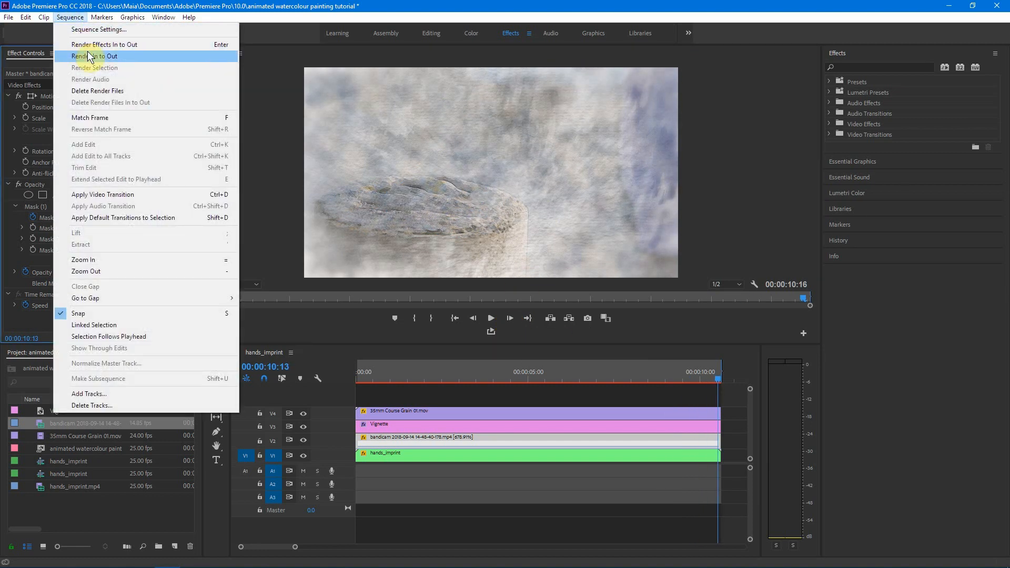
{"action": "left_click", "coordinate": [92, 56]}
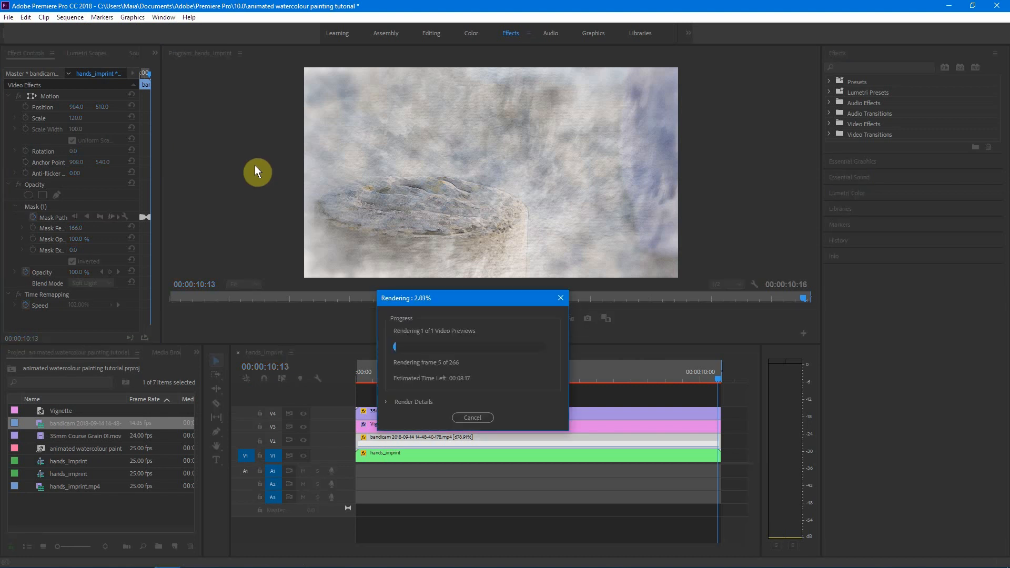